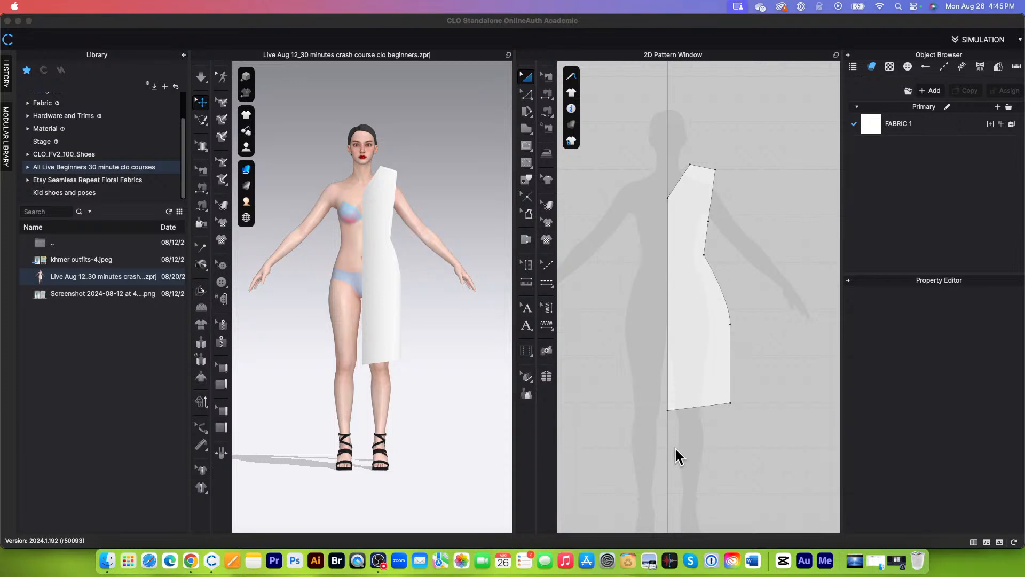
pyautogui.scroll(1, 683, 440)
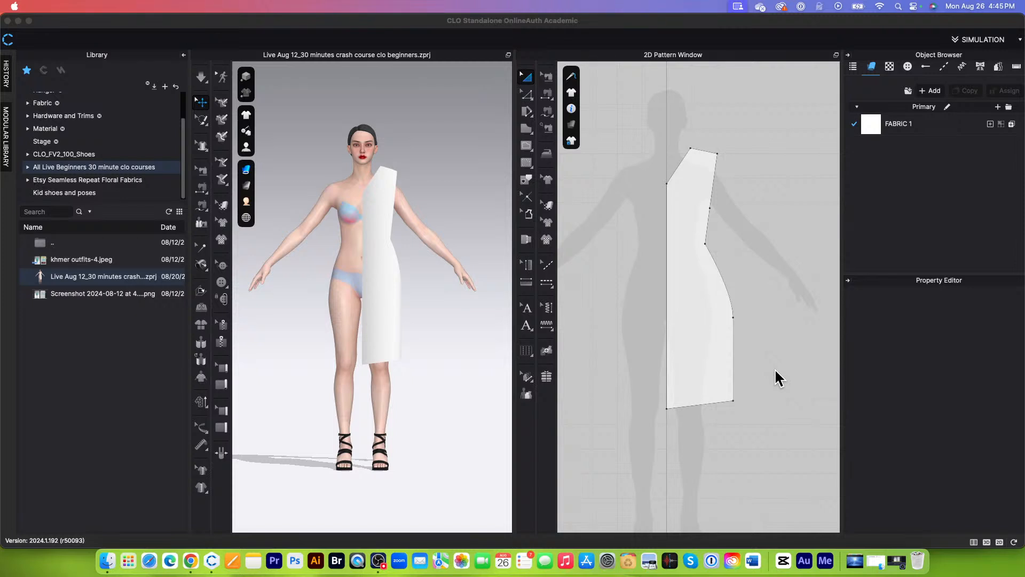
pyautogui.scroll(-3, 688, 235)
pyautogui.scroll(3, 746, 235)
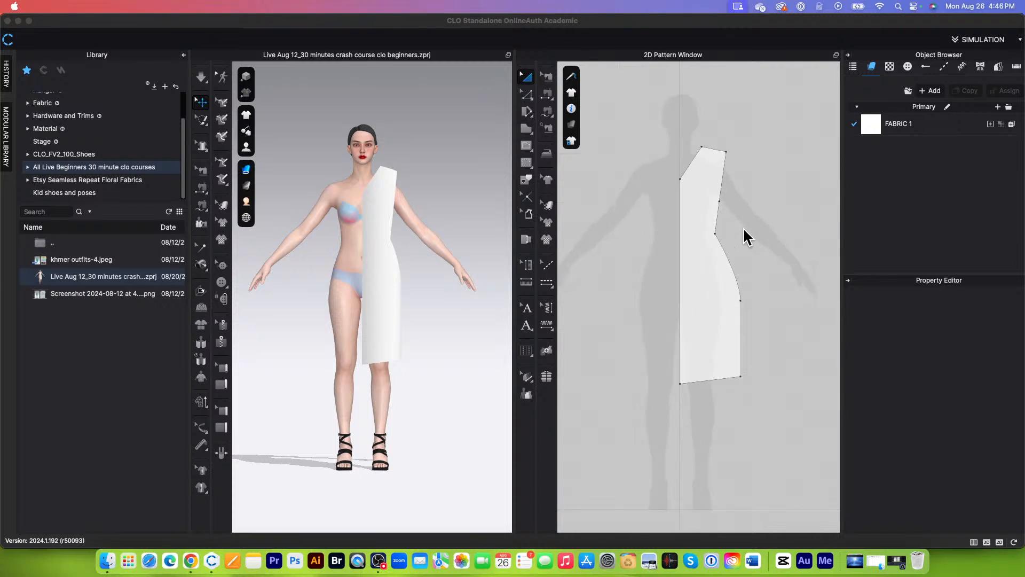
pyautogui.scroll(2, 710, 254)
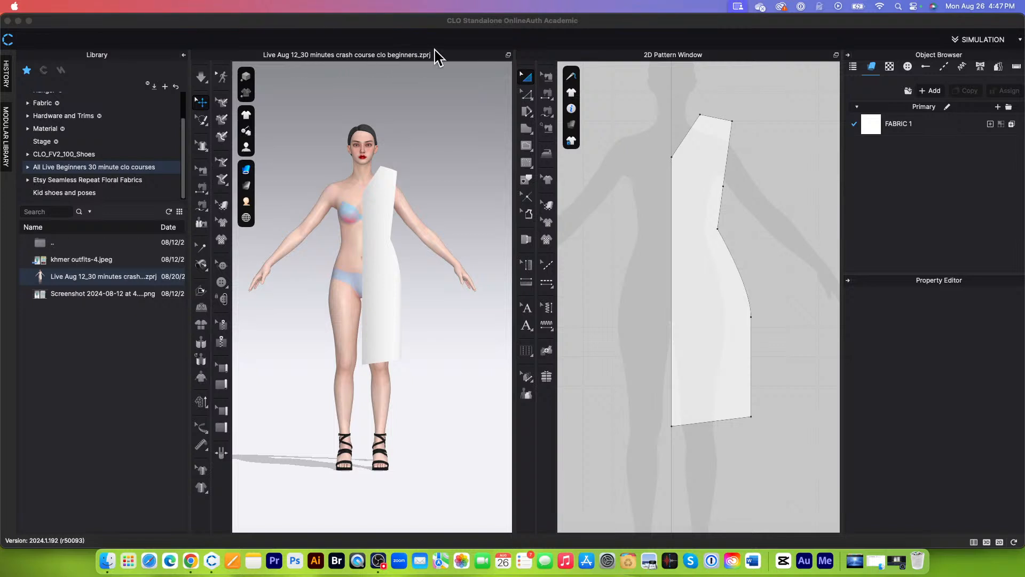
# Set the unit system to Centimeter in the User Interface section of the user settings
pyautogui.click(586, 31)
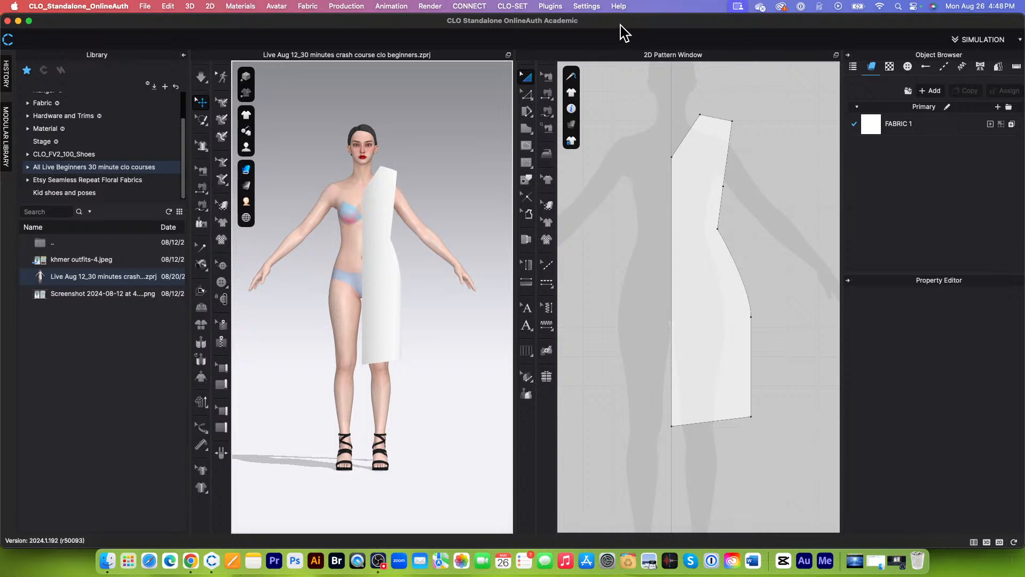
pyautogui.click(586, 7)
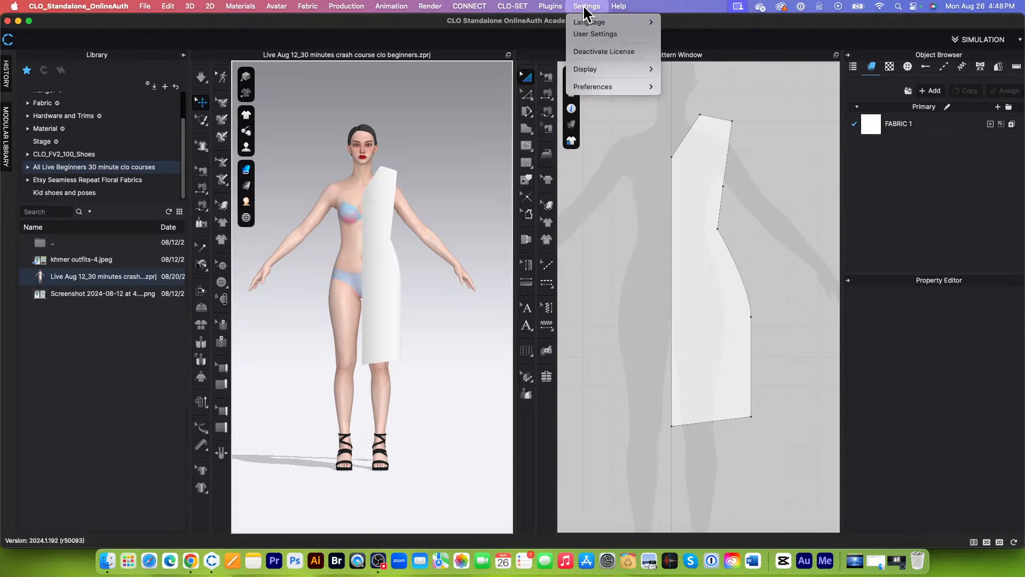
pyautogui.click(604, 37)
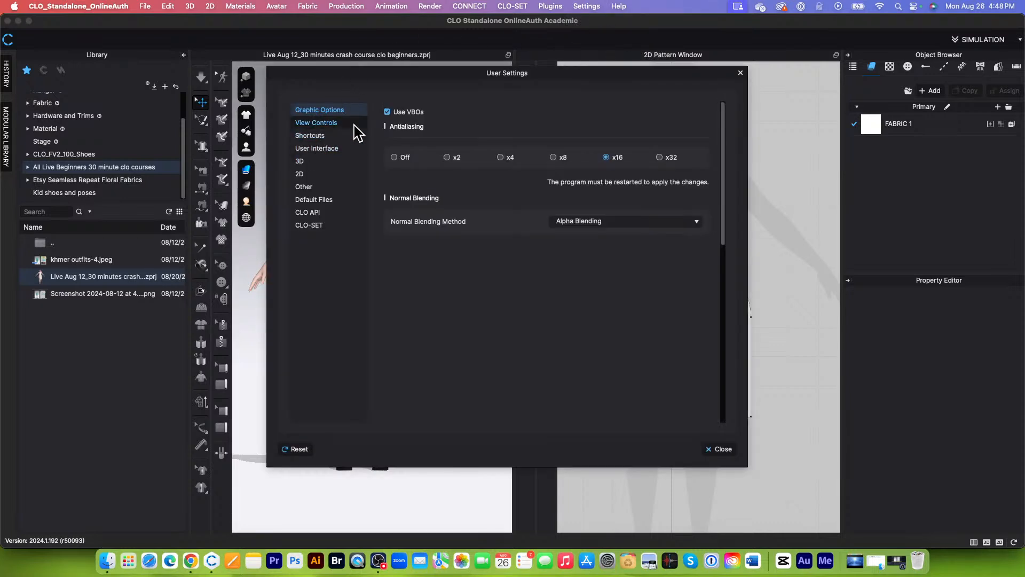
pyautogui.click(327, 150)
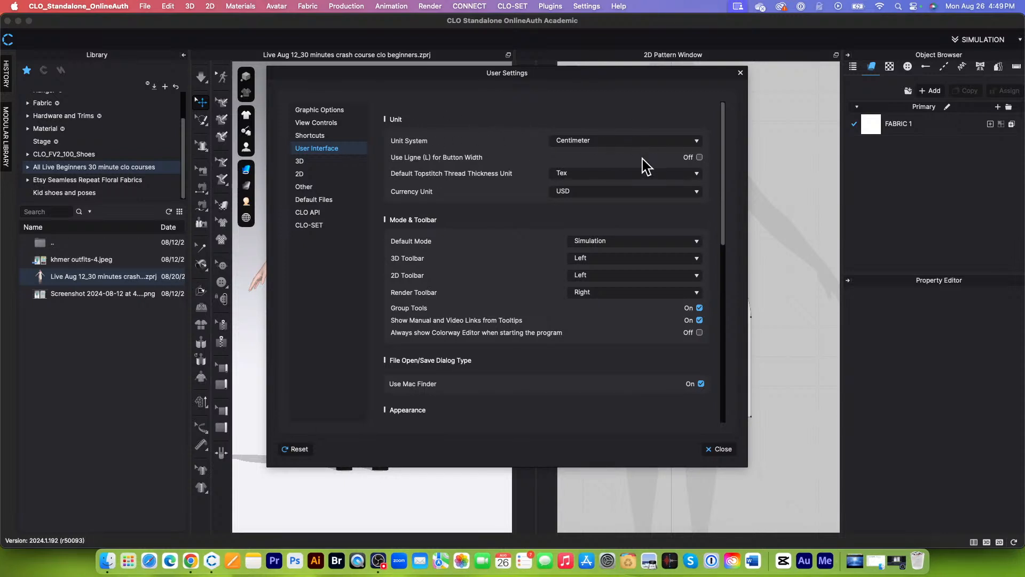
pyautogui.click(696, 142)
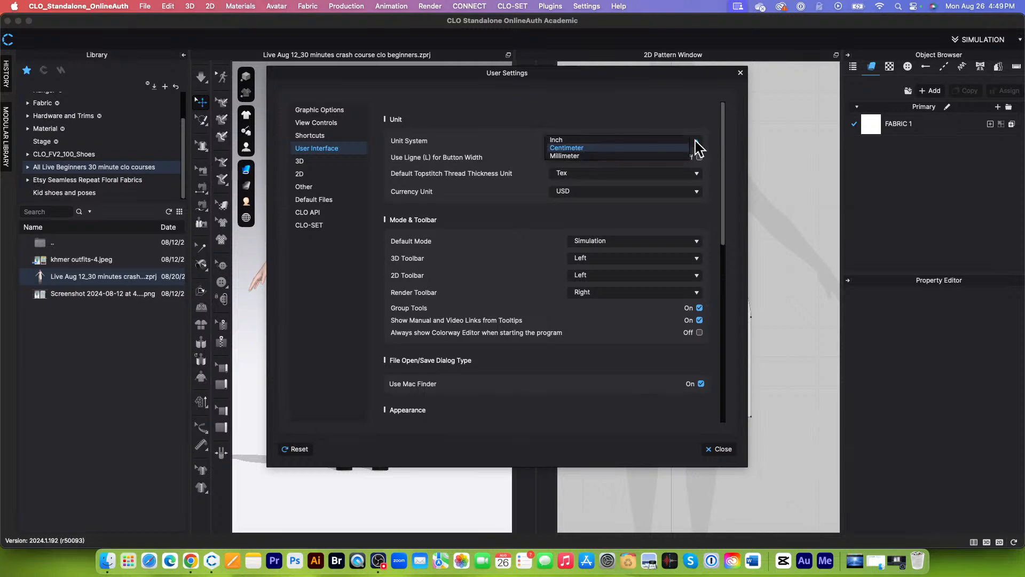
pyautogui.click(597, 148)
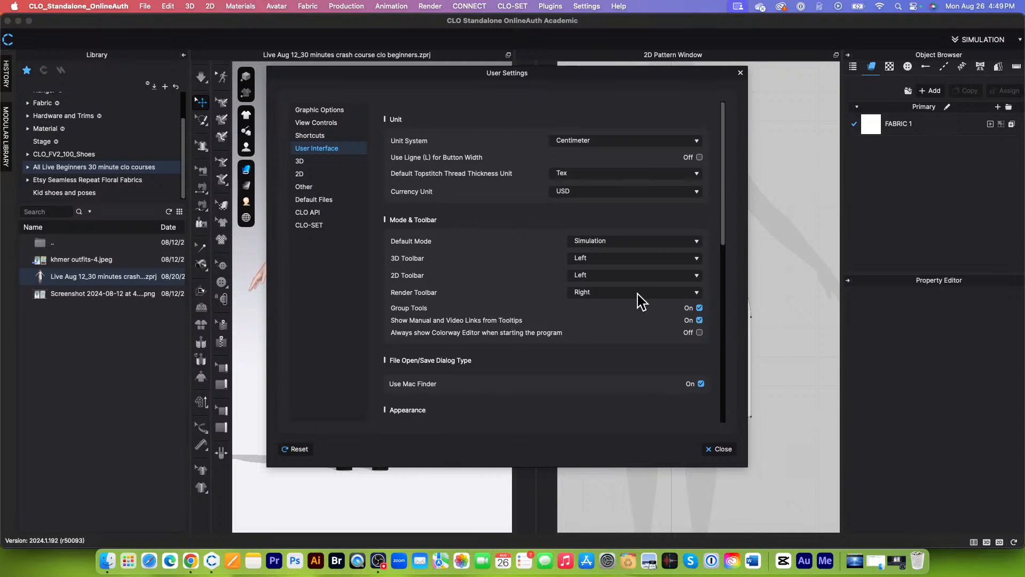
# Set the 3D toolbar position to Left in the Mode & Toolbar settings
pyautogui.moveTo(725, 187); pyautogui.dragTo(728, 213)
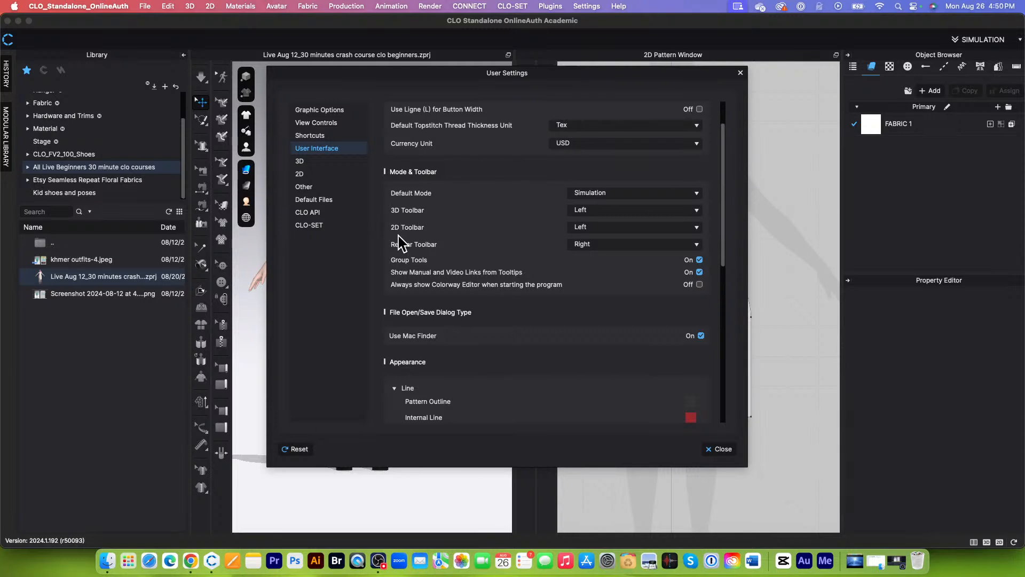
pyautogui.click(697, 211)
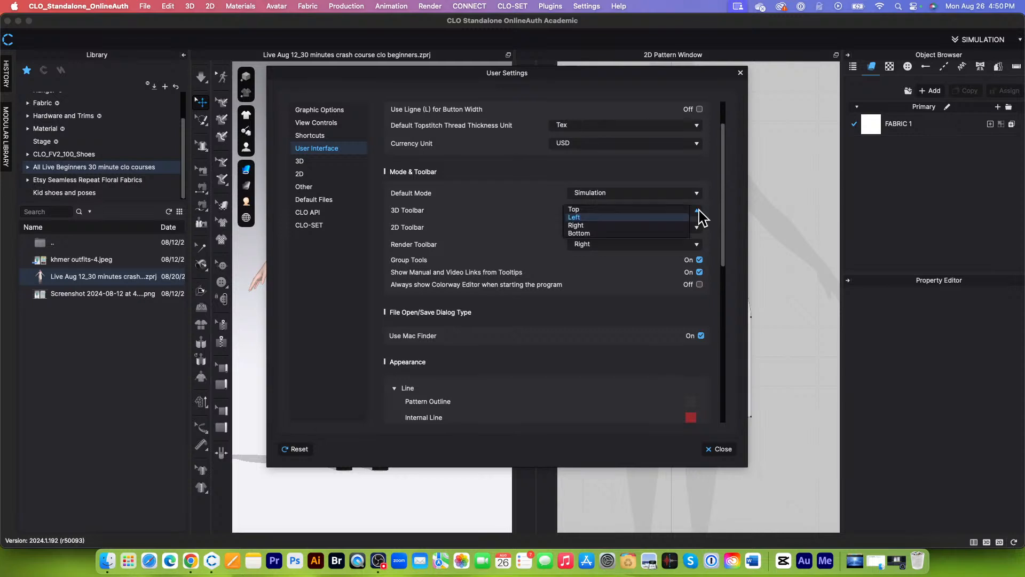
pyautogui.click(591, 217)
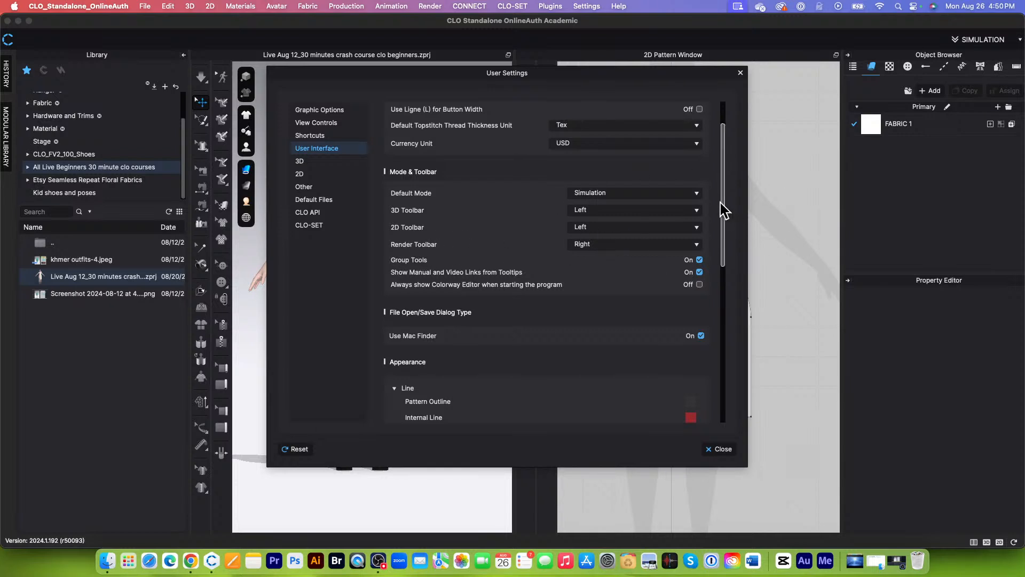
# Examine the Appearance settings for line colours, thickness and highlights, and close the user settings
pyautogui.moveTo(725, 207); pyautogui.dragTo(732, 316)
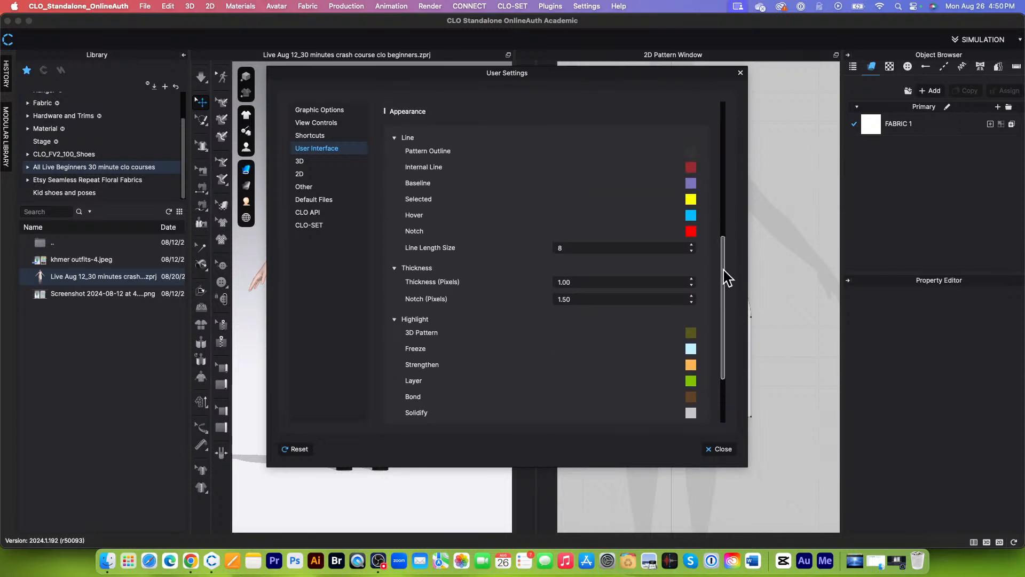
pyautogui.moveTo(725, 279); pyautogui.dragTo(727, 301)
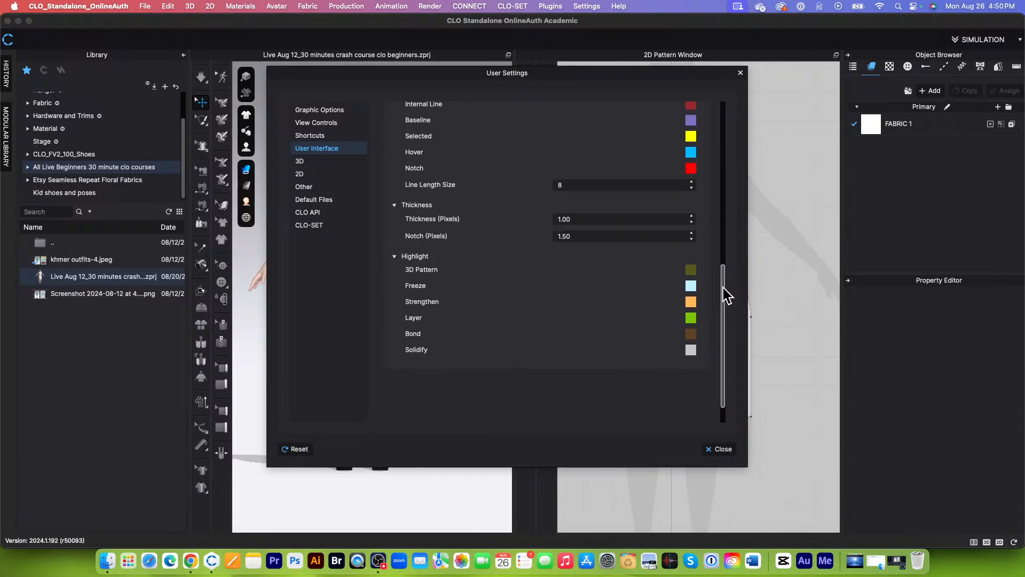
pyautogui.moveTo(726, 296); pyautogui.dragTo(729, 335)
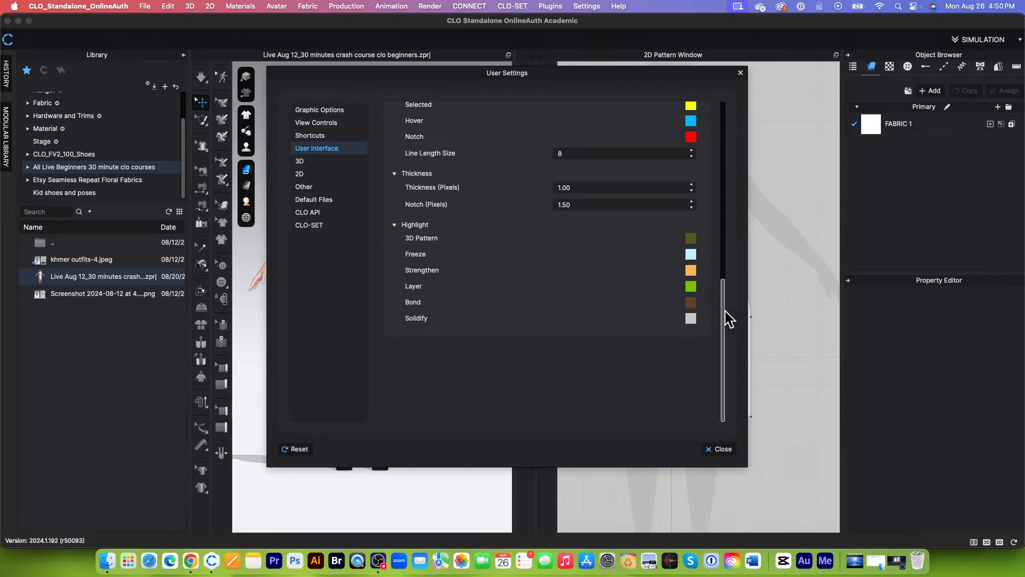
pyautogui.moveTo(731, 295); pyautogui.dragTo(729, 267)
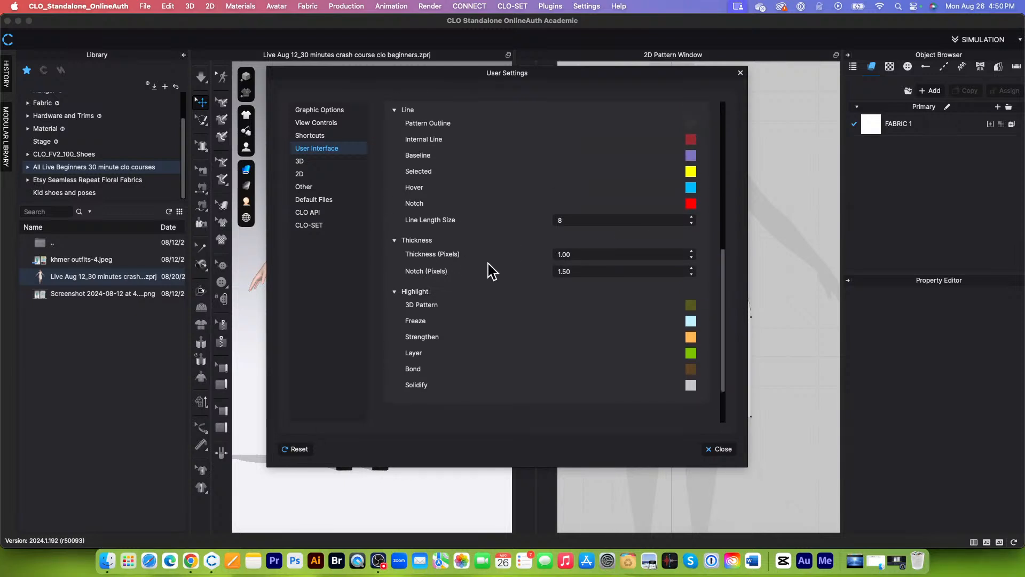
pyautogui.scroll(5, 492, 299)
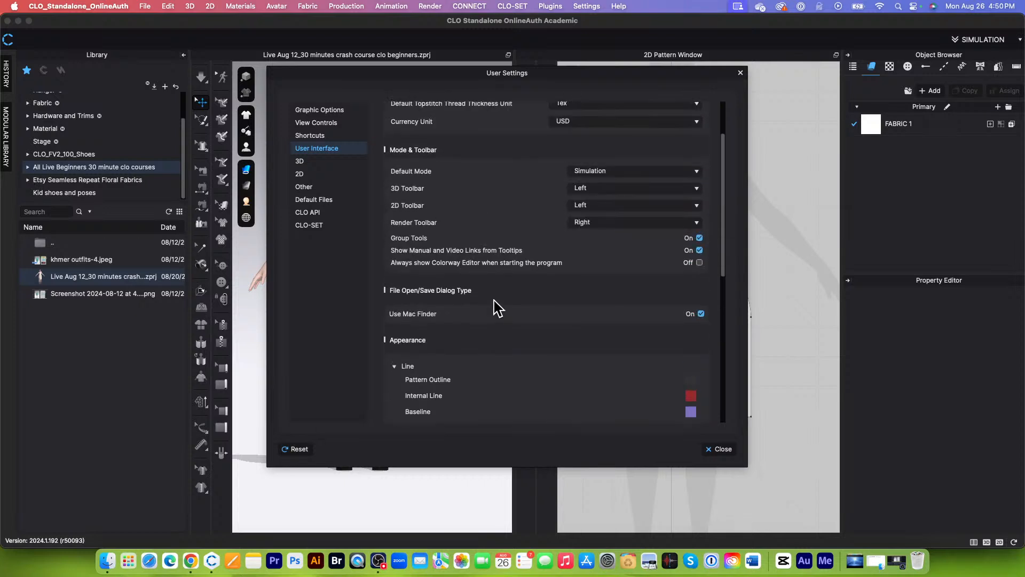
pyautogui.scroll(3, 497, 307)
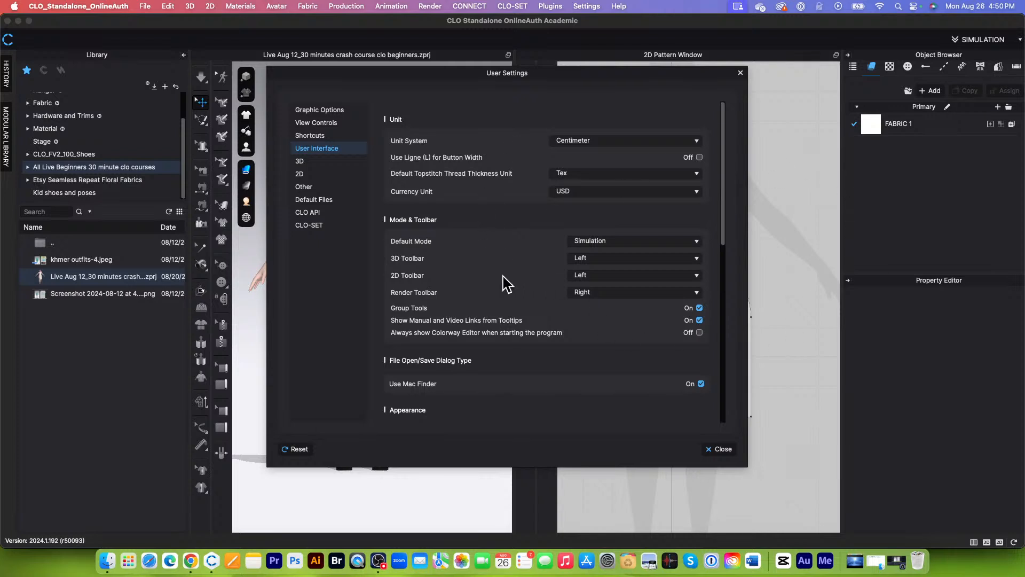
pyautogui.moveTo(726, 217); pyautogui.dragTo(730, 240)
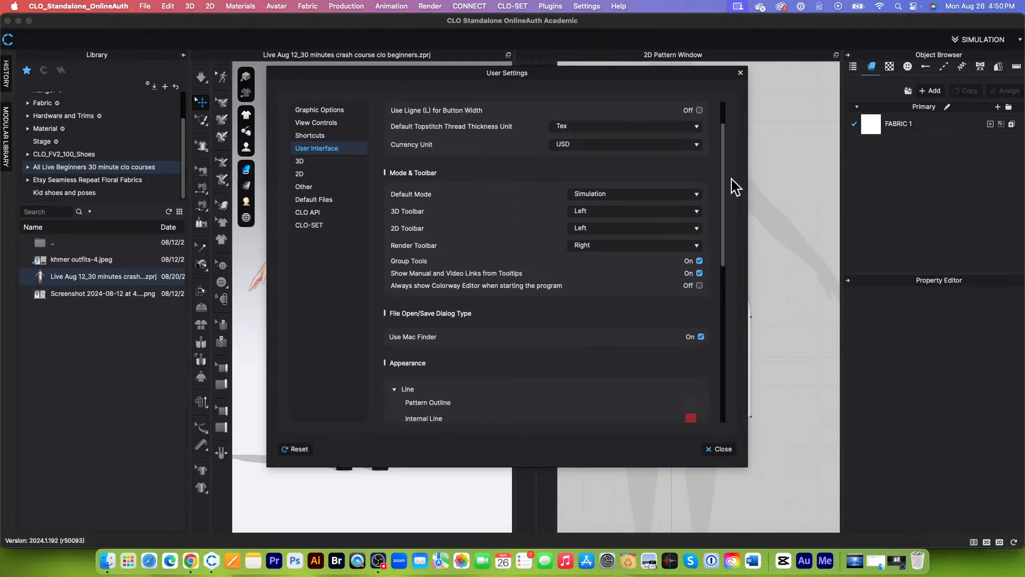
pyautogui.scroll(-5, 731, 251)
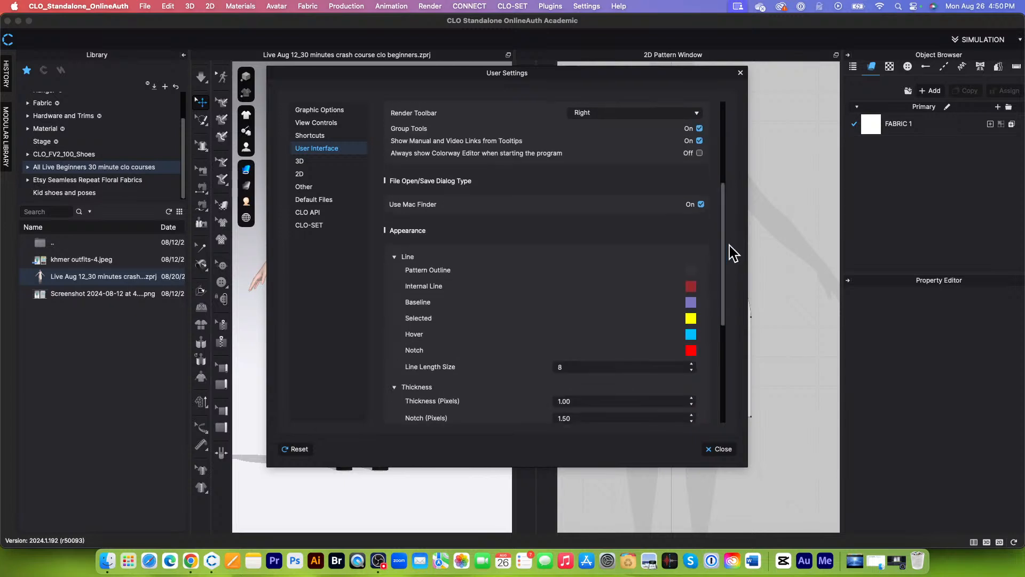
pyautogui.click(721, 449)
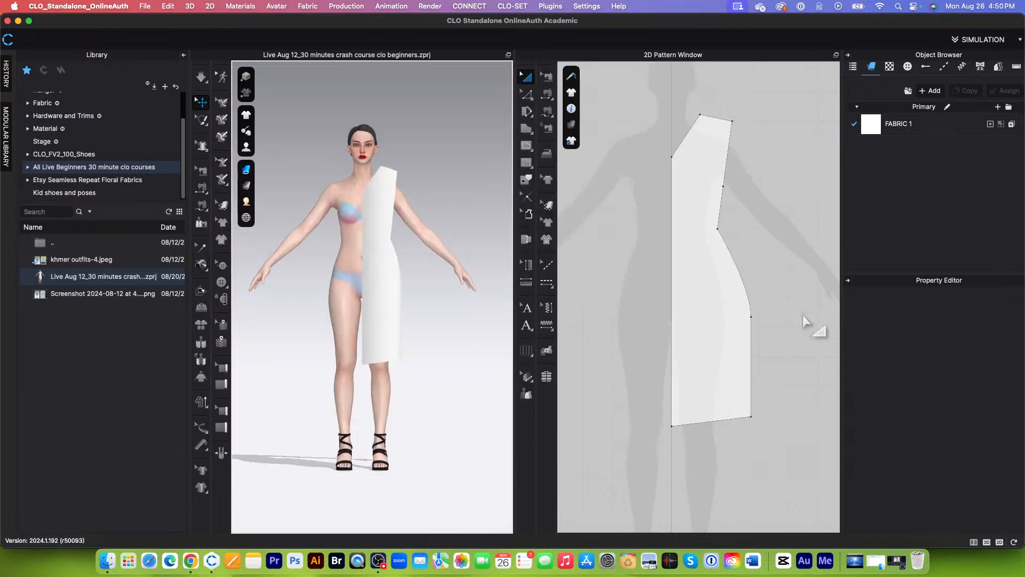
# Switch to Chrome and look over the YouTube page of "Basic of CLO 3D 30 Minutes Crash Course CLO 3D Part #2"
pyautogui.click(619, 240)
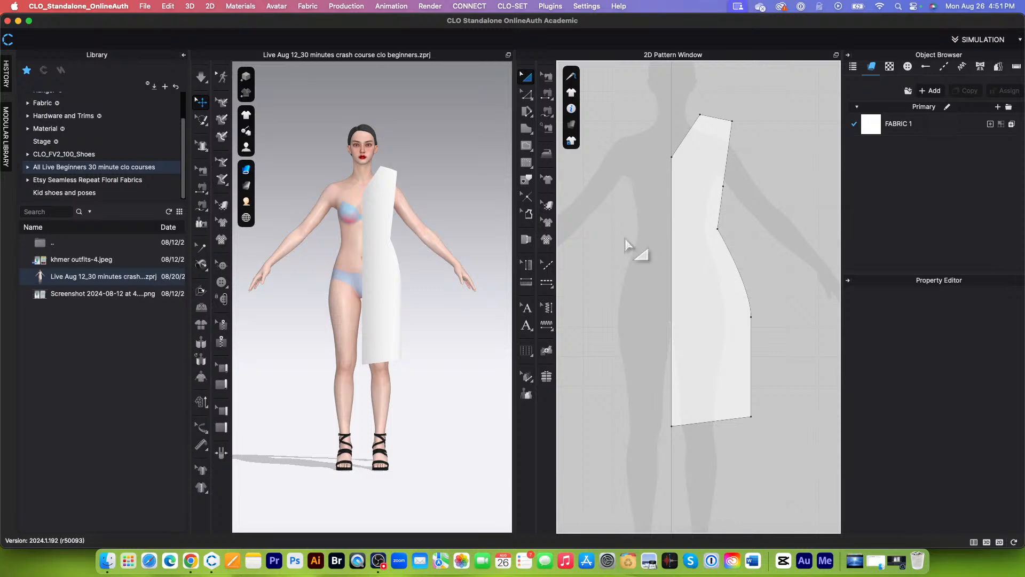
pyautogui.click(190, 560)
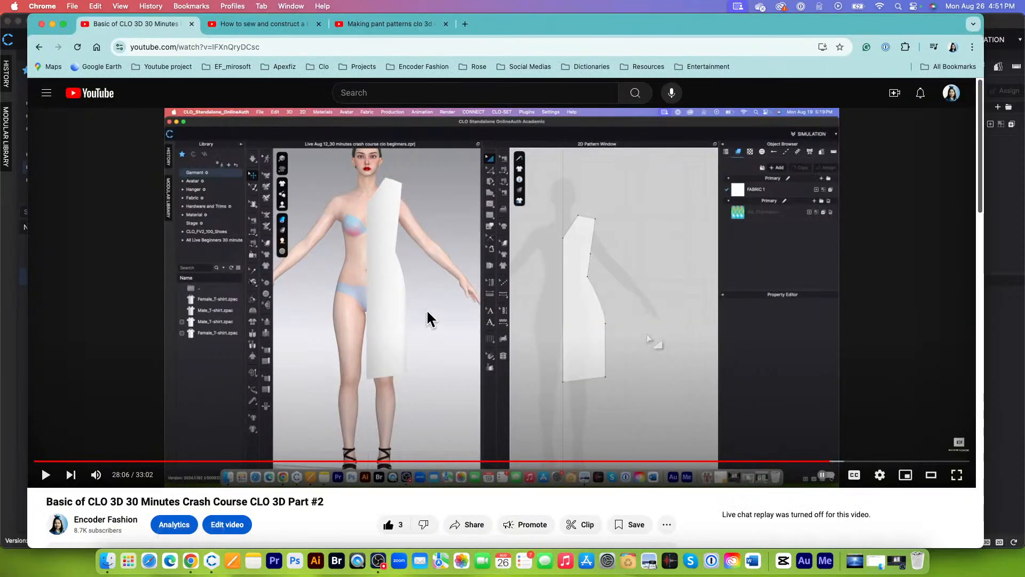
pyautogui.scroll(-4, 427, 311)
pyautogui.scroll(3, 442, 274)
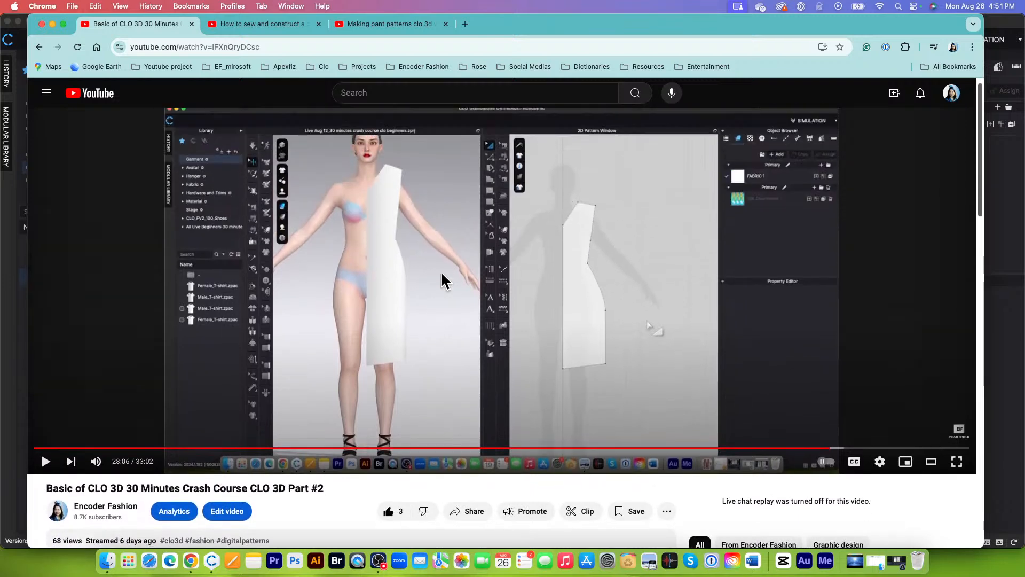
pyautogui.scroll(-5, 442, 273)
pyautogui.scroll(5, 441, 273)
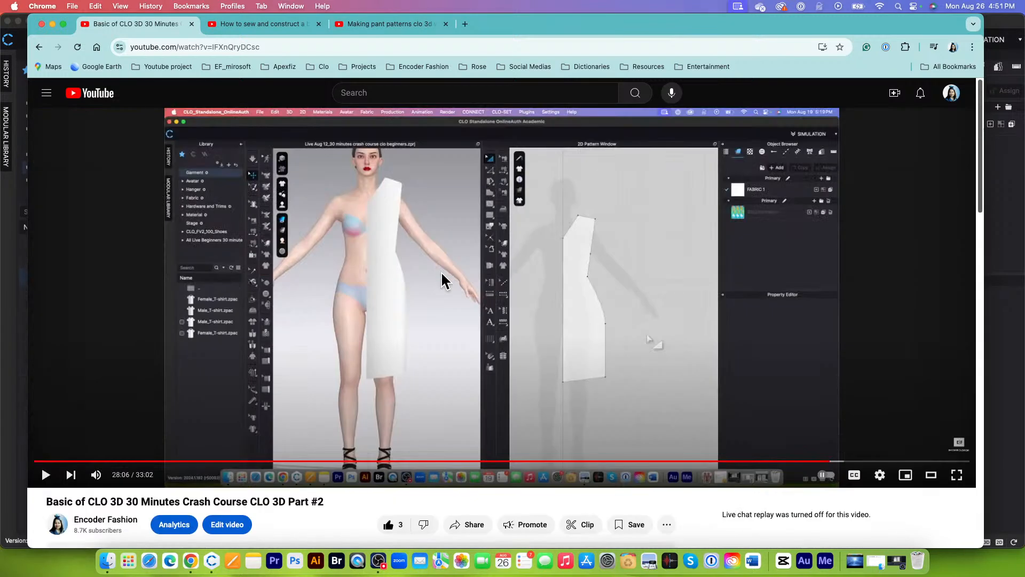
pyautogui.scroll(-5, 441, 273)
pyautogui.scroll(4, 442, 274)
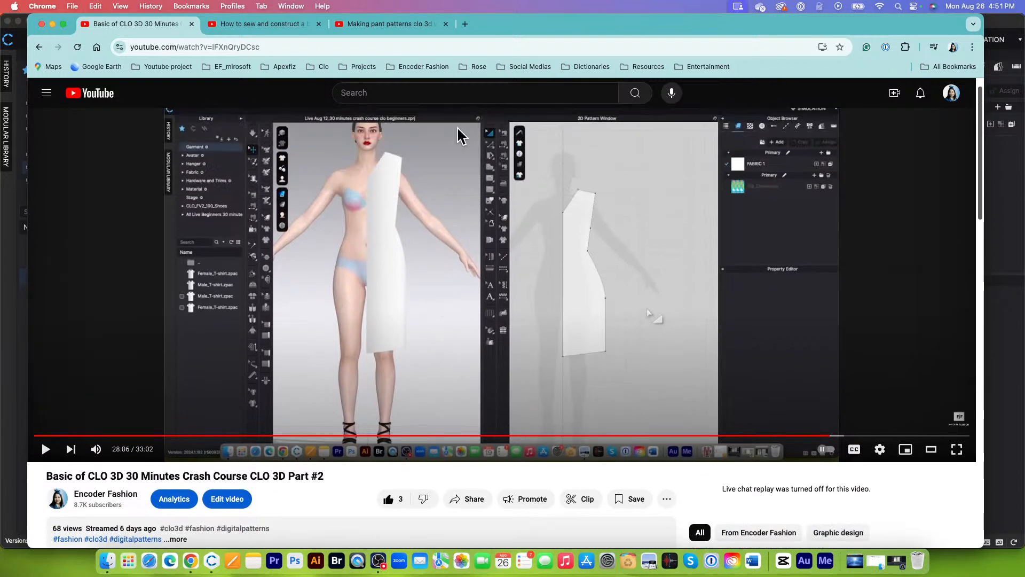
# Search Google for "encoder fashion" in a new browser tab and look through the results
pyautogui.click(467, 24)
pyautogui.click(489, 256)
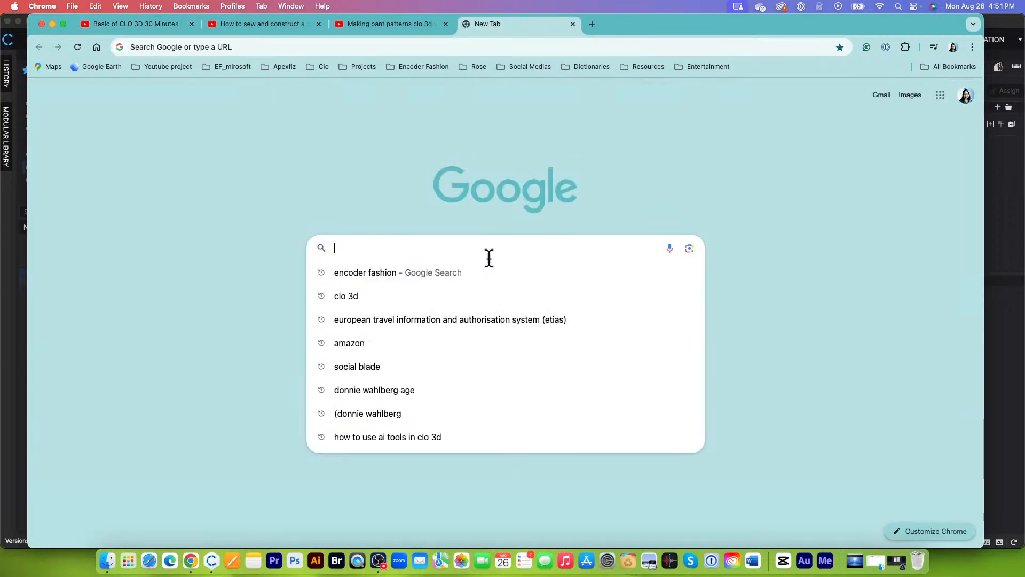
pyautogui.write('encod')
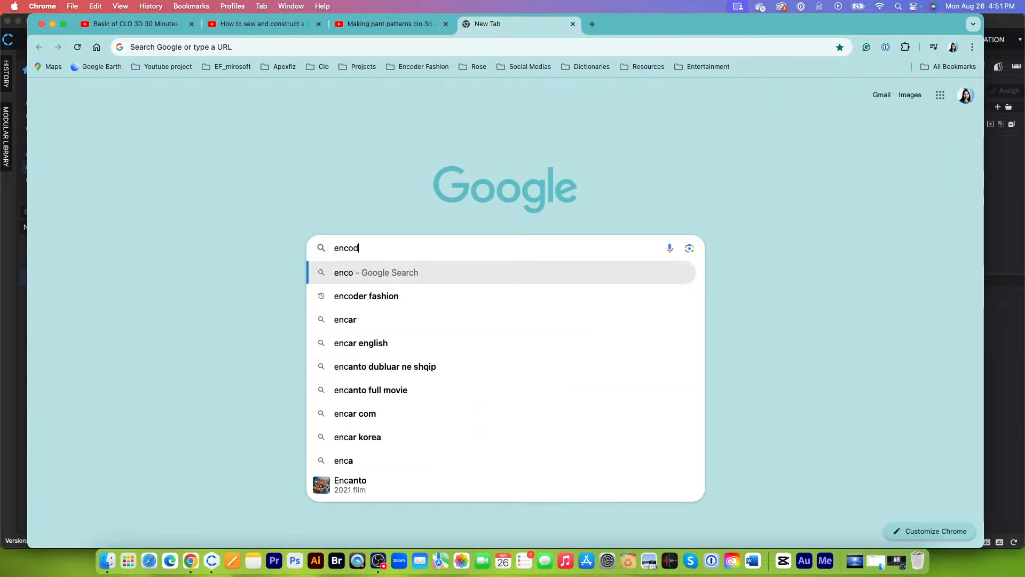
pyautogui.write('er fahsion')
pyautogui.press('BackSpace')
pyautogui.press('BackSpace')
pyautogui.press('BackSpace')
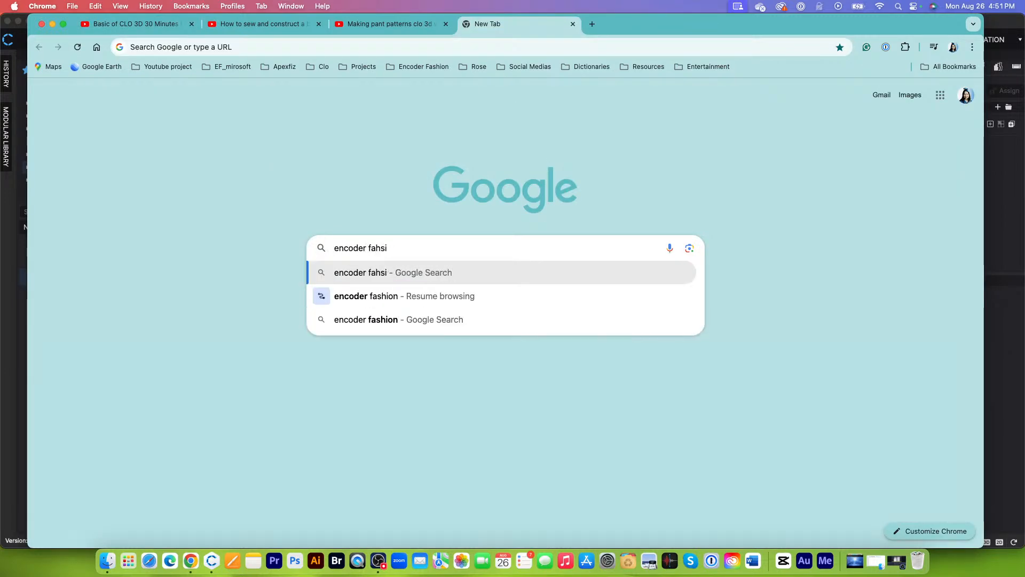
pyautogui.press('BackSpace')
pyautogui.press('BackSpace')
pyautogui.write('shioi')
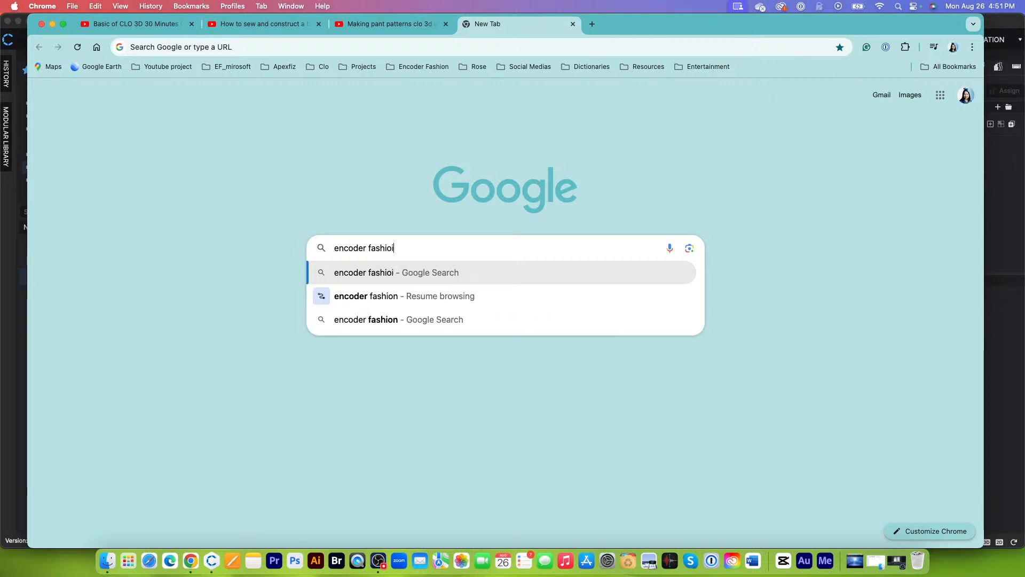
pyautogui.press('BackSpace')
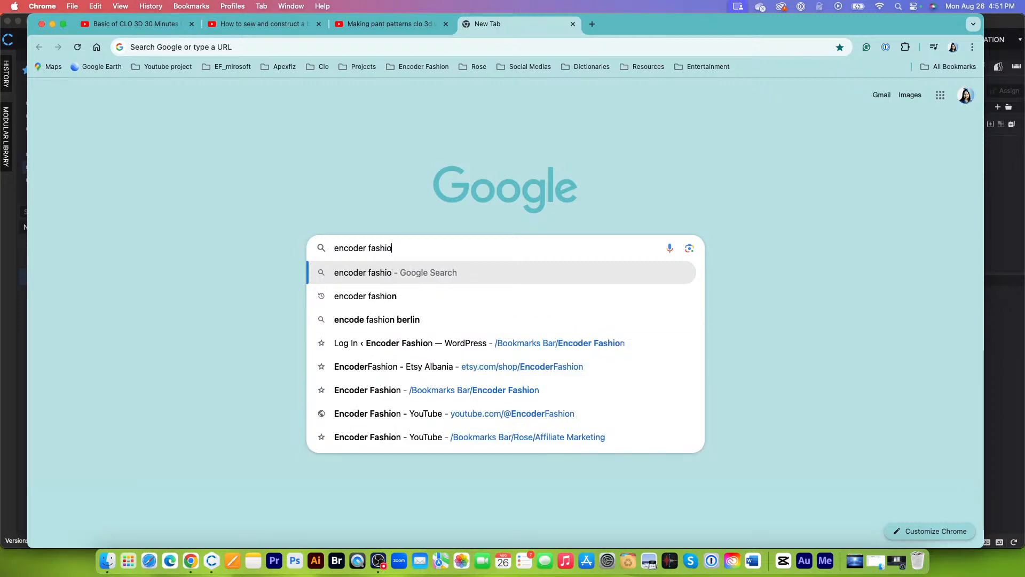
pyautogui.write('n')
pyautogui.press('Return')
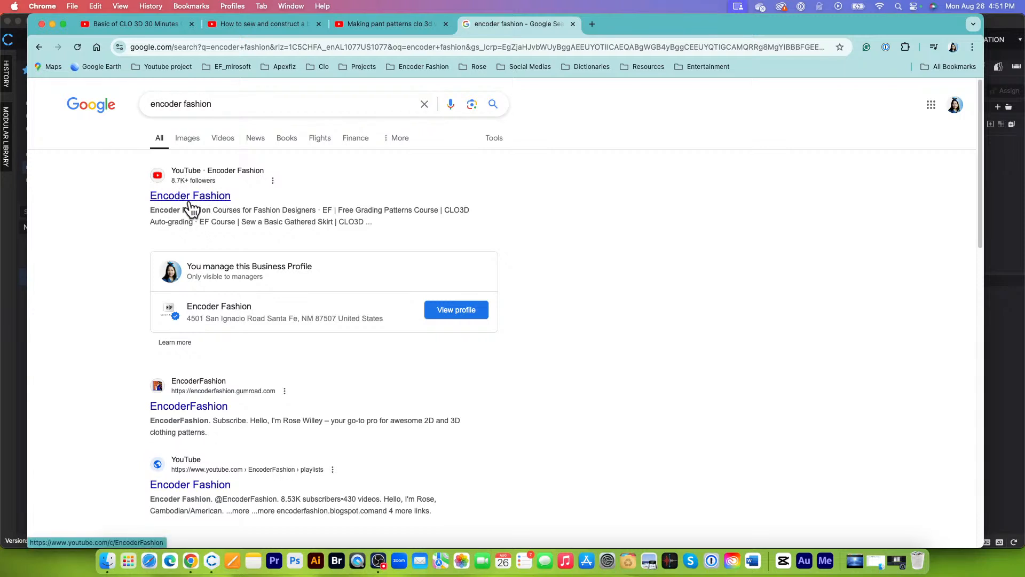
pyautogui.scroll(-1, 160, 275)
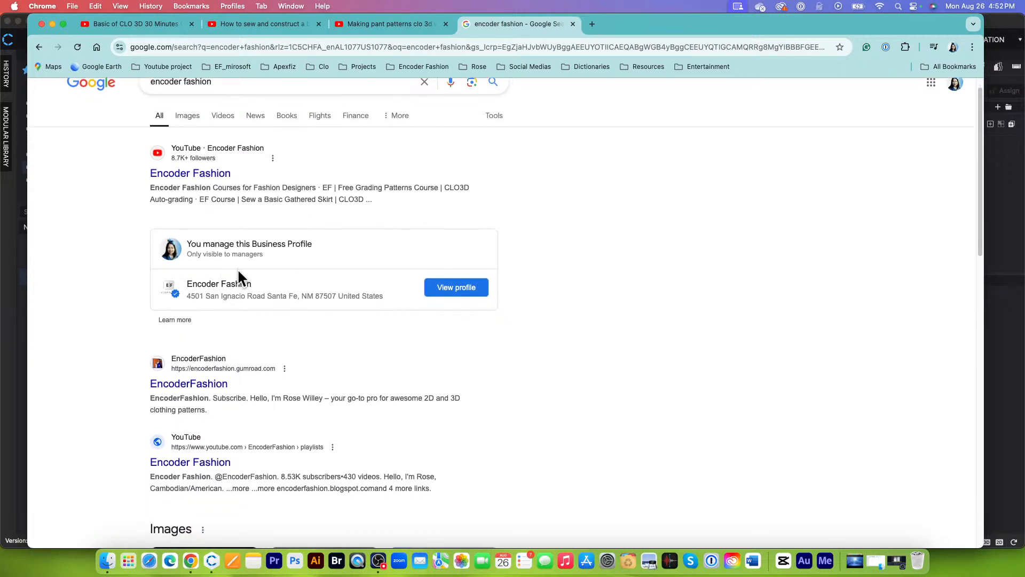
pyautogui.scroll(-1, 294, 251)
pyautogui.scroll(-5, 331, 262)
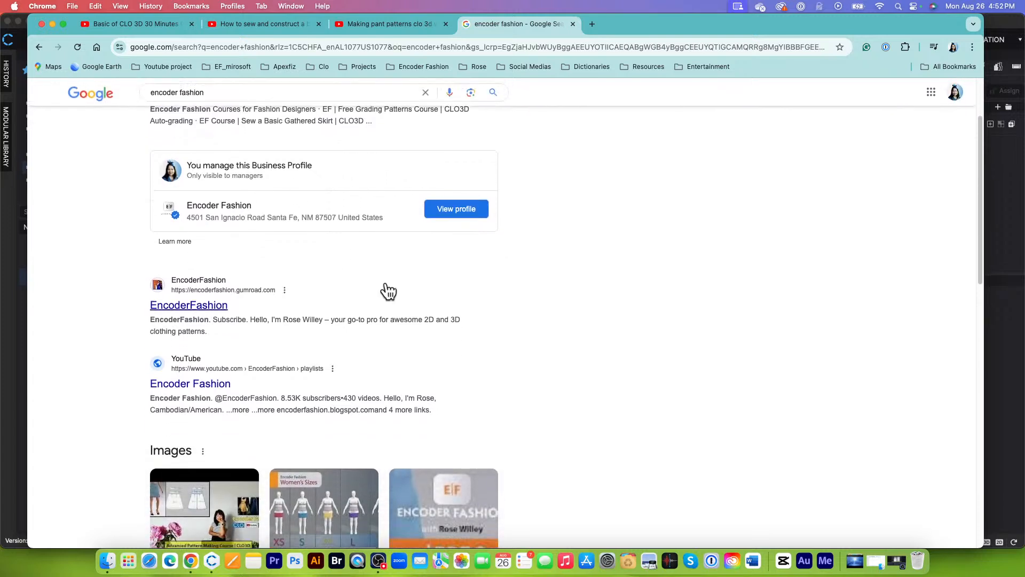
pyautogui.scroll(-7, 387, 291)
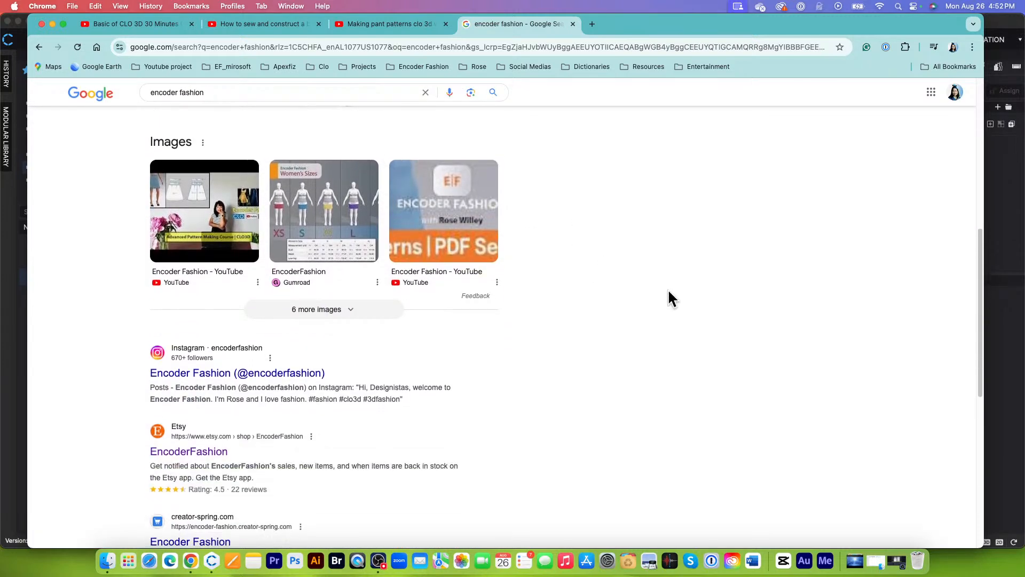
# Open the EncoderFashion Etsy shop from the Google results and look over its banner and shop header
pyautogui.scroll(-6, 668, 291)
pyautogui.scroll(1, 665, 267)
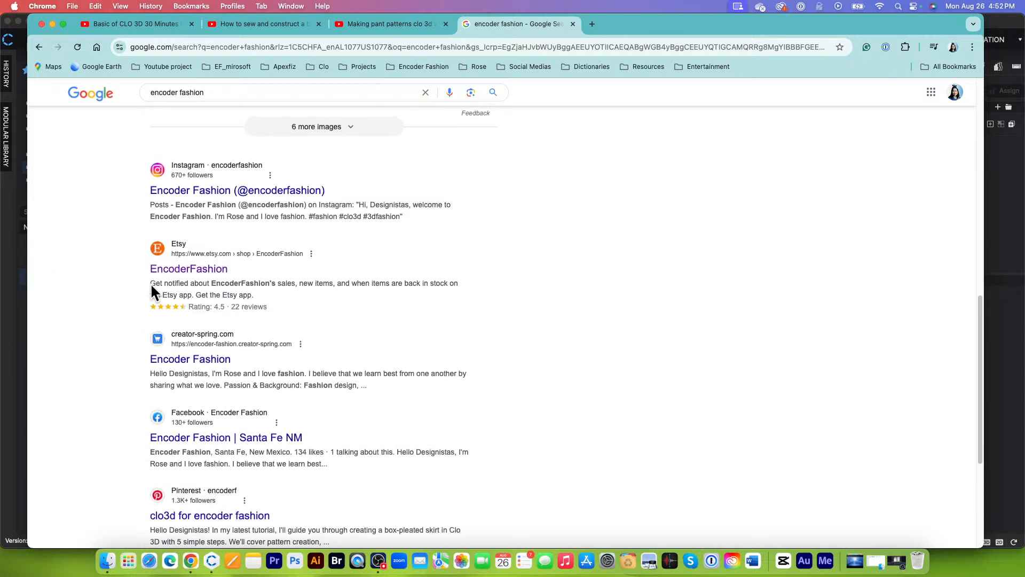
pyautogui.click(199, 273)
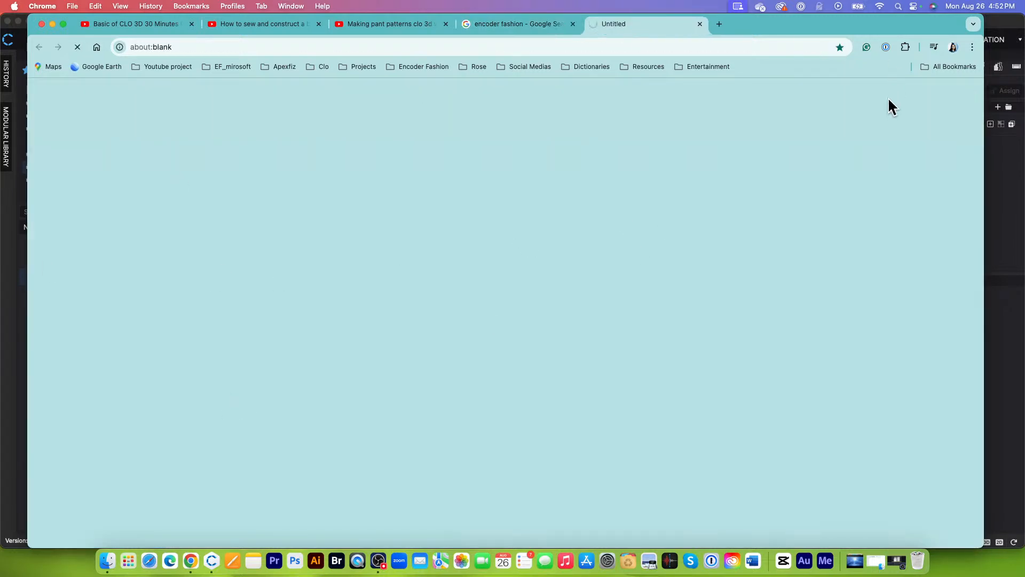
pyautogui.scroll(-5, 549, 341)
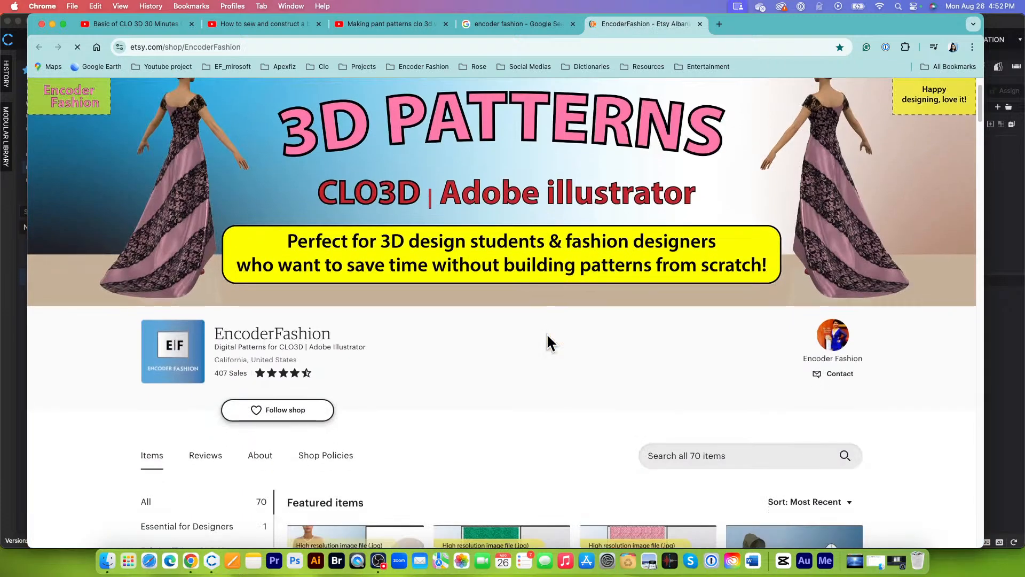
pyautogui.scroll(-1, 488, 321)
pyautogui.scroll(2, 489, 339)
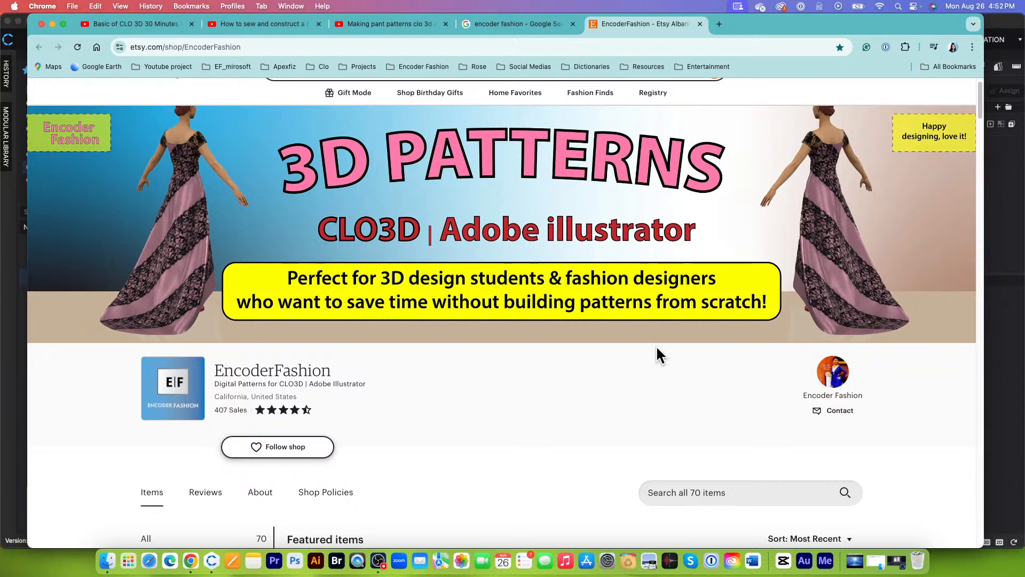
# Examine the shop's category list and its featured digital knit fabrics and hoodie pattern
pyautogui.scroll(-5, 566, 354)
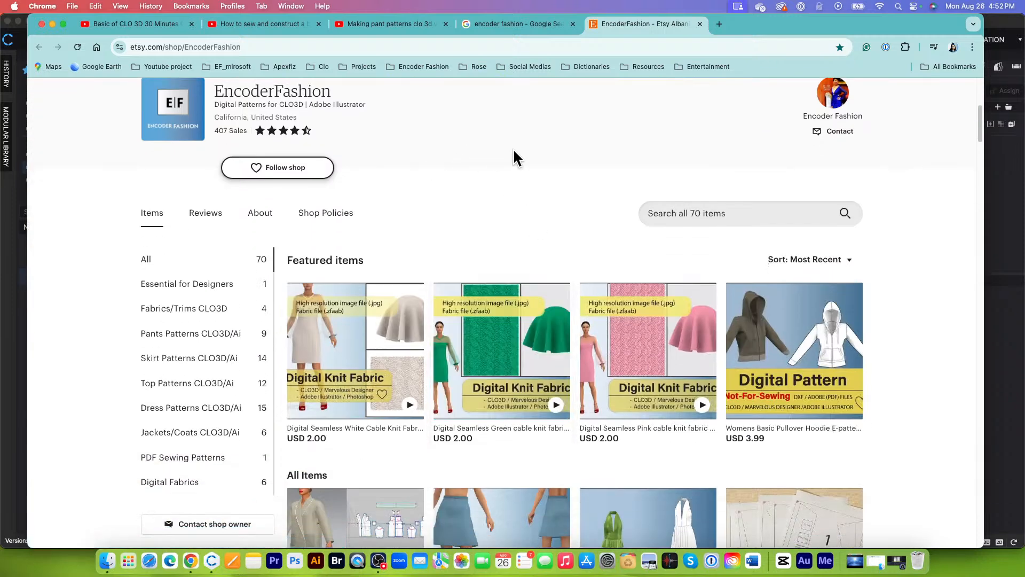
pyautogui.scroll(2, 529, 187)
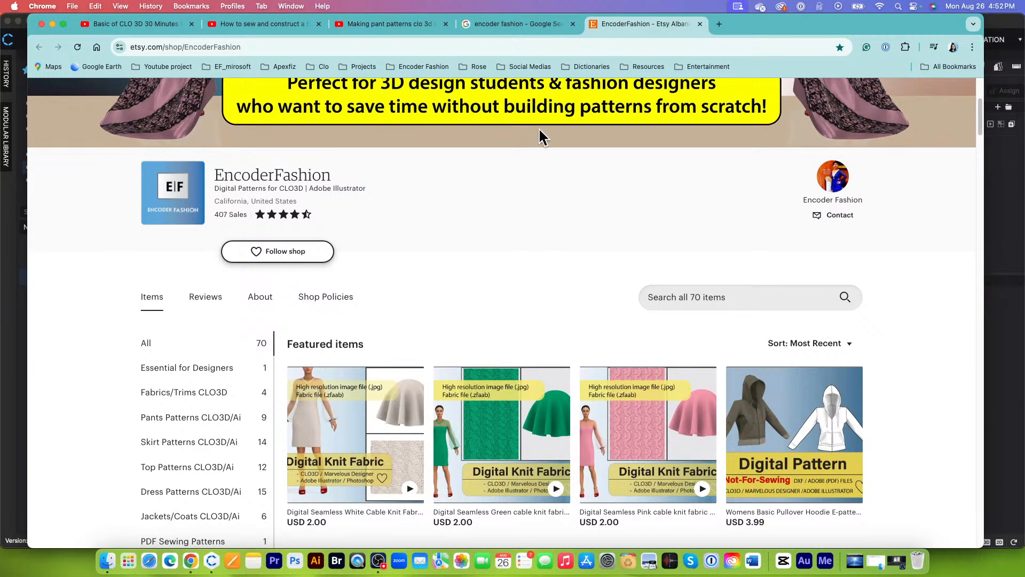
pyautogui.scroll(-4, 540, 203)
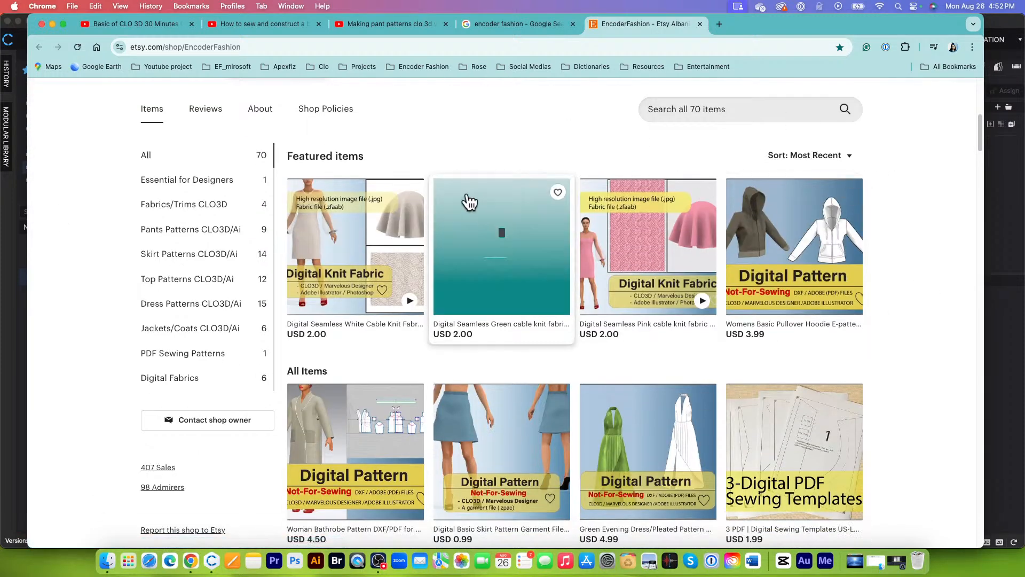
pyautogui.scroll(2, 470, 199)
pyautogui.scroll(3, 582, 179)
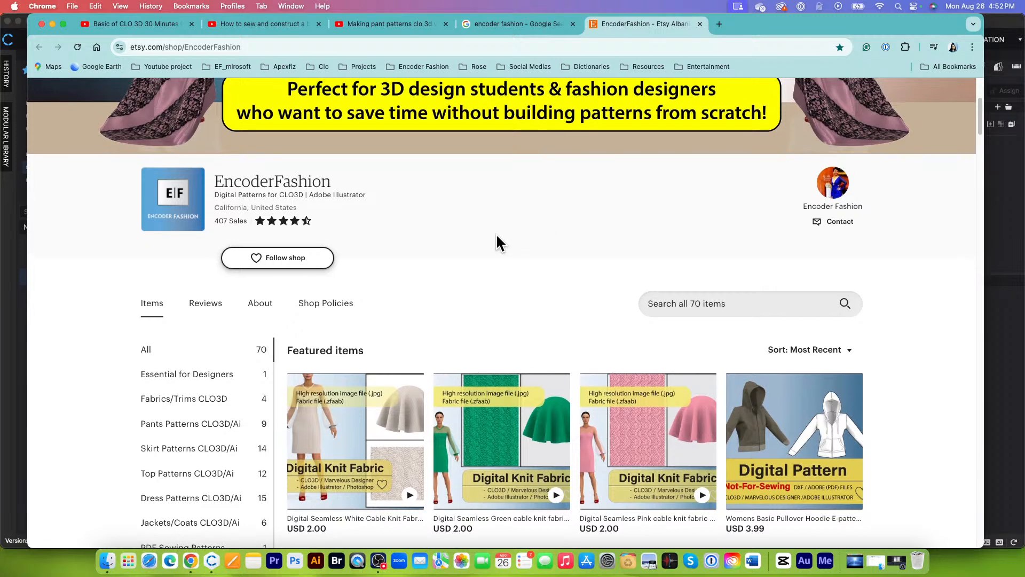
pyautogui.scroll(-1, 501, 243)
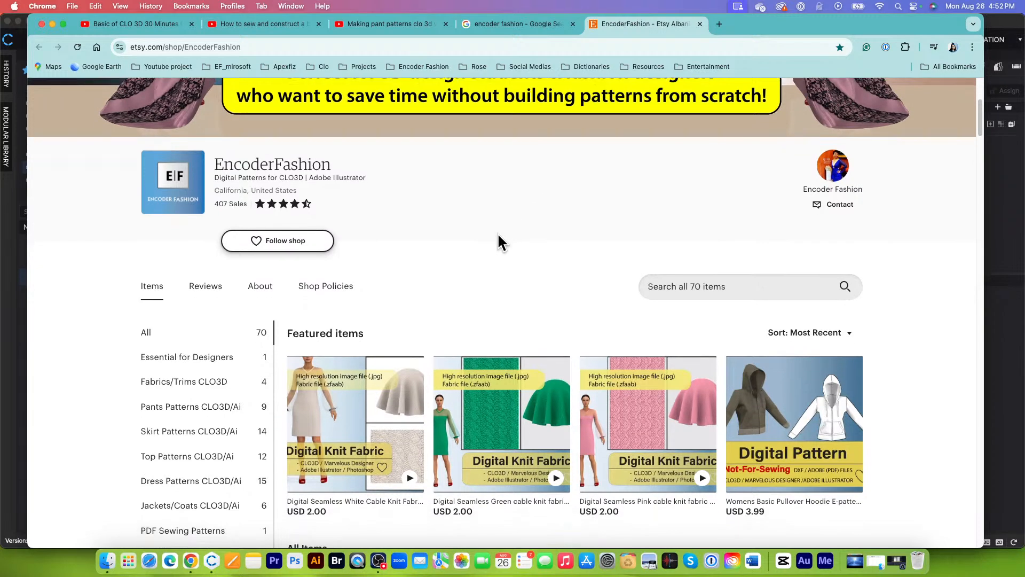
pyautogui.scroll(-3, 513, 230)
pyautogui.scroll(-3, 667, 388)
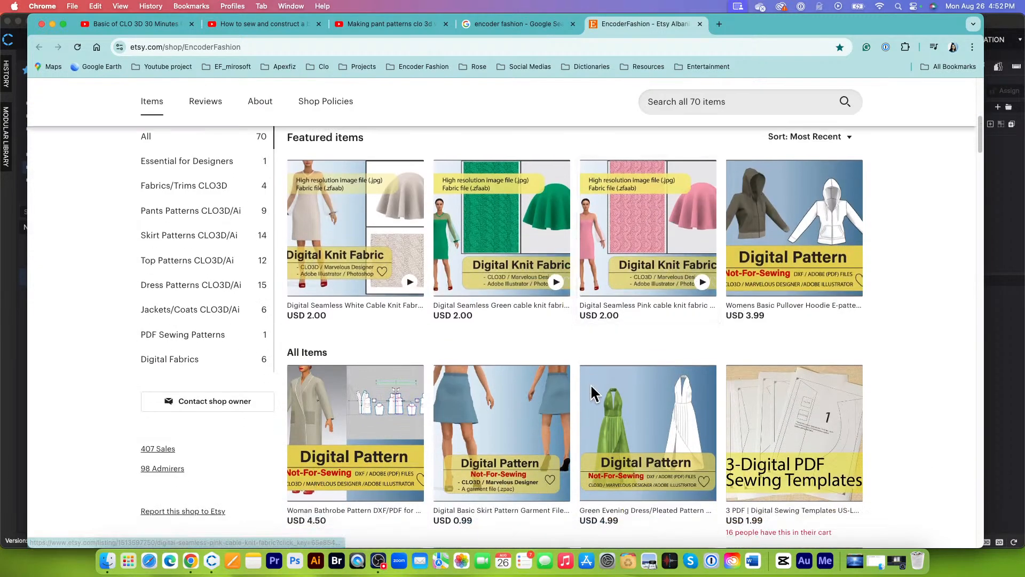
# Browse the digital garment patterns in the shop's All Items listing, down to the skirts and knit fabrics
pyautogui.scroll(-2, 512, 320)
pyautogui.scroll(2, 508, 315)
pyautogui.scroll(-5, 508, 315)
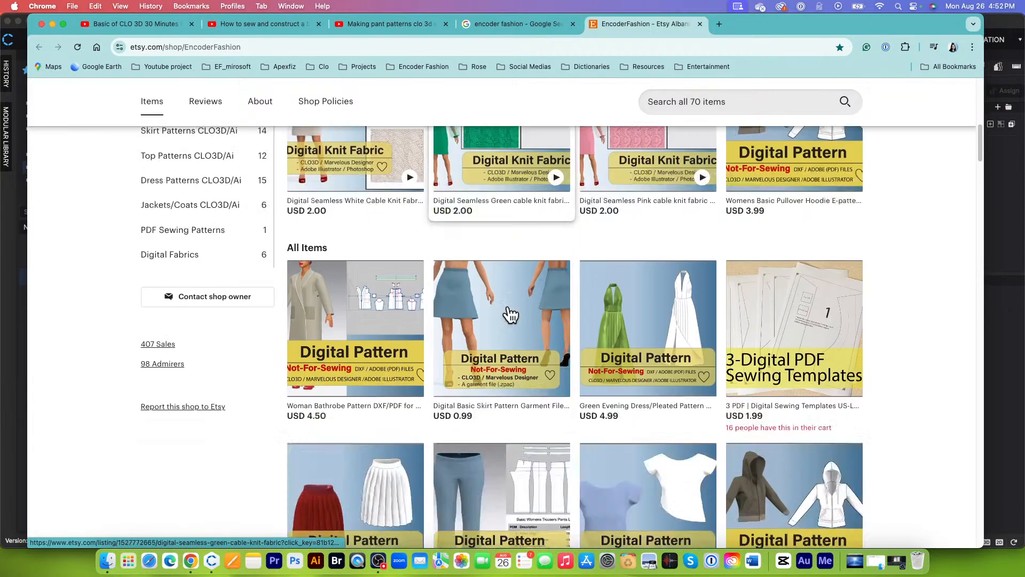
pyautogui.scroll(7, 510, 316)
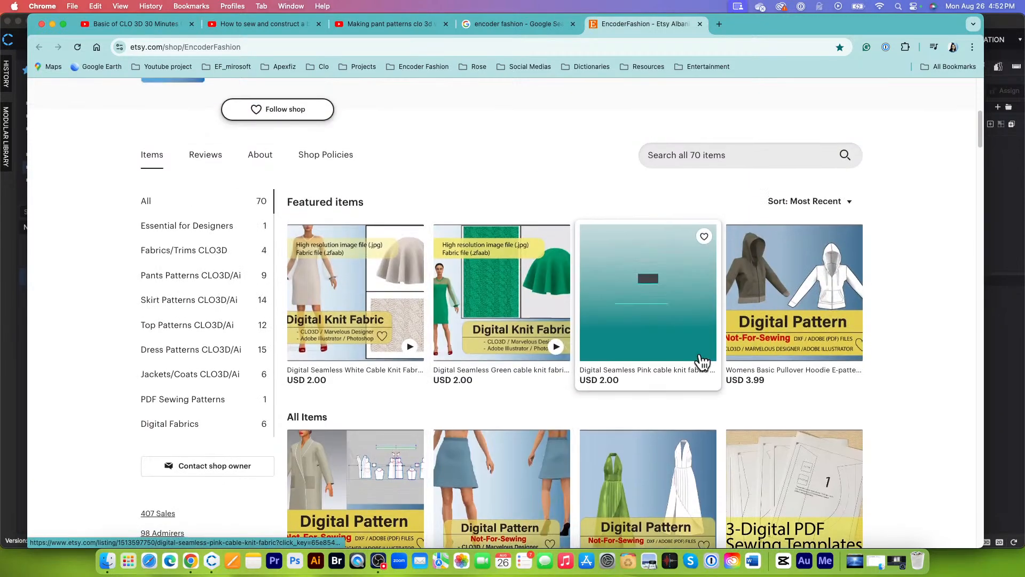
pyautogui.scroll(-5, 844, 323)
pyautogui.scroll(-9, 842, 323)
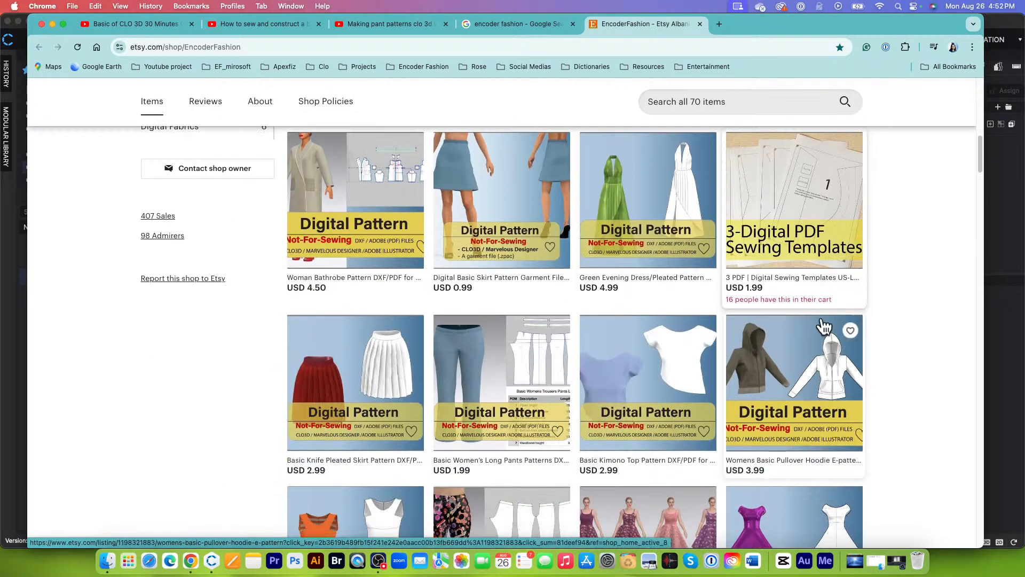
pyautogui.scroll(-4, 654, 335)
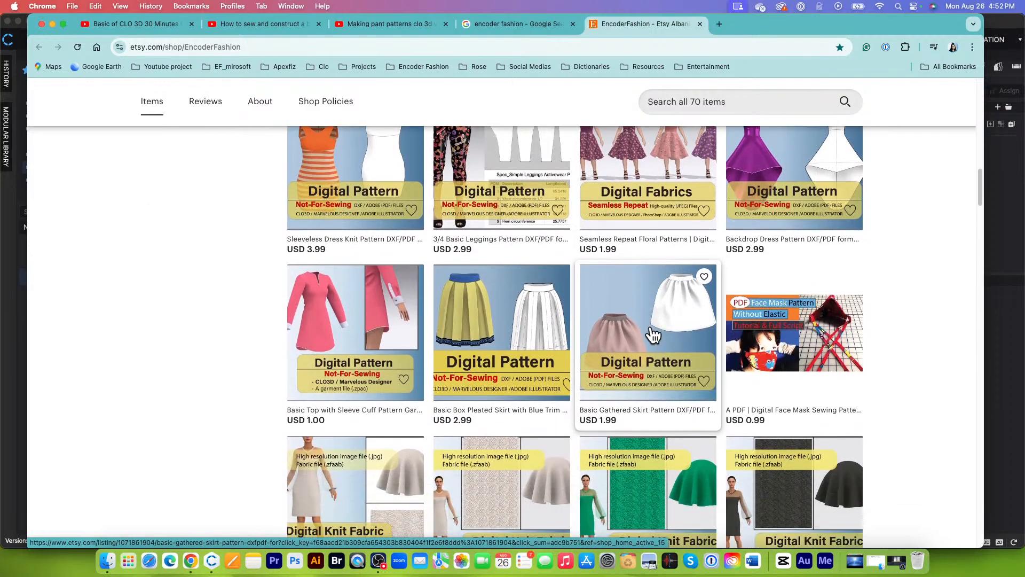
pyautogui.scroll(15, 654, 334)
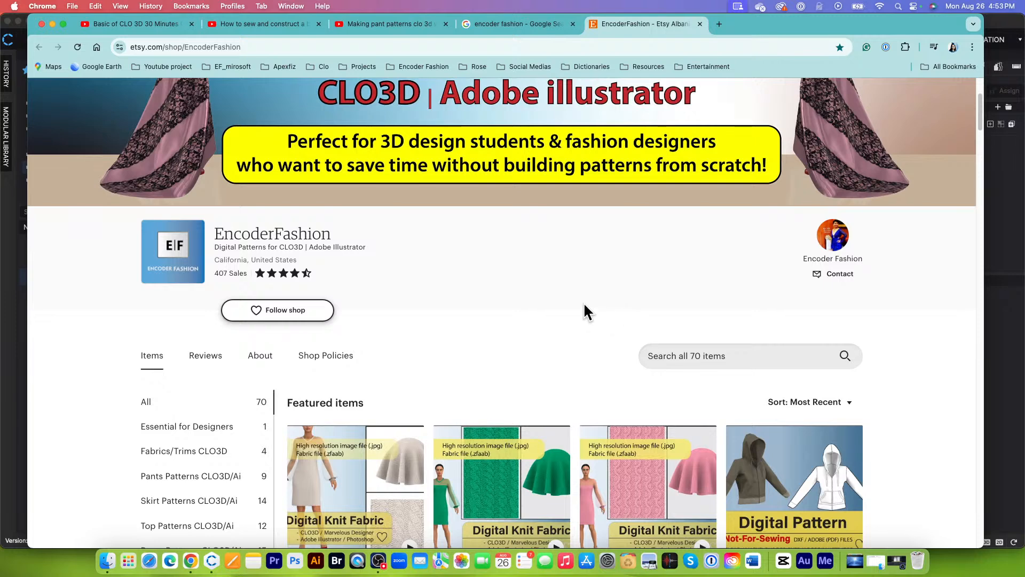
# Review the shop's profile, item categories and first rows of products, ending at the 3D Patterns banner
pyautogui.scroll(-3, 584, 304)
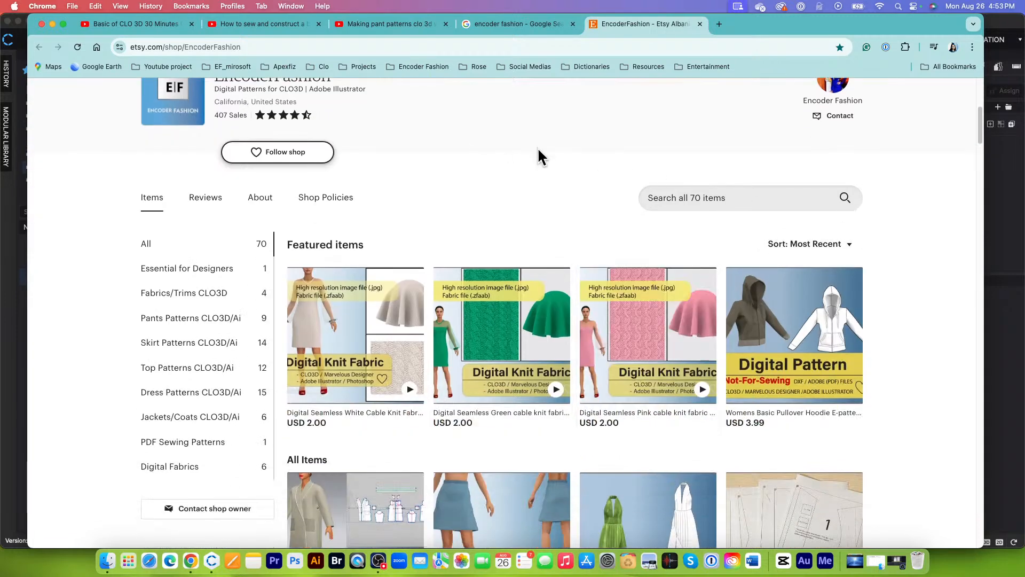
pyautogui.scroll(4, 553, 153)
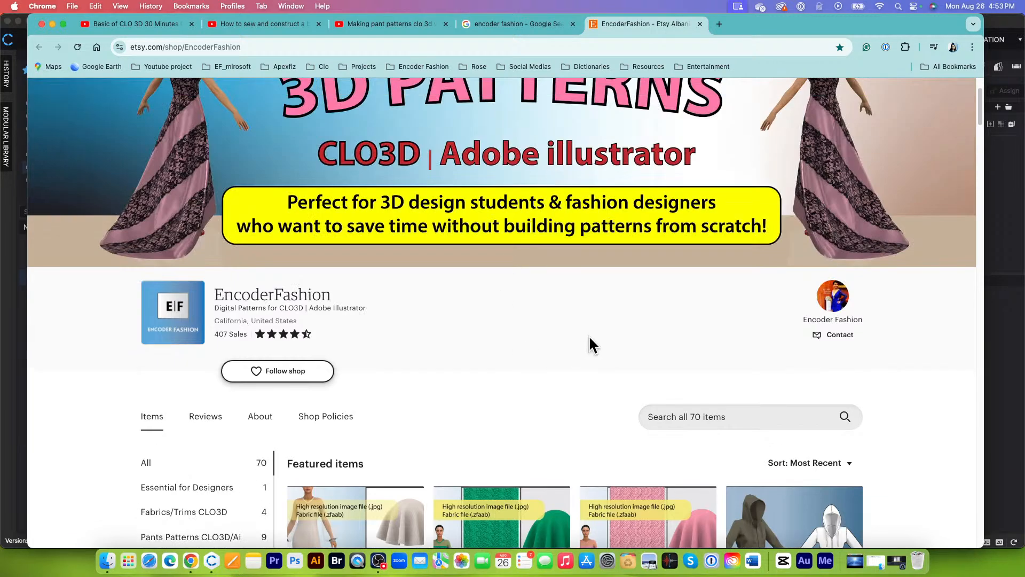
pyautogui.scroll(1, 588, 335)
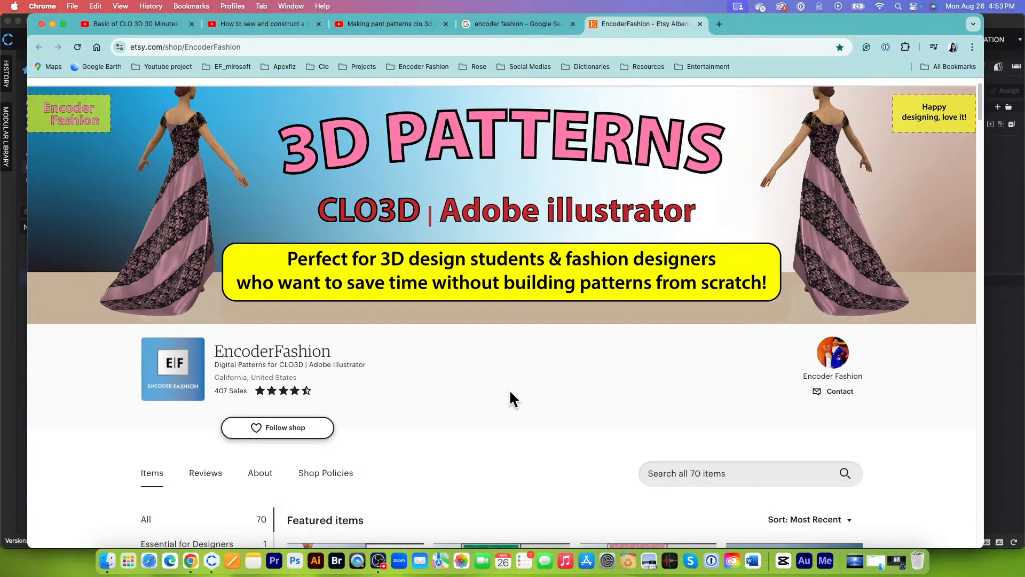
pyautogui.scroll(-2, 510, 392)
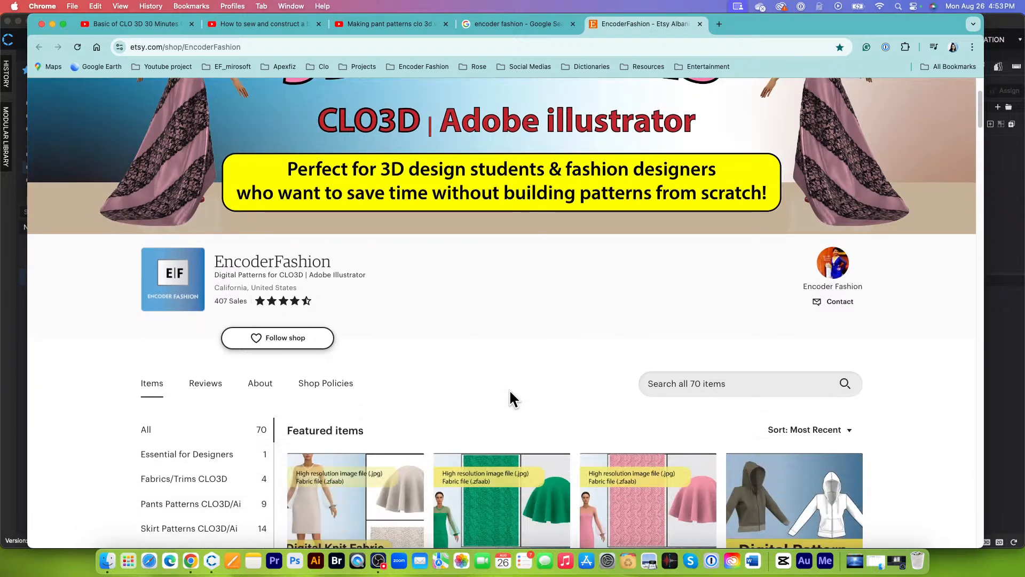
pyautogui.scroll(-4, 511, 395)
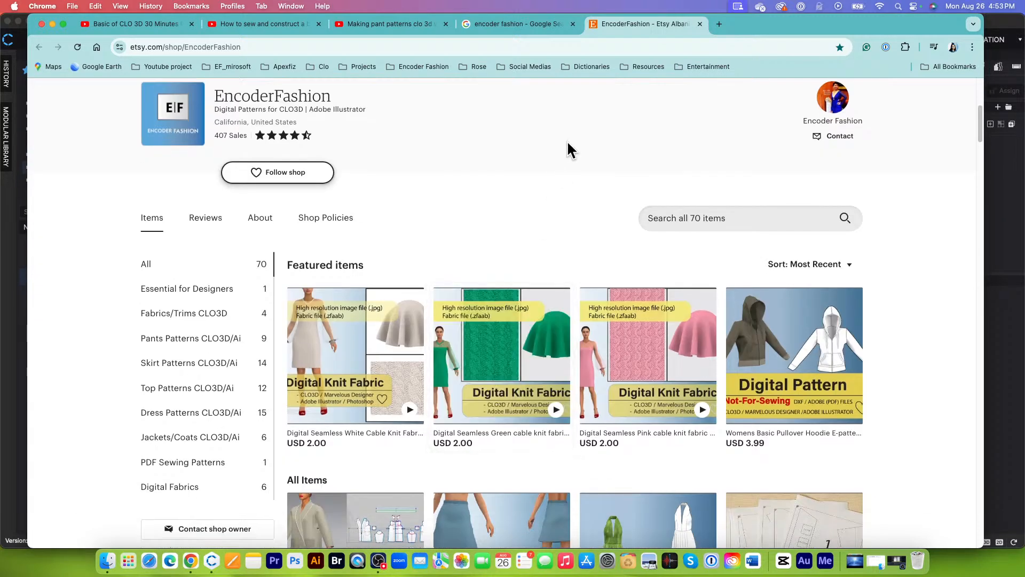
pyautogui.scroll(-2, 565, 143)
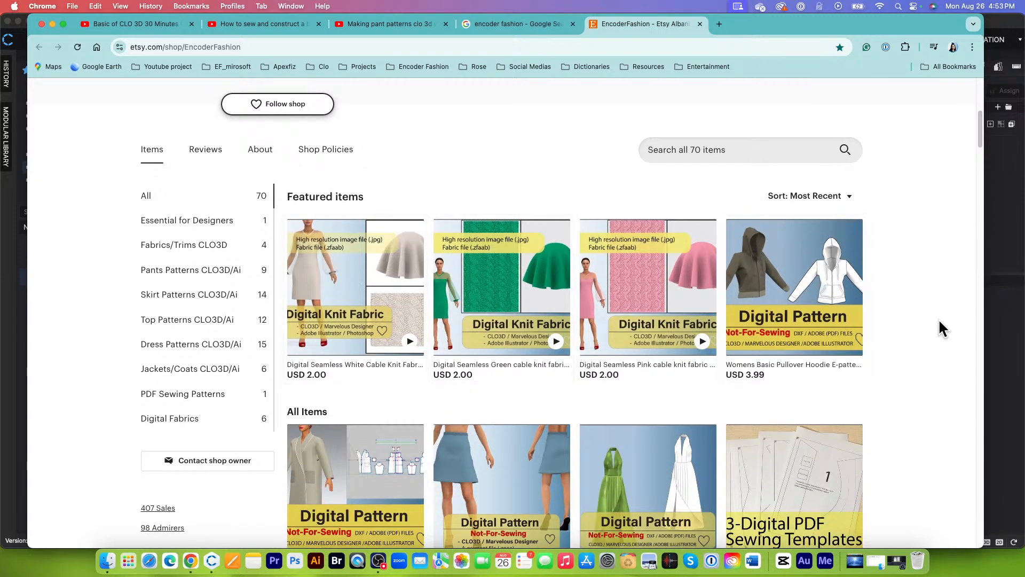
pyautogui.scroll(-2, 939, 327)
pyautogui.scroll(-3, 939, 322)
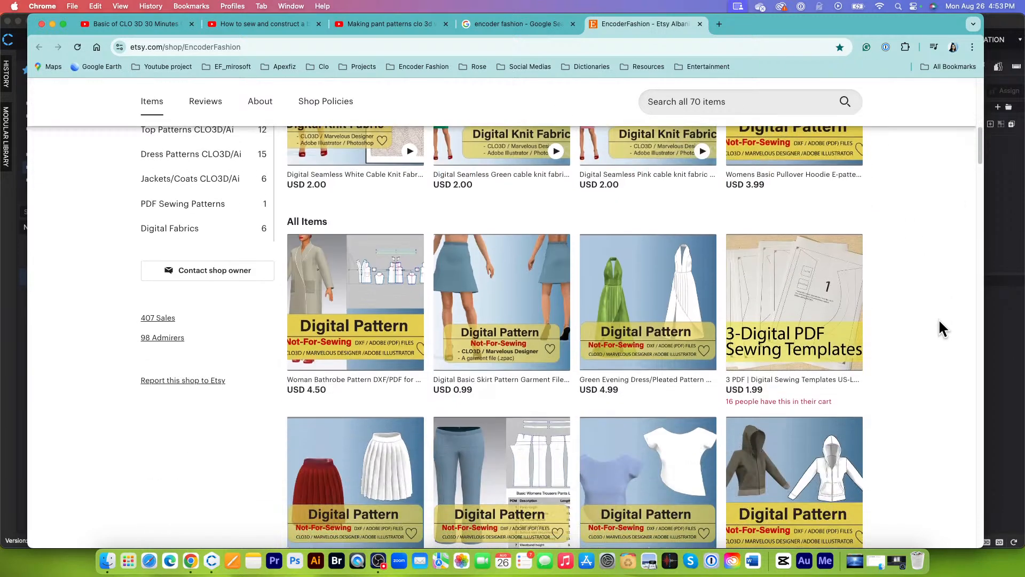
pyautogui.scroll(7, 942, 324)
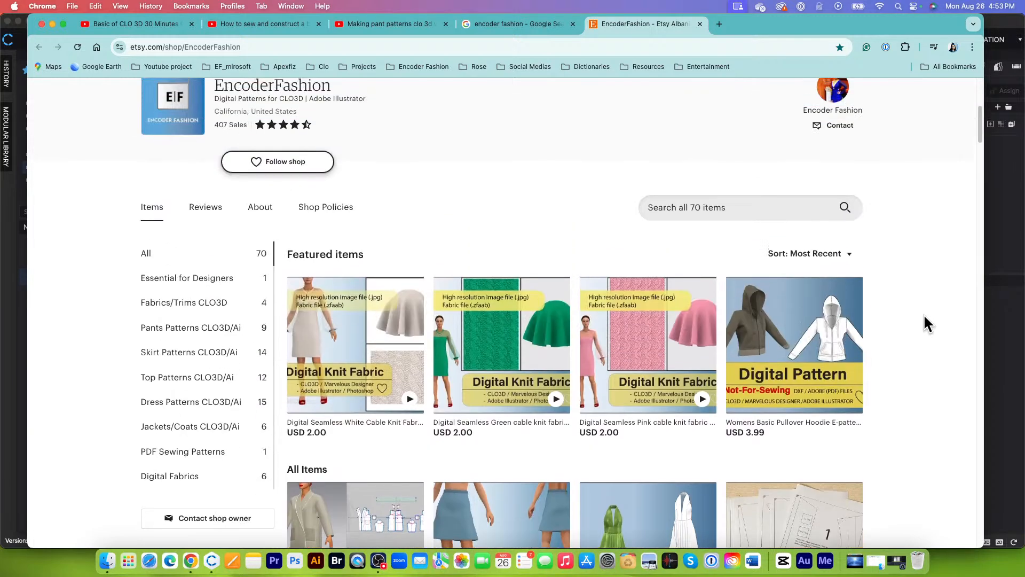
pyautogui.scroll(8, 924, 317)
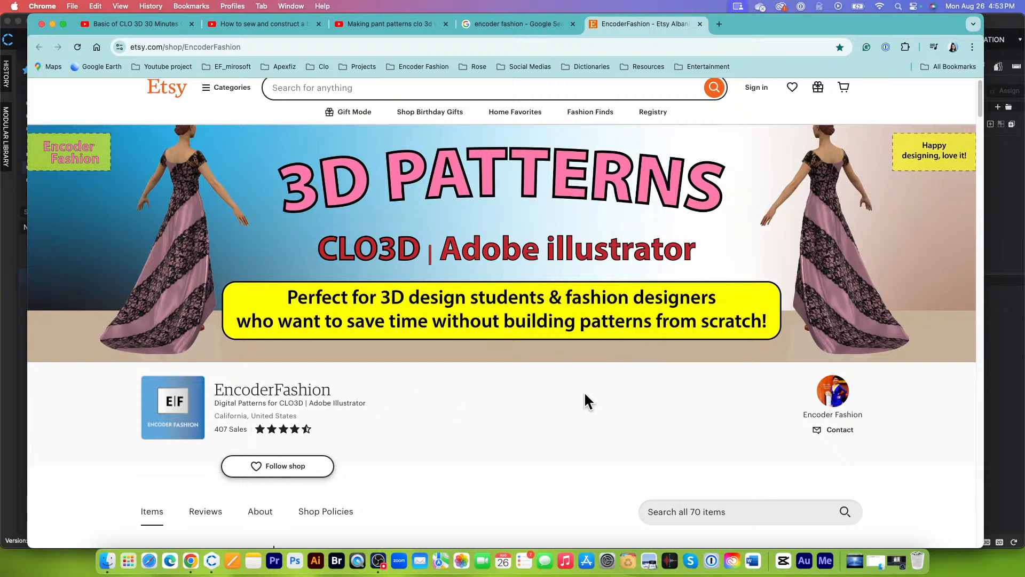
# Look over the featured knit fabrics again alongside the bathrobe, skirt and evening dress patterns in All Items
pyautogui.scroll(-5, 430, 427)
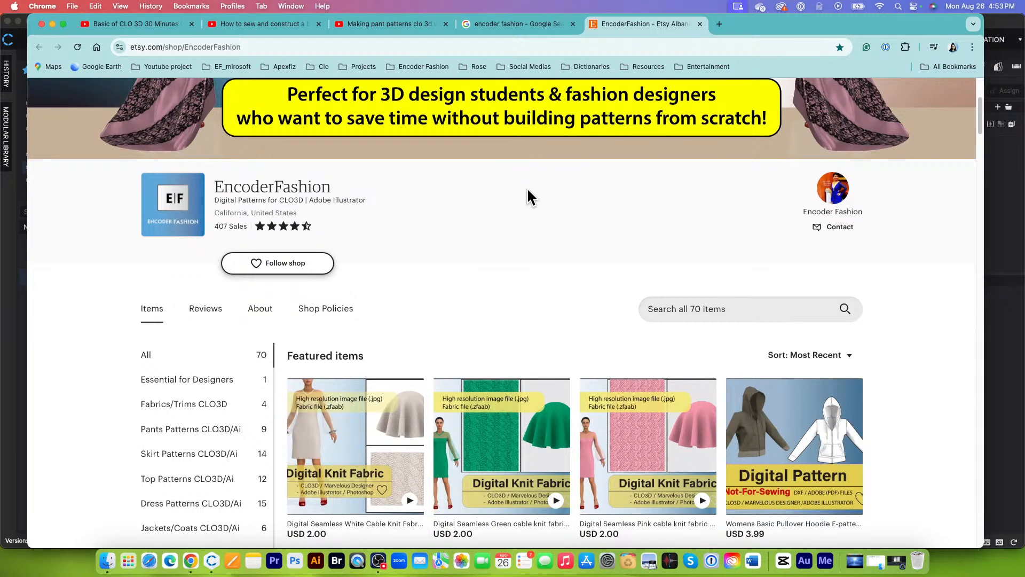
pyautogui.scroll(-1, 529, 189)
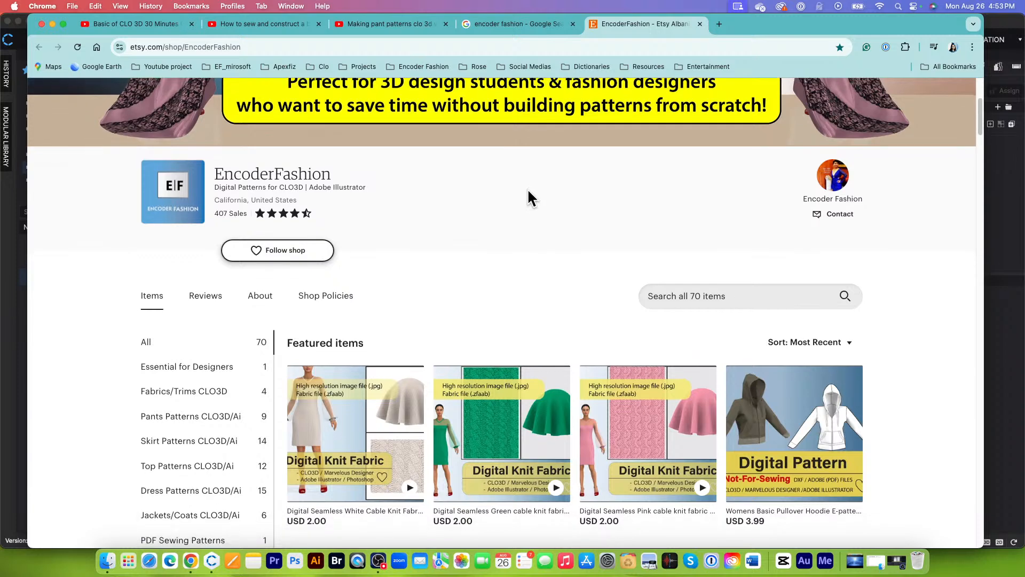
pyautogui.scroll(-4, 528, 191)
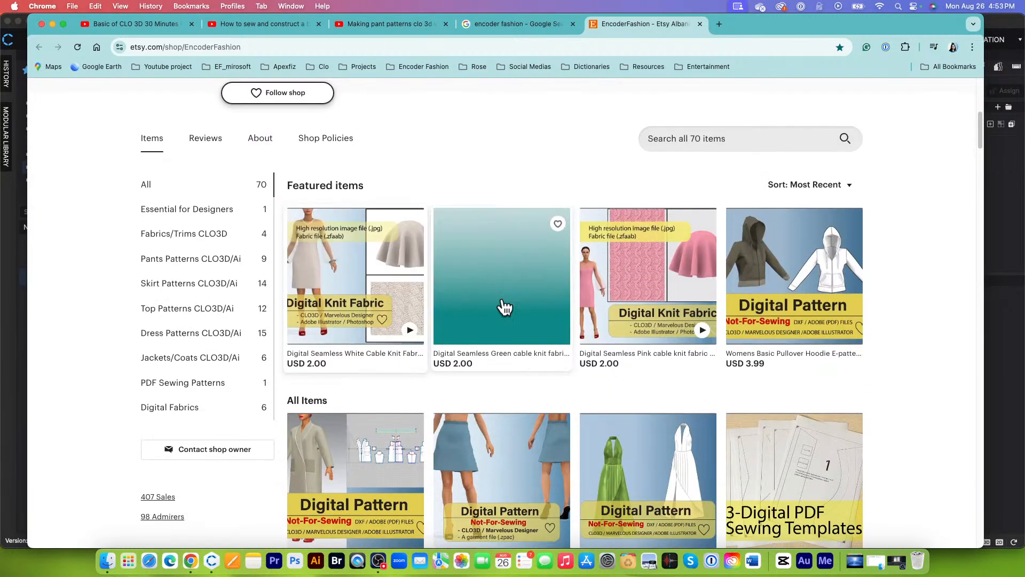
pyautogui.scroll(-3, 429, 381)
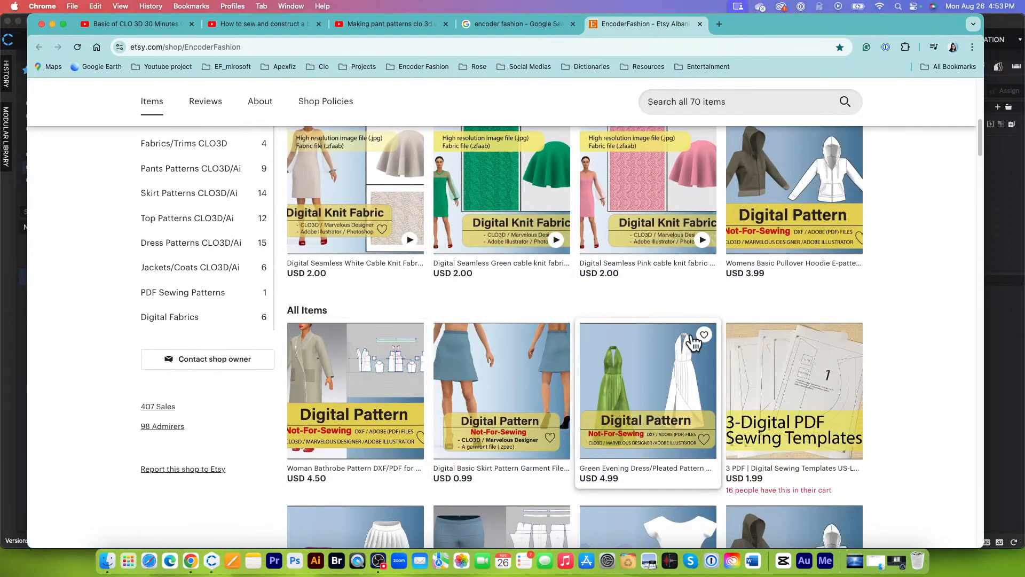
pyautogui.scroll(-2, 695, 347)
pyautogui.scroll(4, 336, 300)
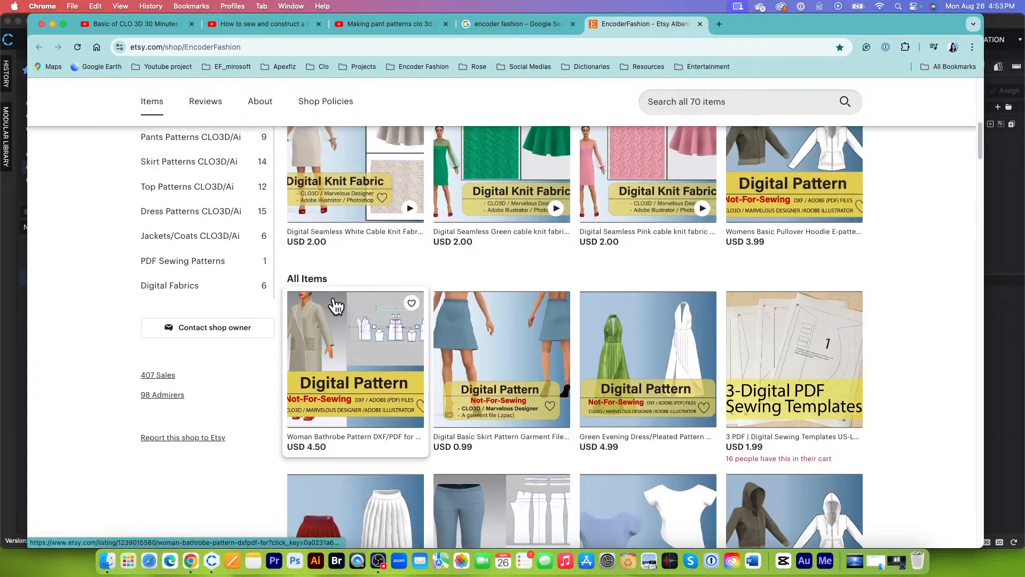
pyautogui.scroll(1, 550, 244)
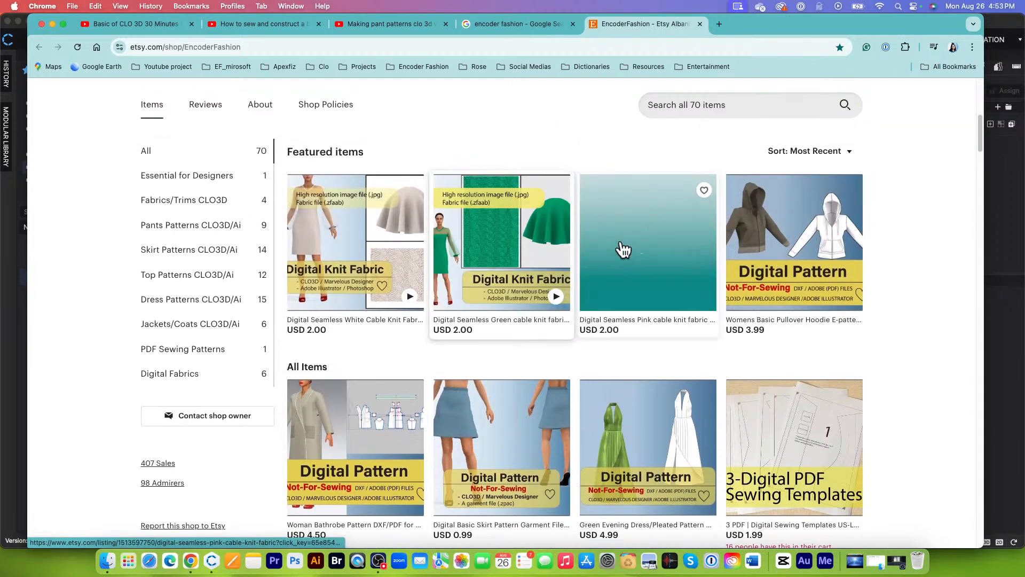
pyautogui.scroll(5, 680, 343)
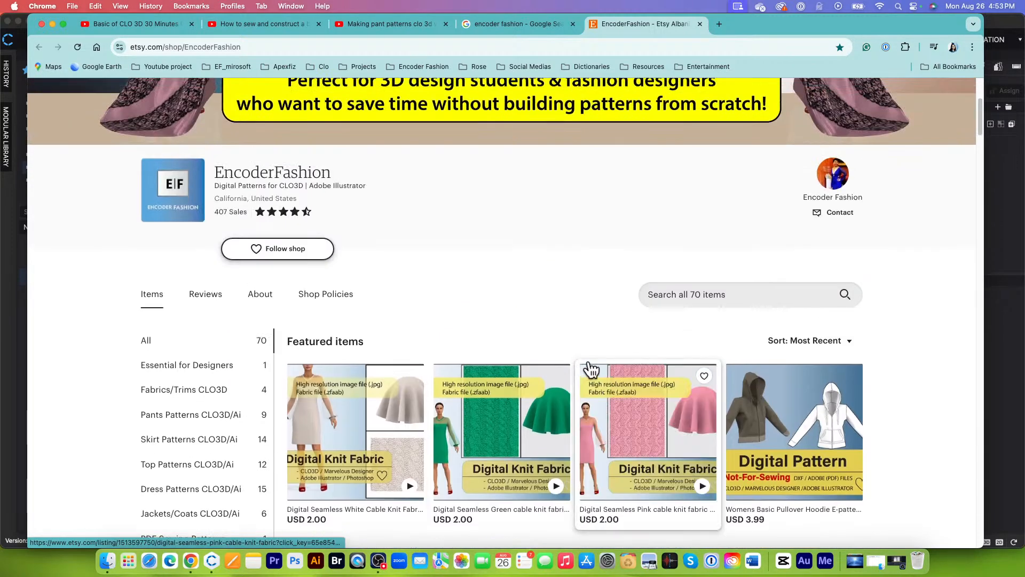
# Open the Digital Seamless Green cable knit fabric listing and look over its images and item details
pyautogui.scroll(-2, 659, 435)
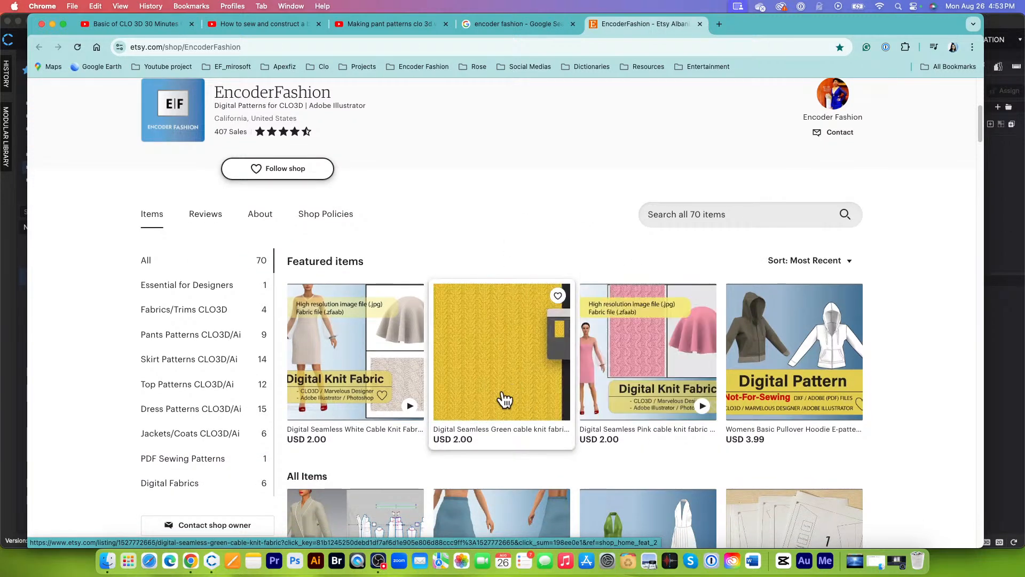
pyautogui.click(492, 364)
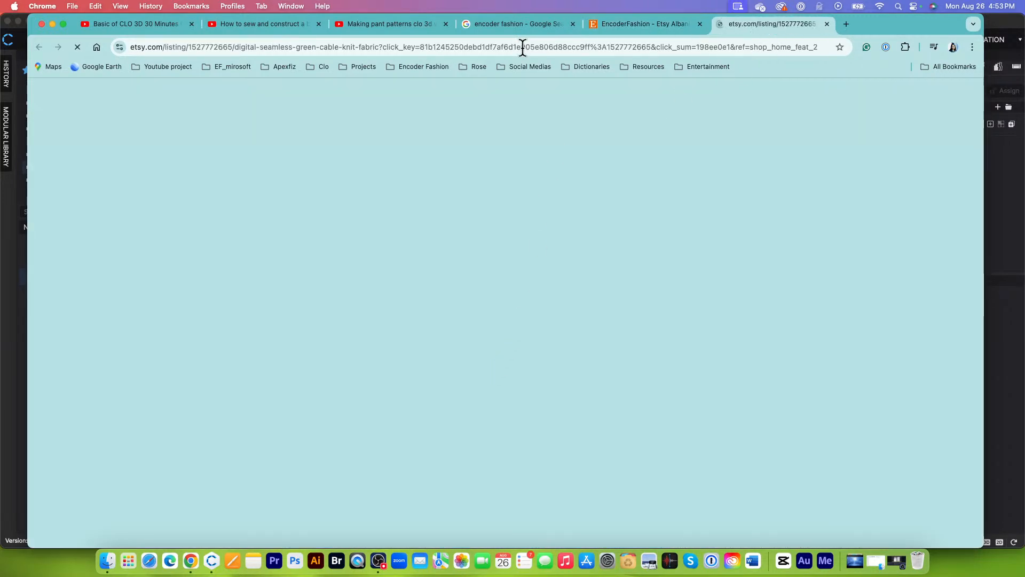
pyautogui.scroll(-2, 436, 344)
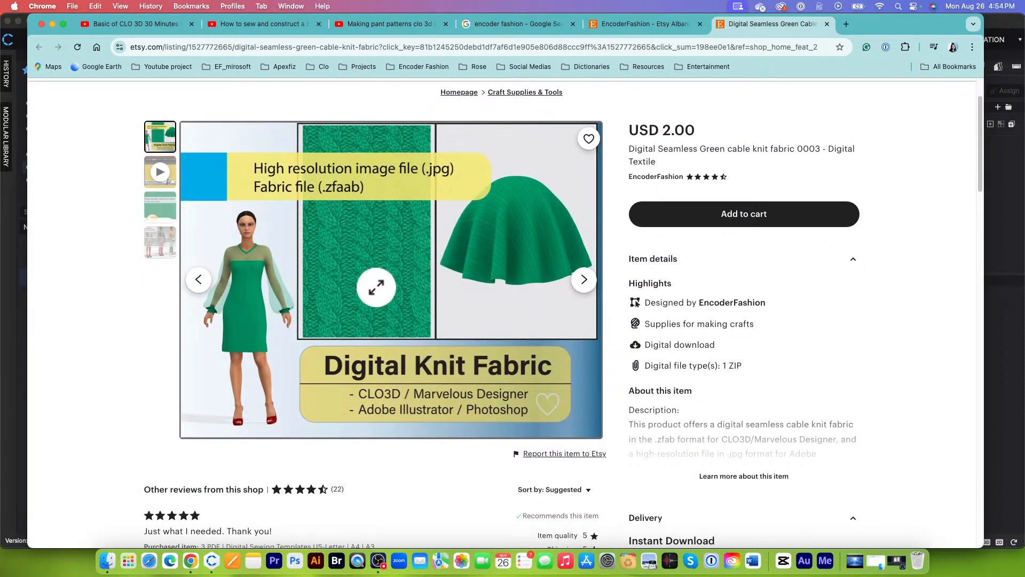
pyautogui.scroll(2, 376, 288)
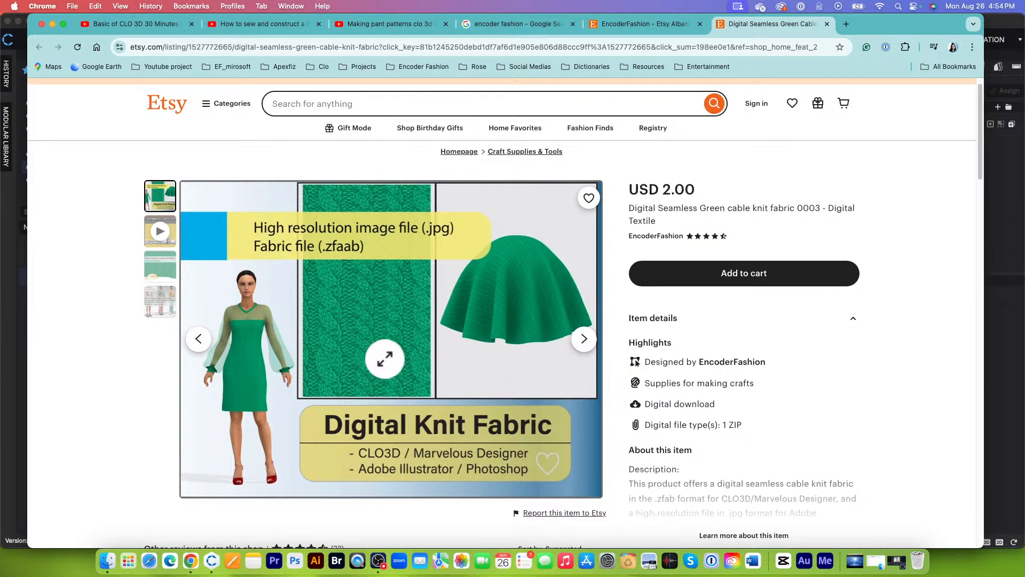
# View the close-up image of the green cable knit fabric and look over the listing's details and shop reviews
pyautogui.click(160, 266)
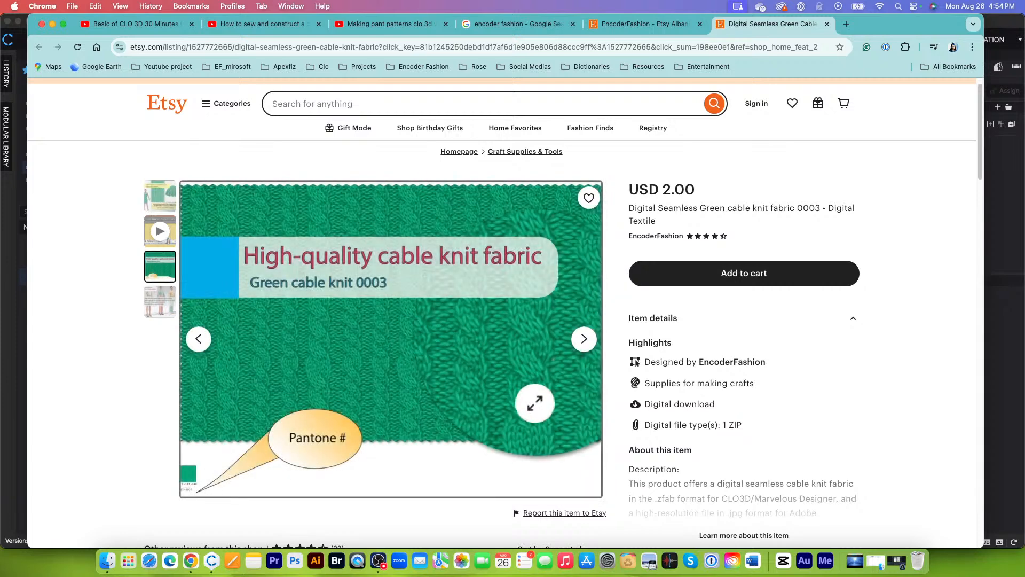
pyautogui.scroll(-2, 534, 406)
pyautogui.scroll(-3, 504, 304)
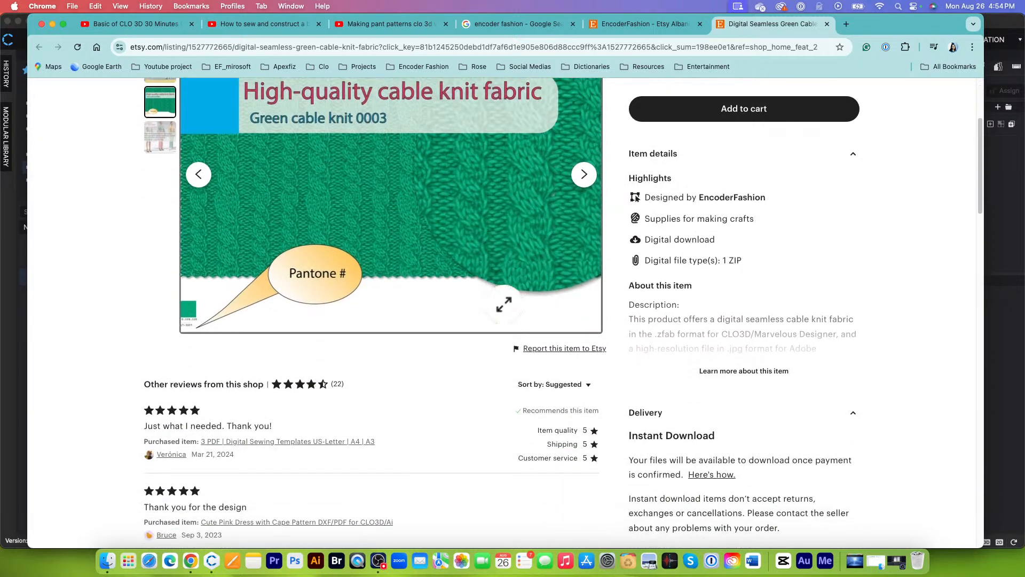
pyautogui.scroll(5, 513, 294)
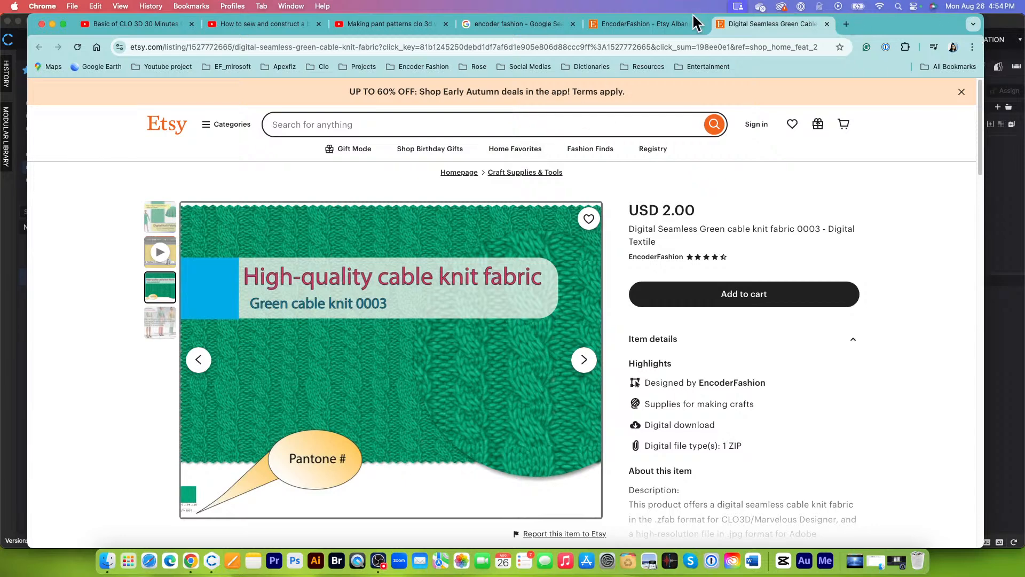
# Close the fabric listing, the Etsy shop page and the Google search results
pyautogui.click(826, 23)
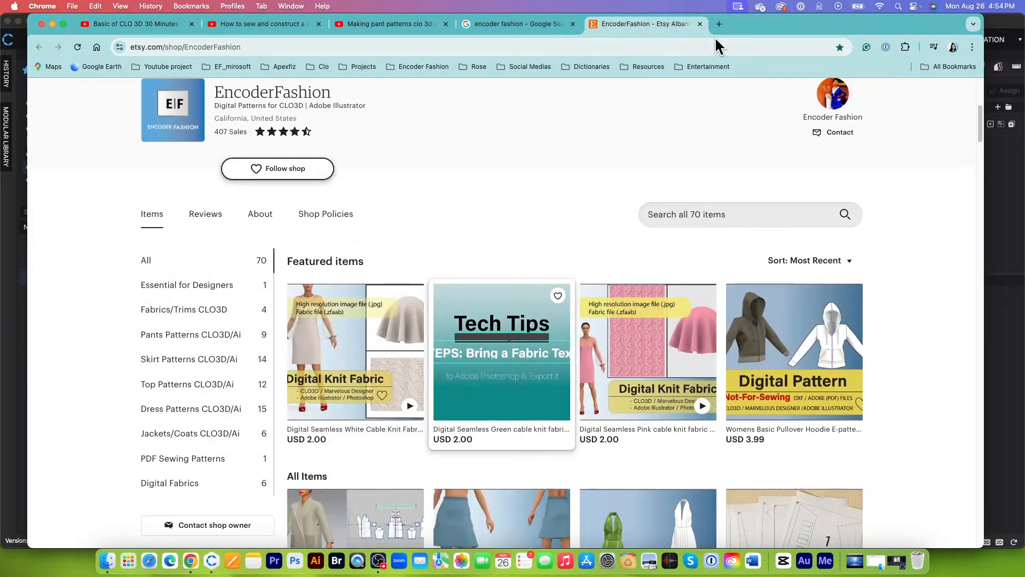
pyautogui.click(700, 24)
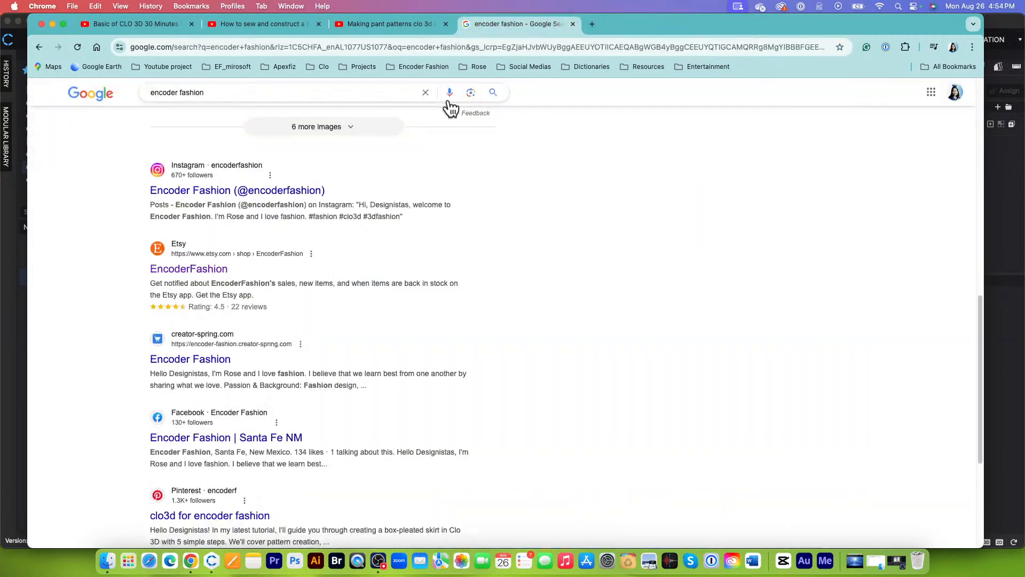
pyautogui.click(573, 24)
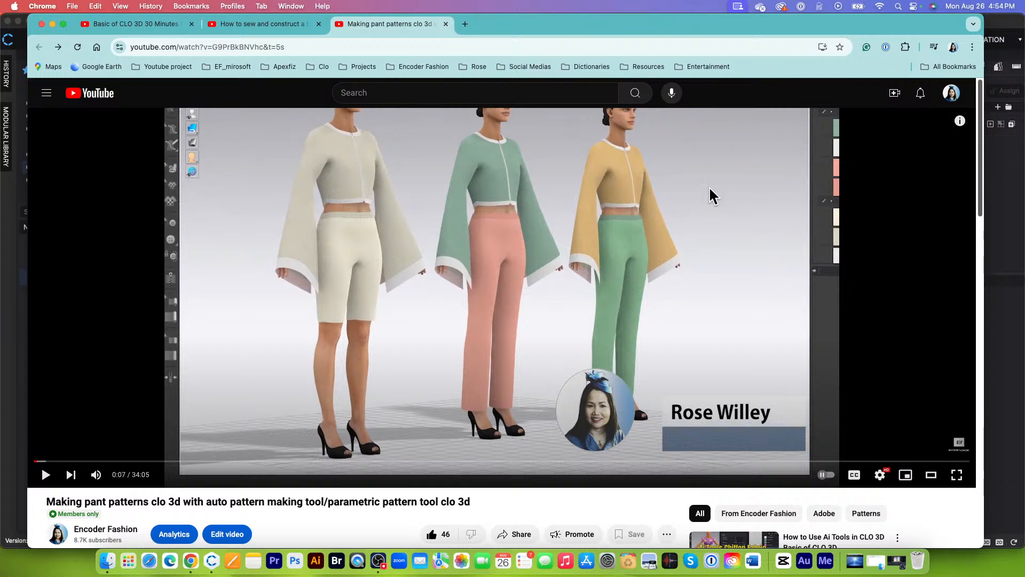
# Look over the page of the pant patterns tutorial video, play its opening up to 0:35 and pause it
pyautogui.scroll(-1, 711, 193)
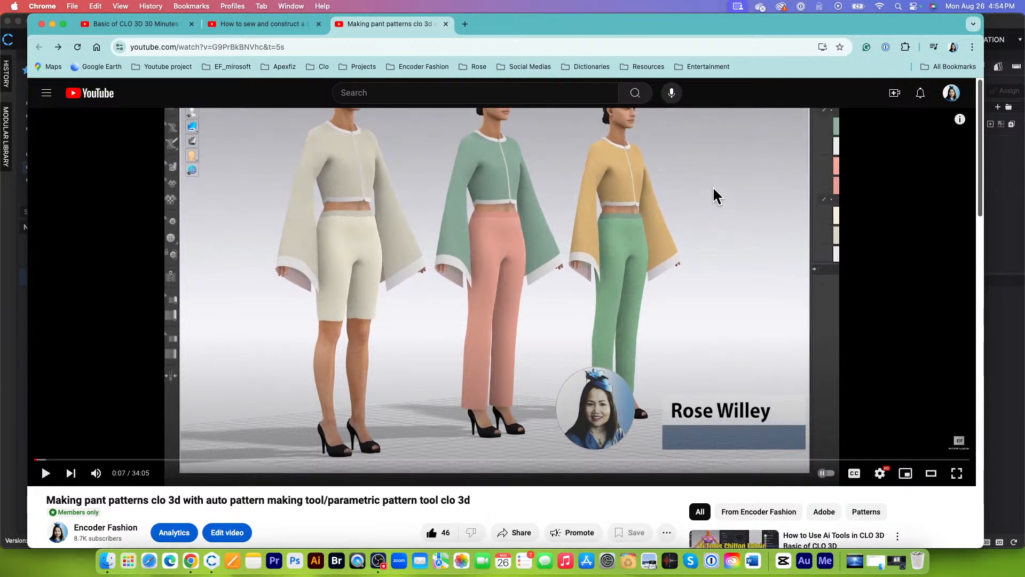
pyautogui.scroll(-2, 713, 189)
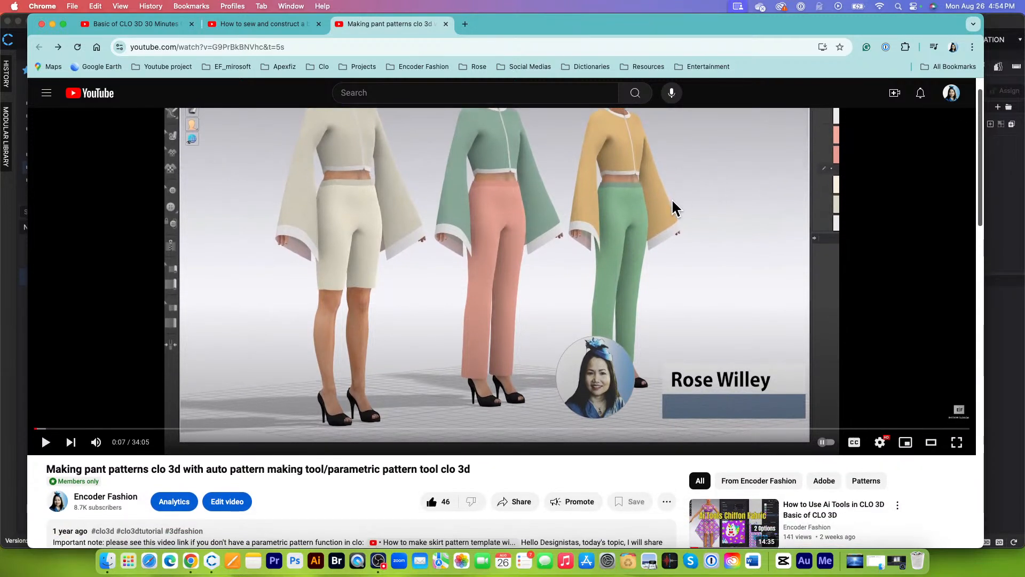
pyautogui.scroll(-3, 699, 193)
pyautogui.scroll(4, 722, 184)
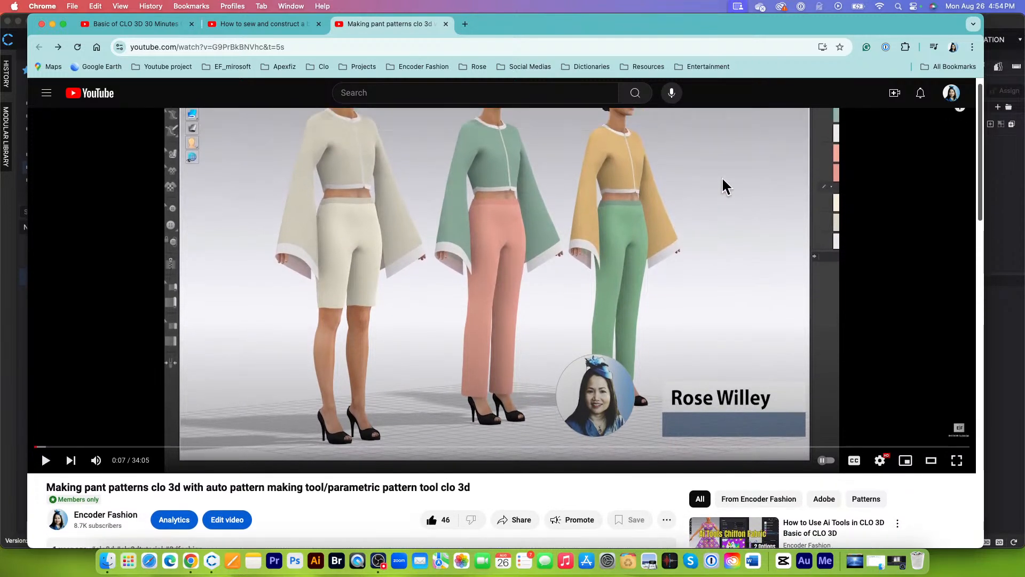
pyautogui.scroll(-2, 281, 383)
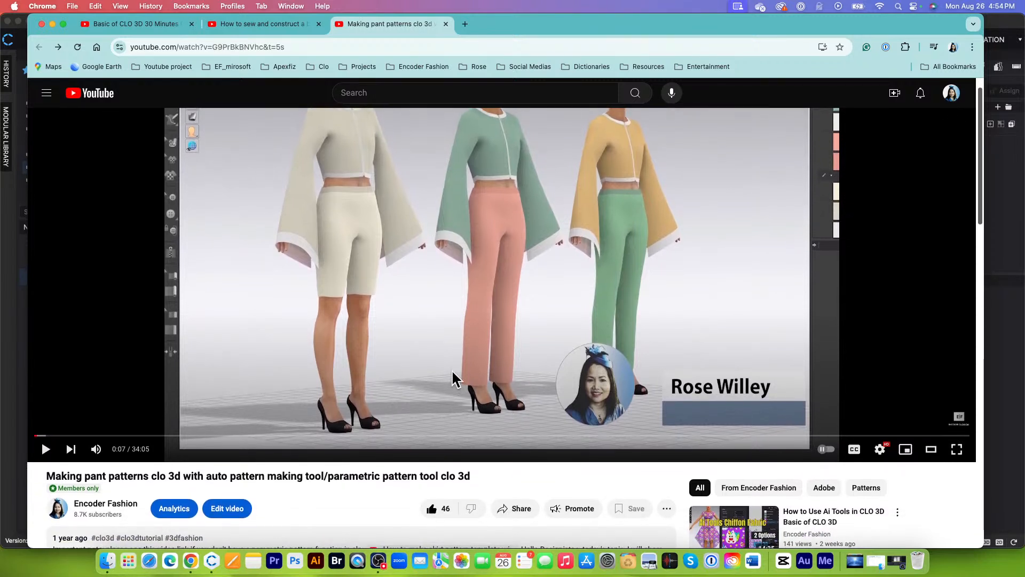
pyautogui.scroll(2, 453, 379)
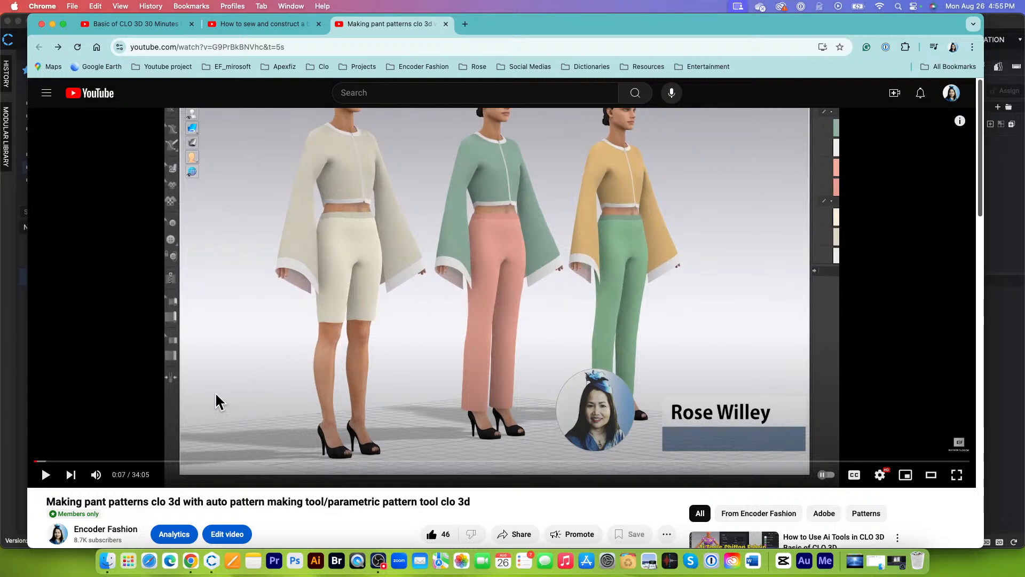
pyautogui.click(46, 474)
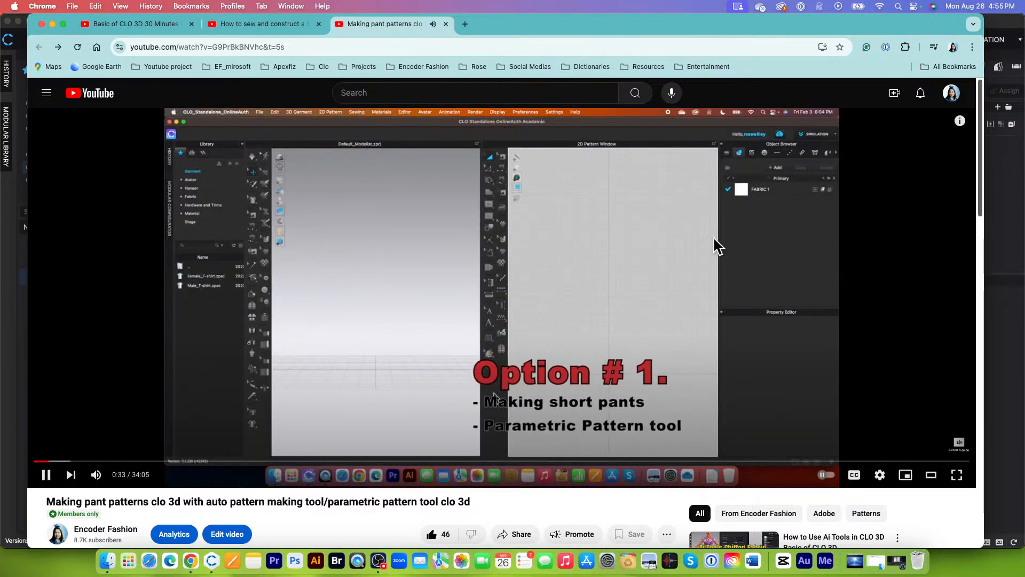
pyautogui.click(46, 474)
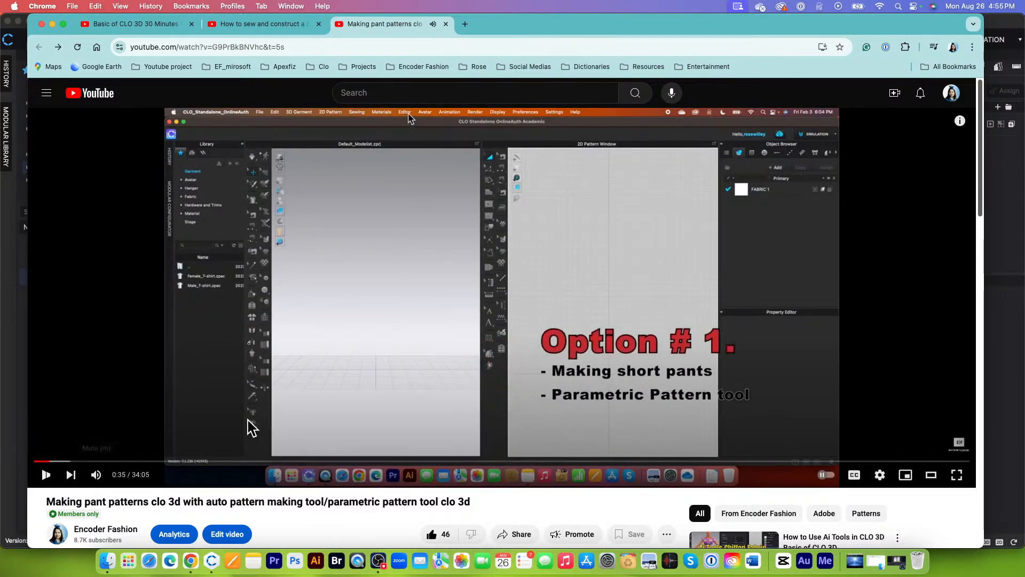
# Switch to the video on sewing a blazer with shoulder pads and lining, play its opening to 0:25 and pause it
pyautogui.click(270, 24)
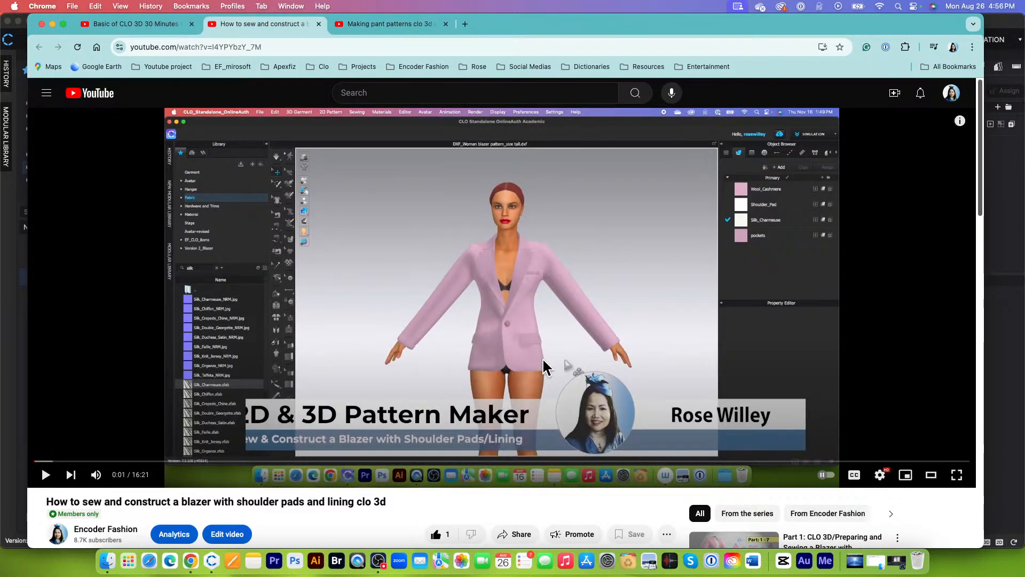
pyautogui.click(42, 475)
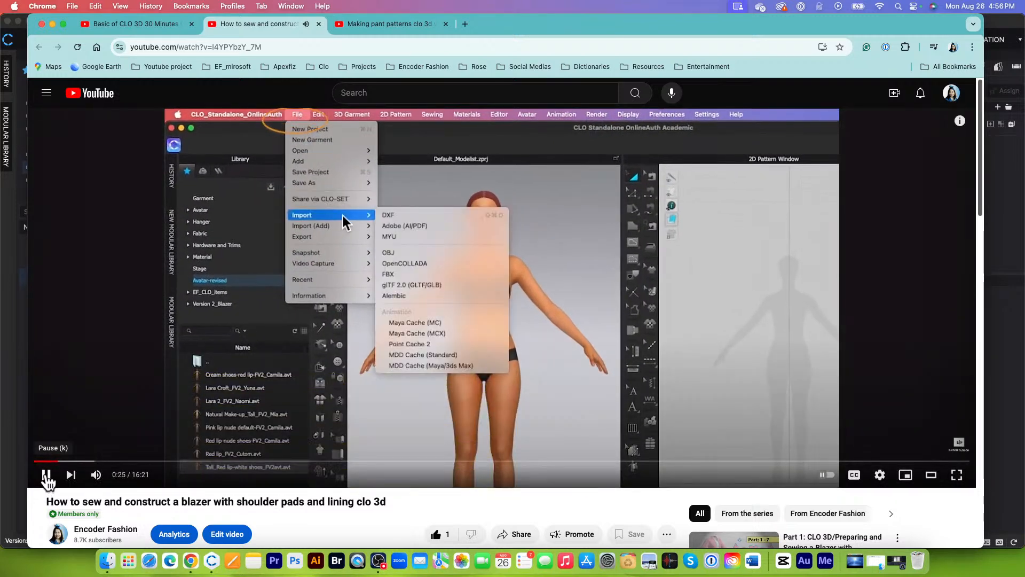
pyautogui.click(47, 477)
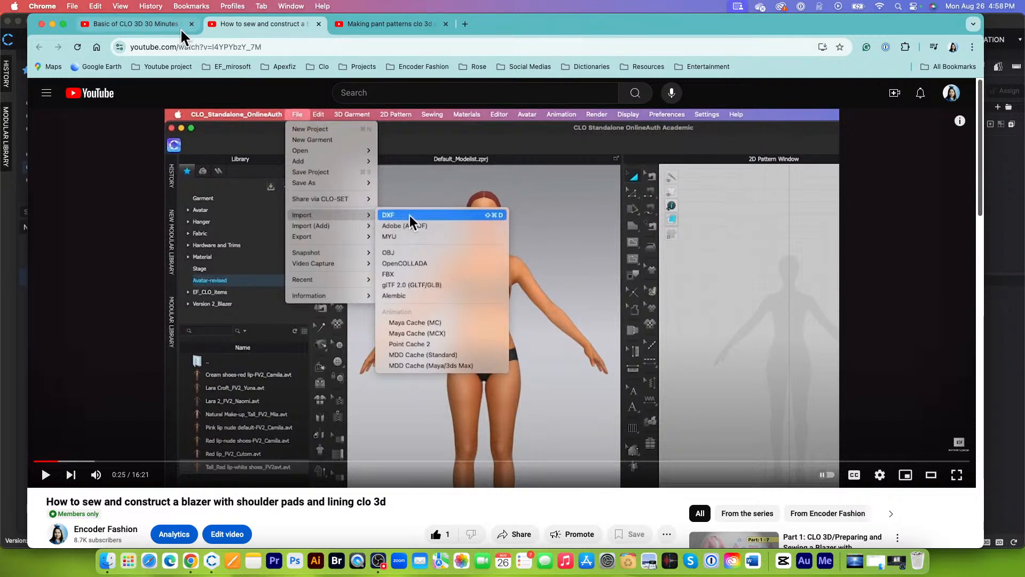
# Bring up the Basic of CLO 3D crash course Part #2 video, then close the browser window and return to CLO
pyautogui.click(128, 27)
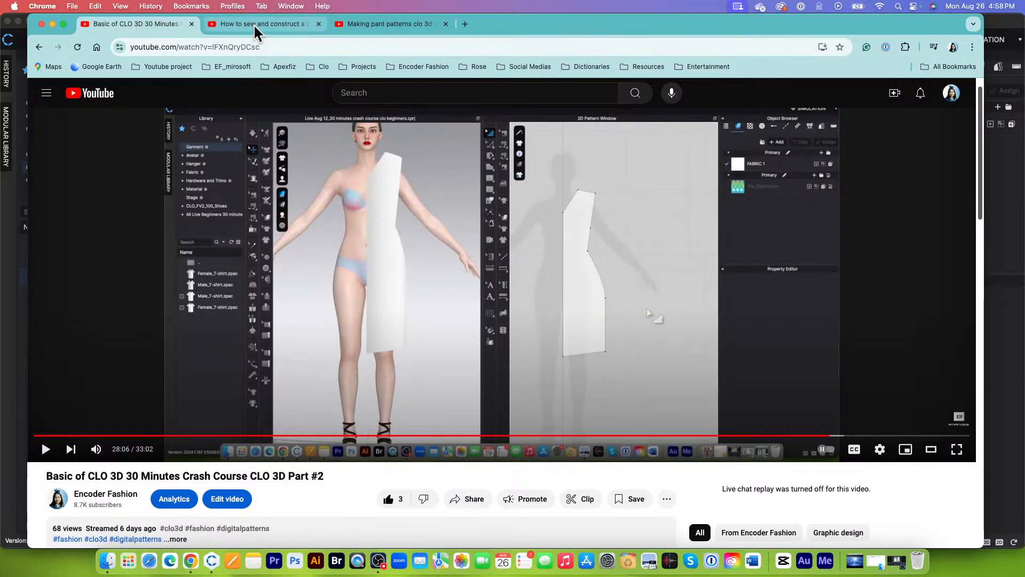
pyautogui.click(42, 24)
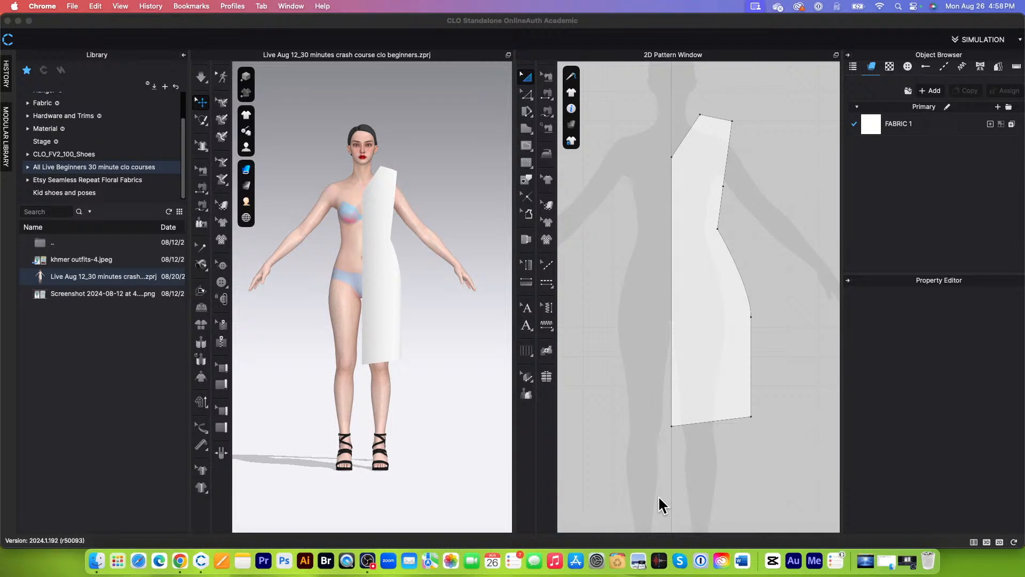
pyautogui.click(795, 209)
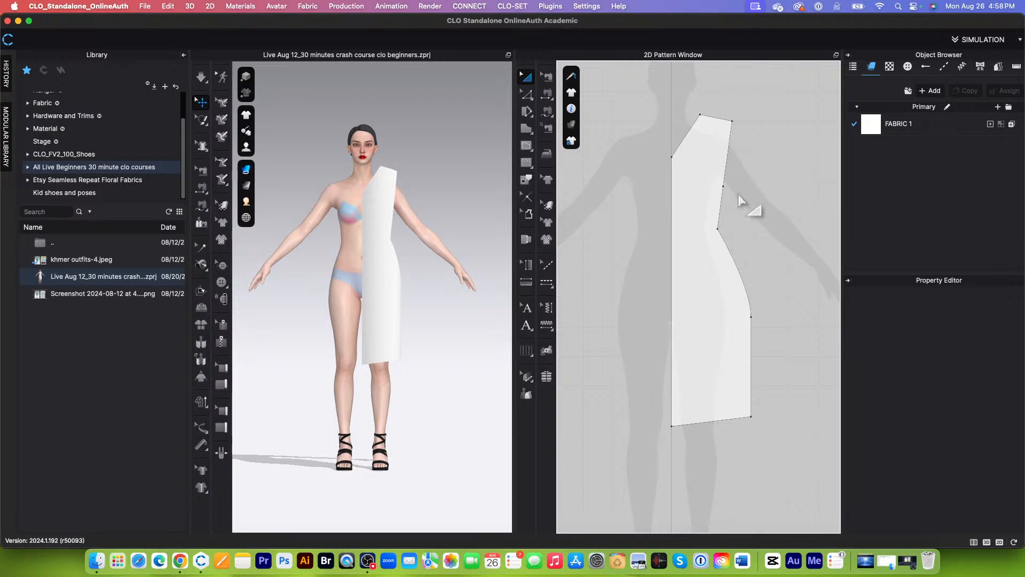
# Review the 2D display options for sewing, patterns and information, and turn on the 2D Pattern Window's ruler
pyautogui.moveTo(571, 77)
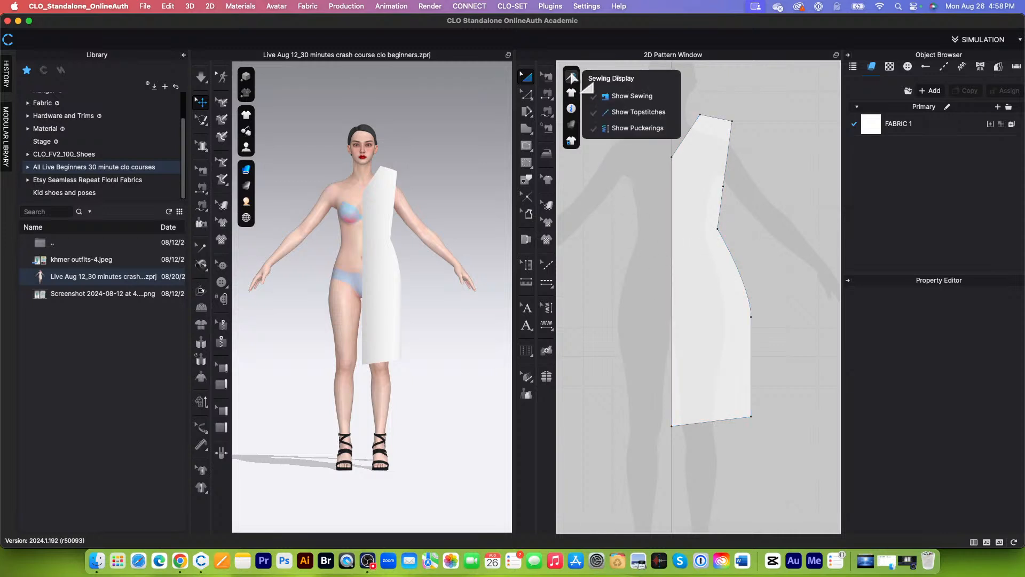
pyautogui.moveTo(571, 142)
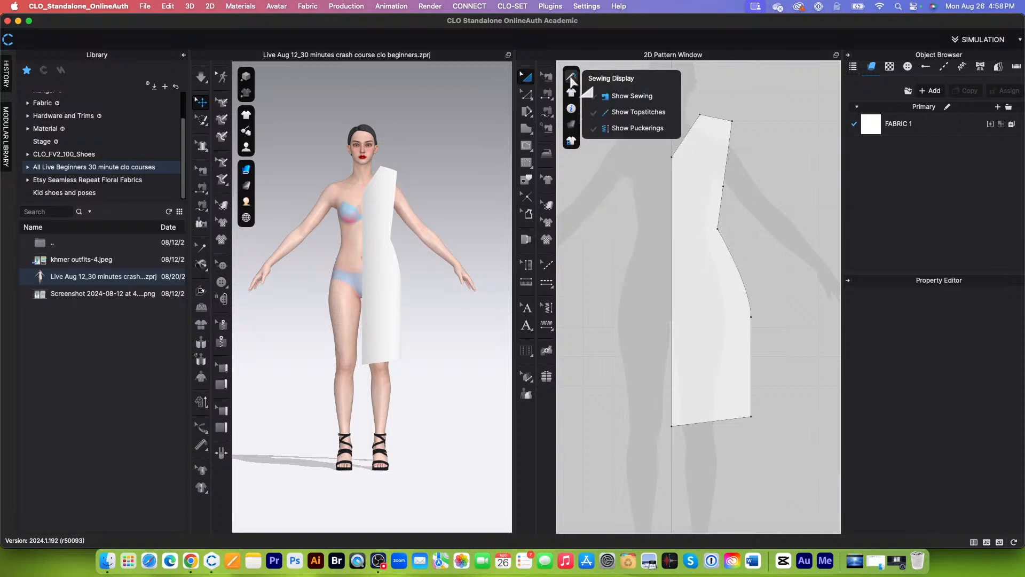
pyautogui.moveTo(570, 96)
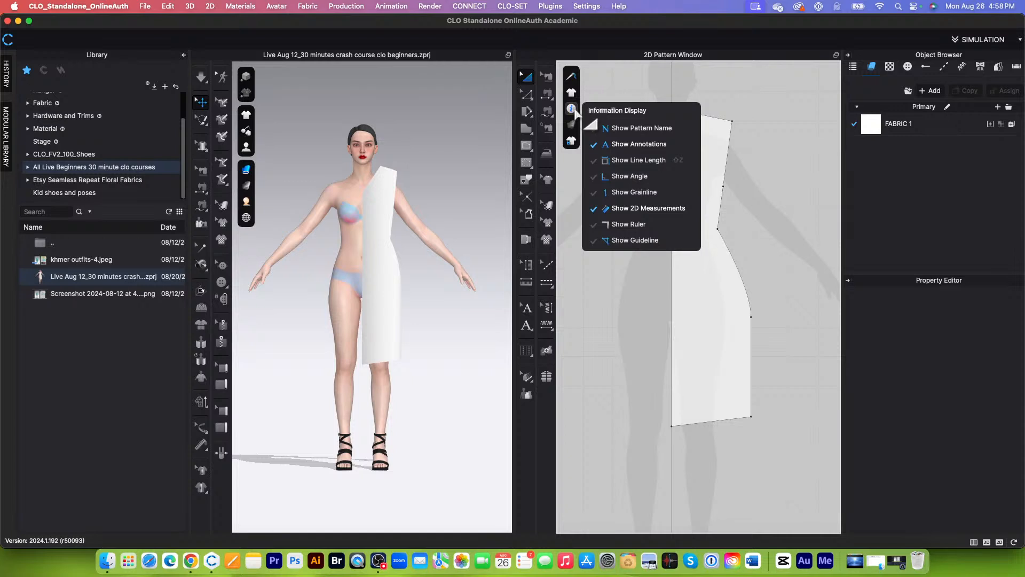
pyautogui.click(632, 226)
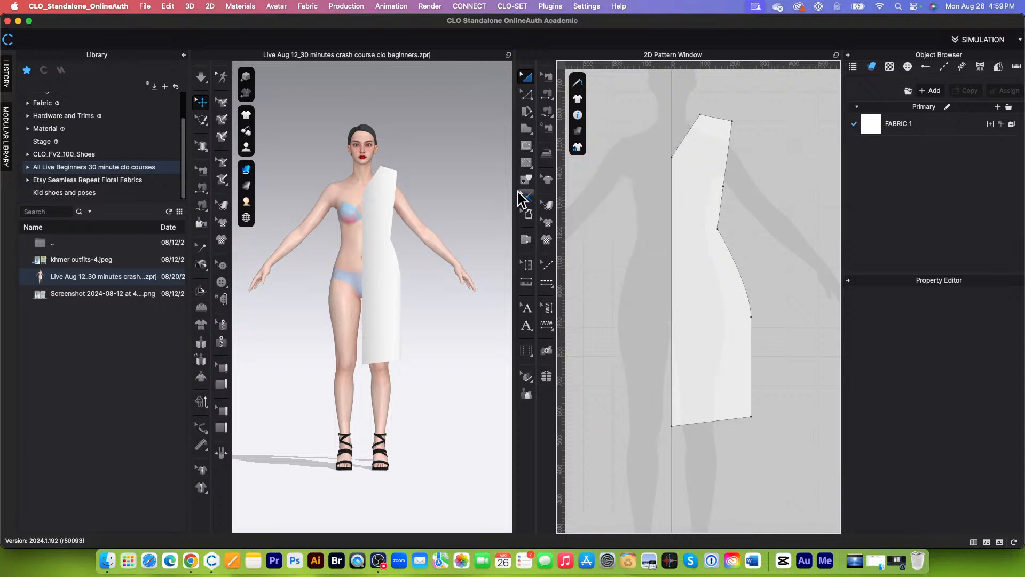
# Widen the 2D Pattern Window by narrowing the 3D garment window beside it
pyautogui.moveTo(513, 200); pyautogui.dragTo(406, 202)
pyautogui.scroll(-5, 566, 301)
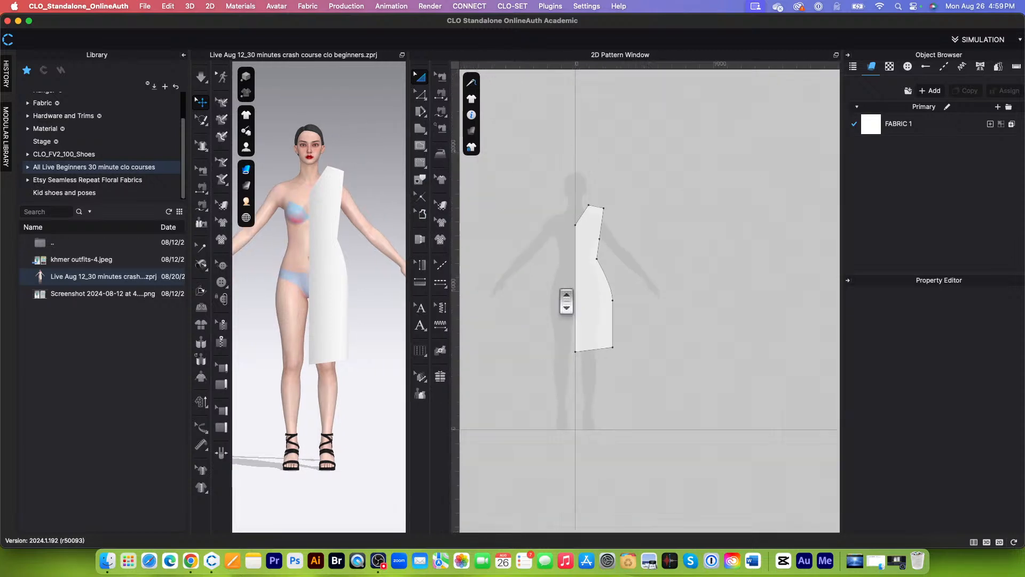
pyautogui.scroll(4, 566, 301)
# Turn off the ruler in the 2D Pattern Window and view the half dress pattern without it
pyautogui.moveTo(473, 153)
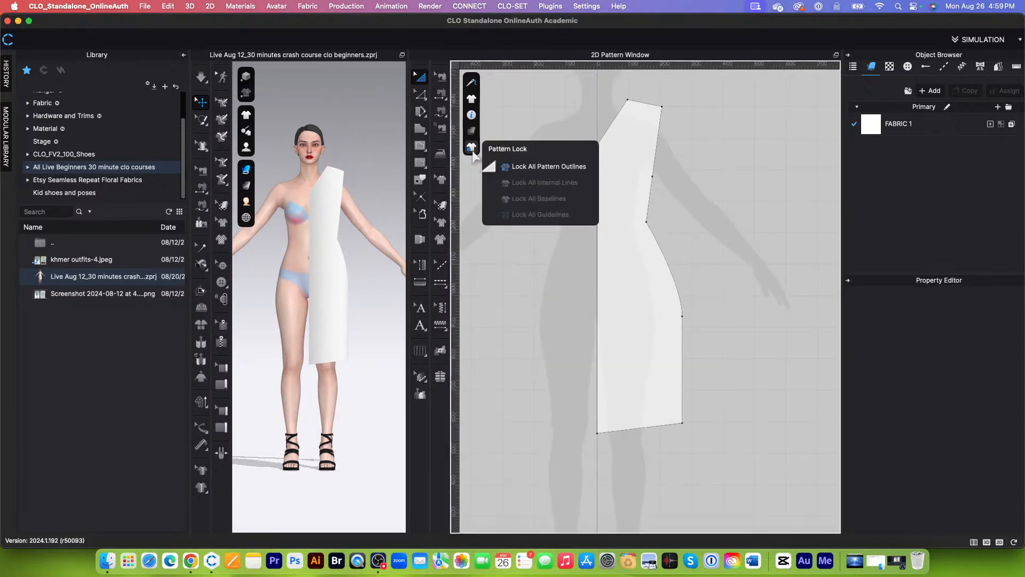
pyautogui.moveTo(472, 115)
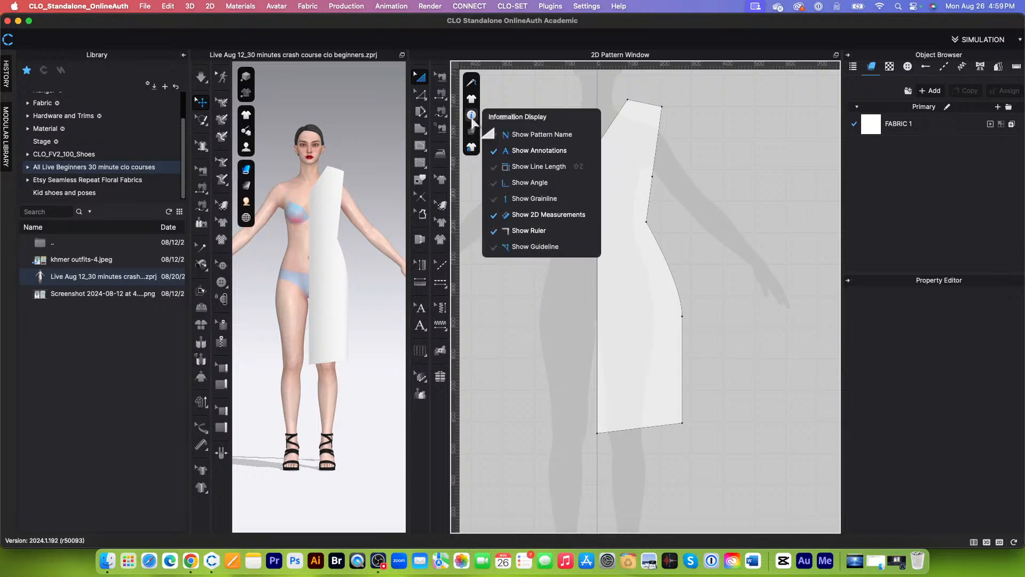
pyautogui.click(536, 232)
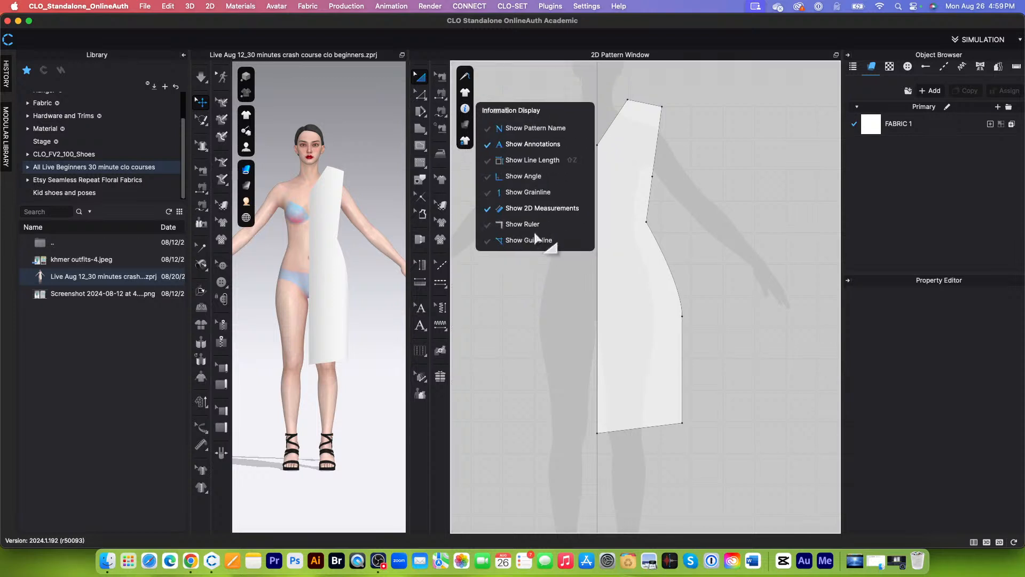
pyautogui.scroll(-5, 607, 278)
pyautogui.scroll(4, 623, 294)
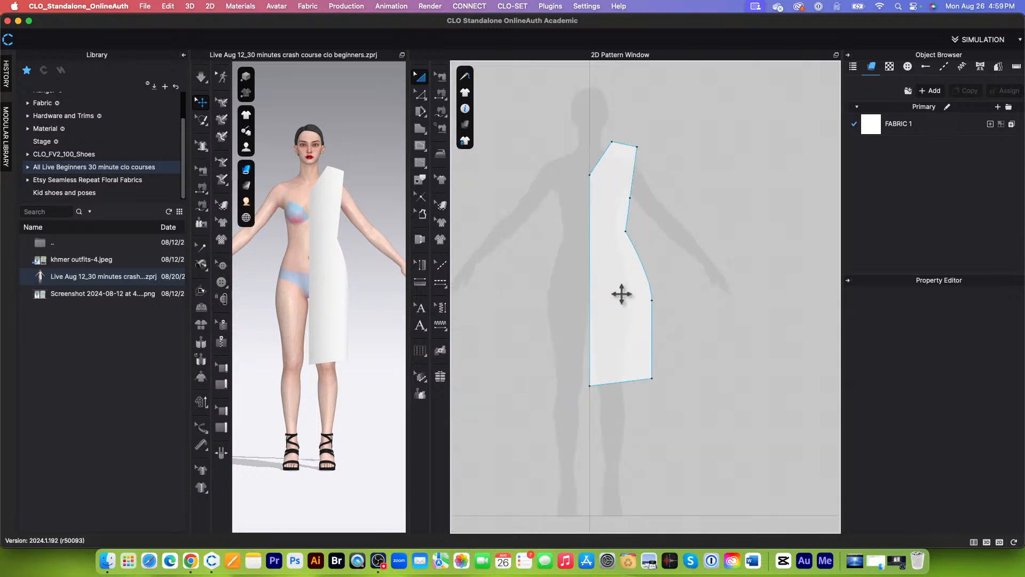
pyautogui.scroll(2, 618, 283)
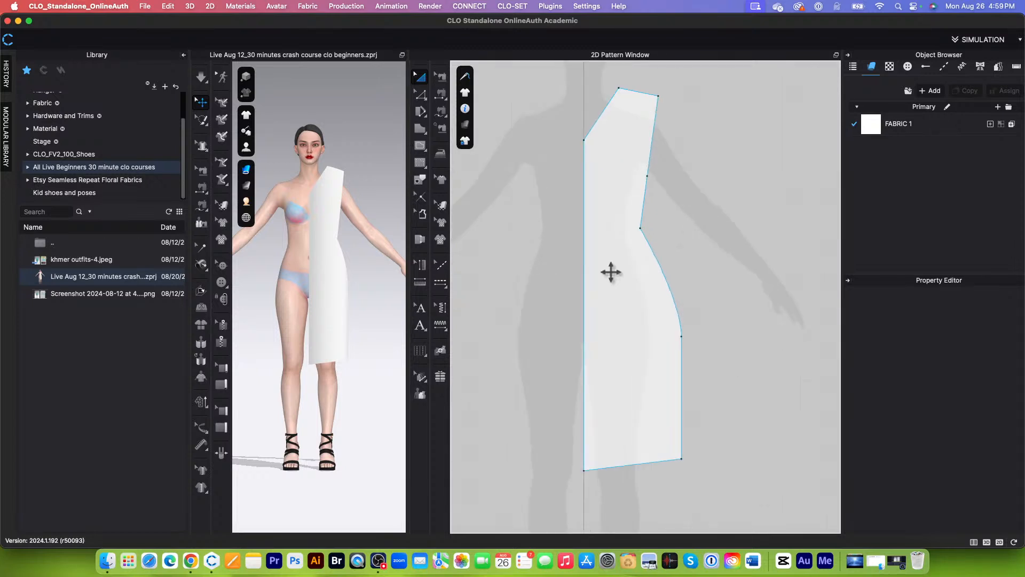
pyautogui.scroll(-1, 611, 273)
pyautogui.scroll(-3, 673, 272)
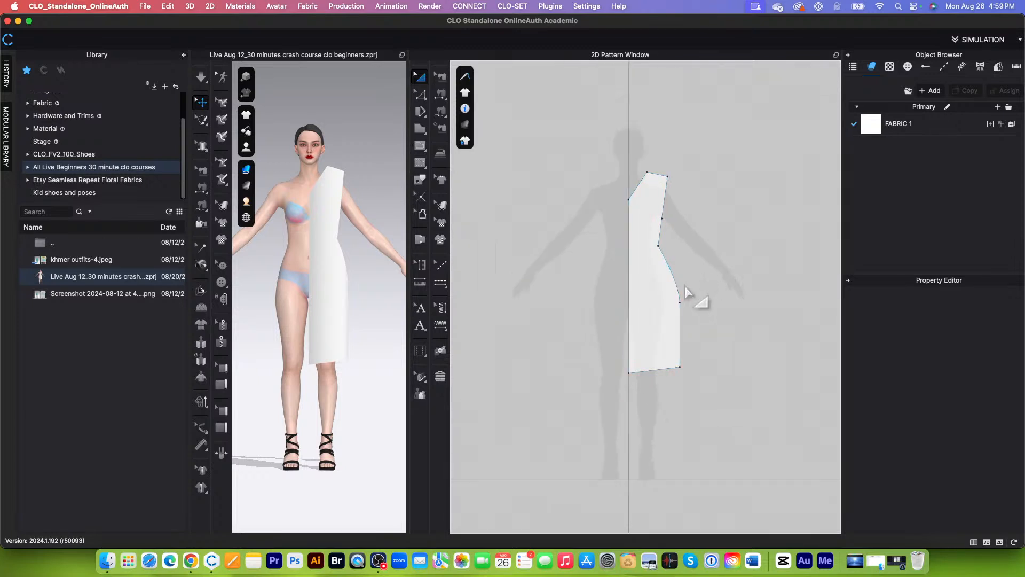
pyautogui.scroll(-1, 785, 291)
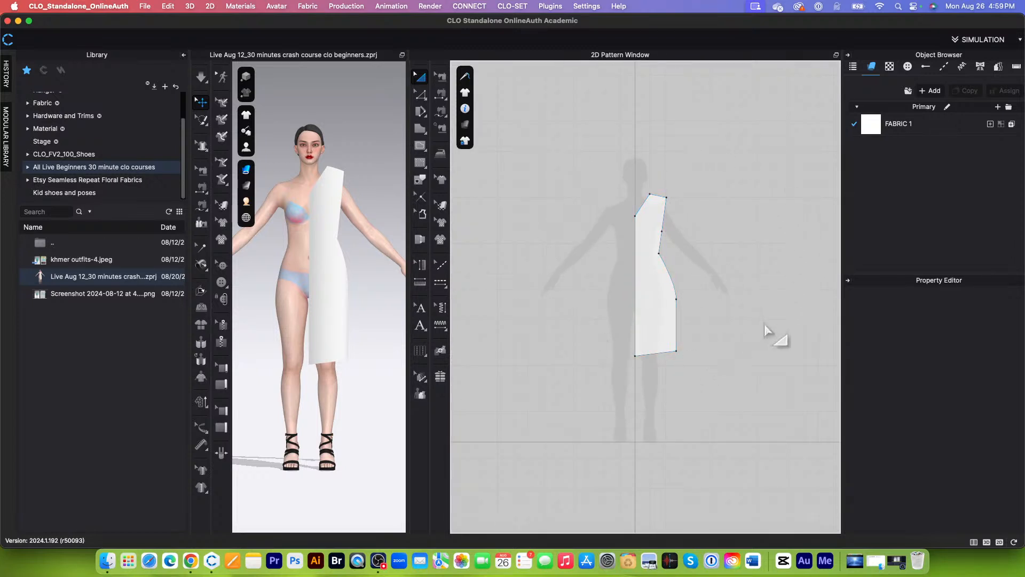
pyautogui.scroll(2, 773, 338)
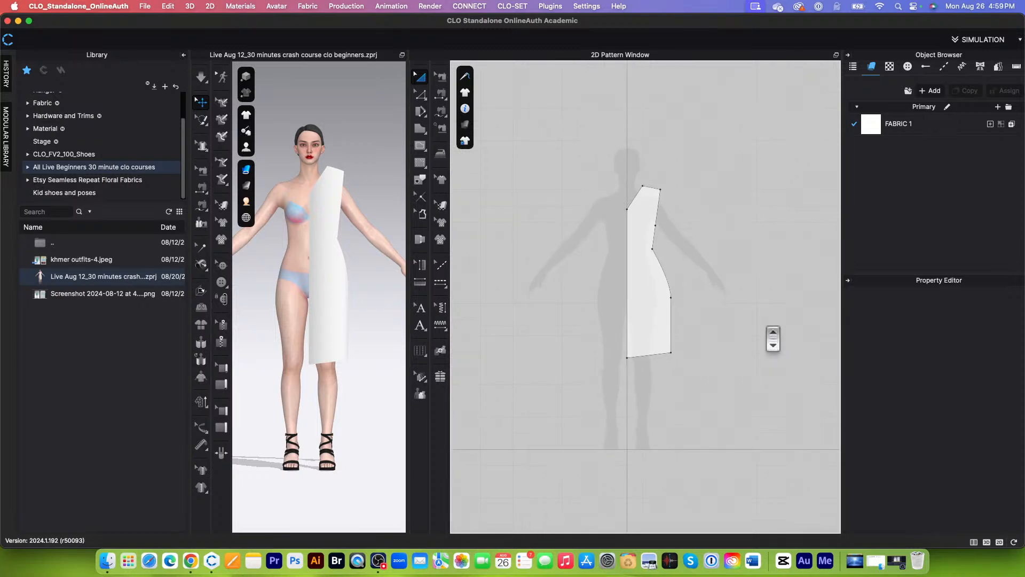
# Turn on Show Ruler in the 2D Pattern Window and place a vertical guideline along the dress pattern's center front edge
pyautogui.click(465, 109)
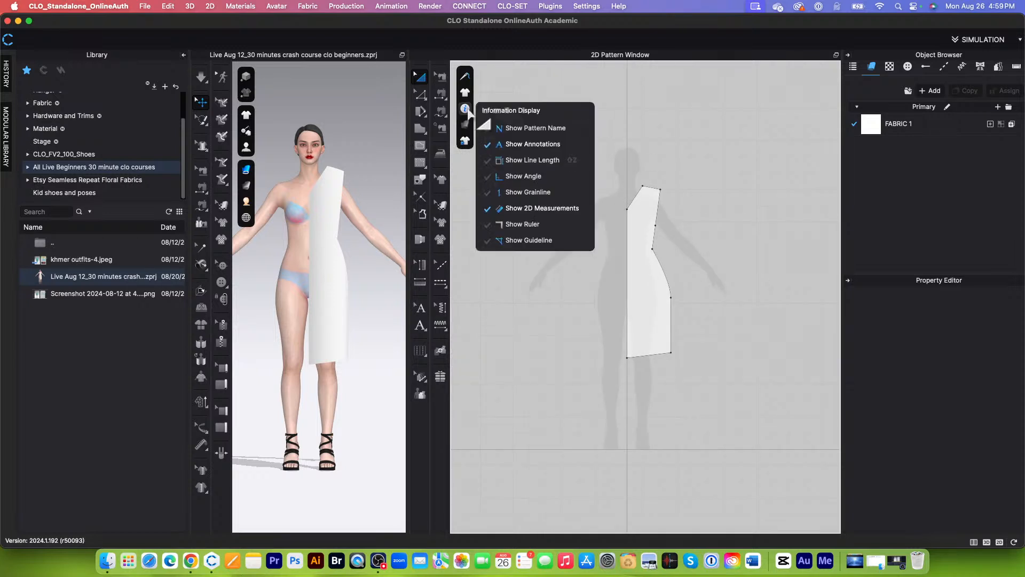
pyautogui.click(543, 224)
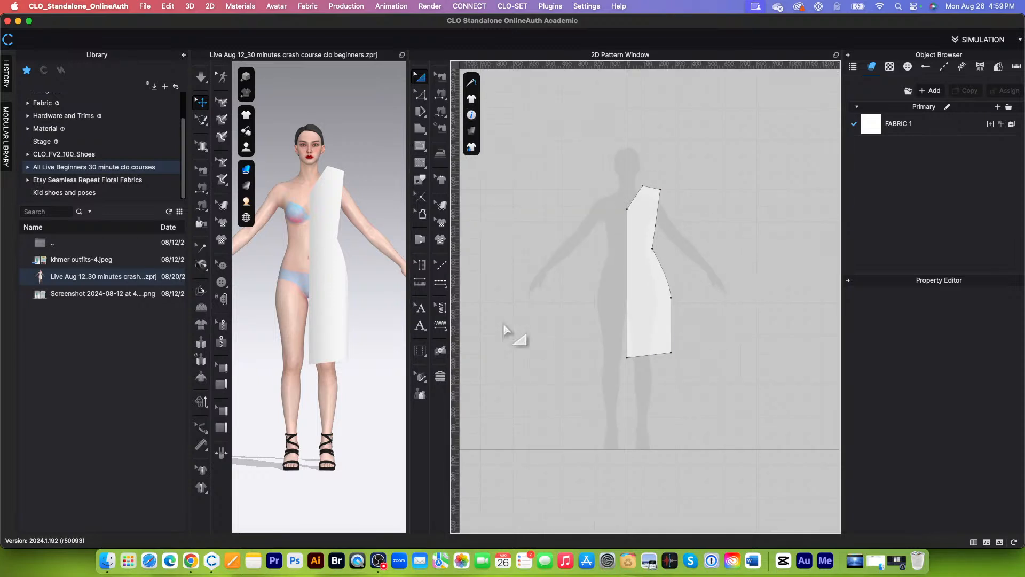
pyautogui.moveTo(457, 297); pyautogui.dragTo(627, 300)
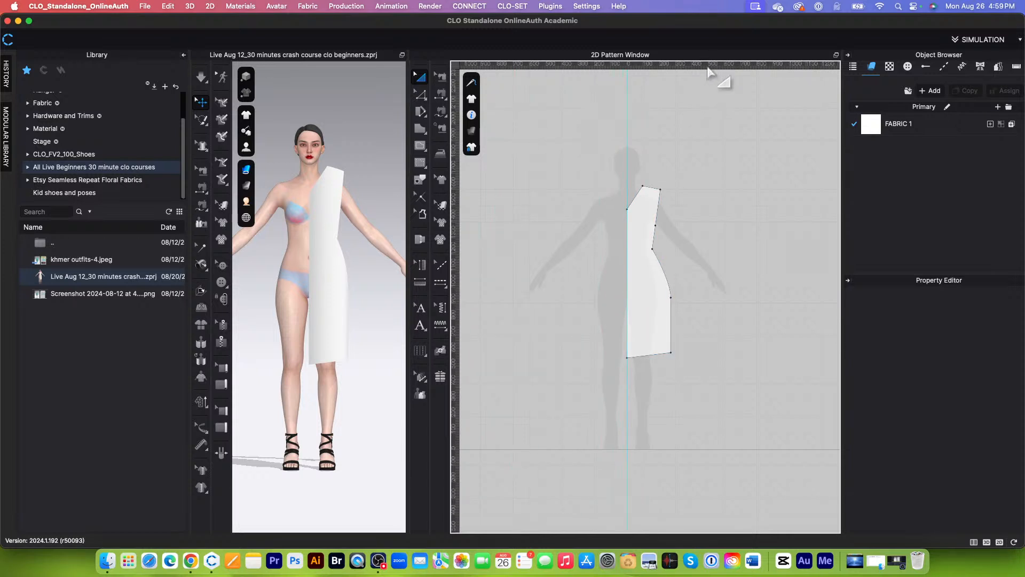
# Add horizontal guidelines through the dress pattern's underarm and waist points in the 2D Pattern Window
pyautogui.moveTo(709, 71); pyautogui.dragTo(709, 230)
pyautogui.scroll(5, 653, 249)
pyautogui.scroll(5, 660, 120)
pyautogui.scroll(-4, 666, 125)
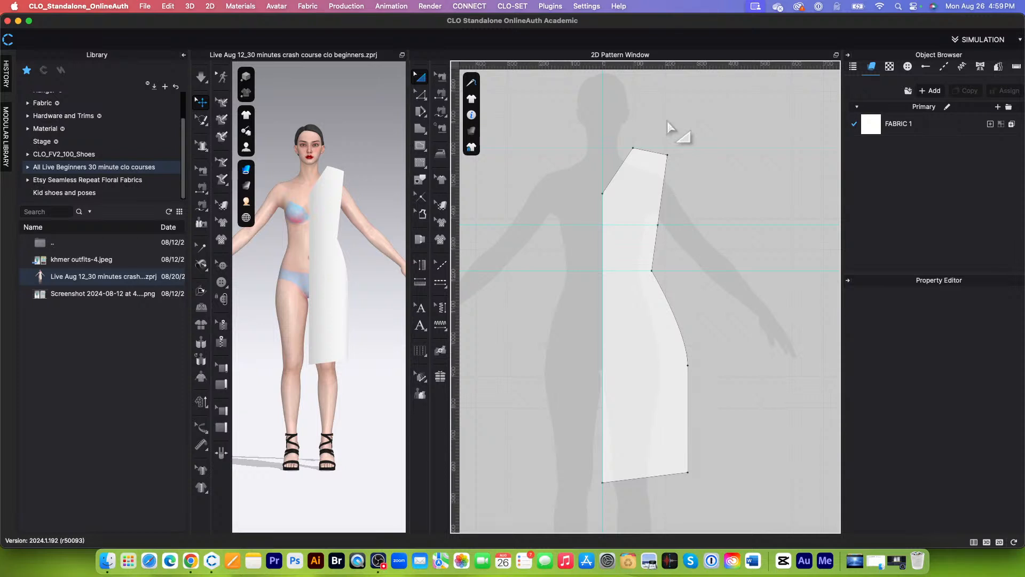
# Delete all guidelines from the 2D Pattern Window
pyautogui.rightClick(679, 226)
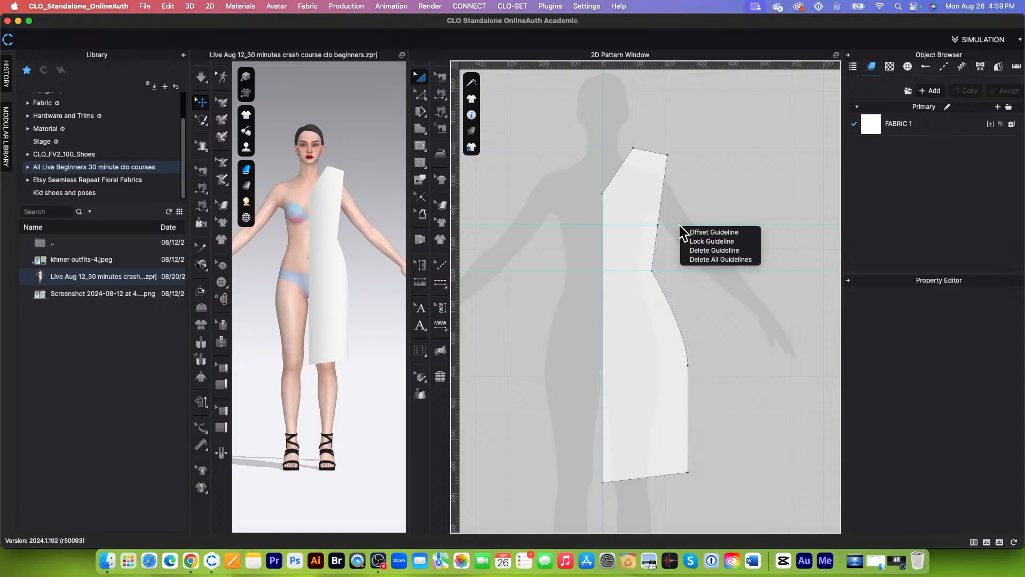
pyautogui.click(723, 258)
pyautogui.scroll(-2, 588, 248)
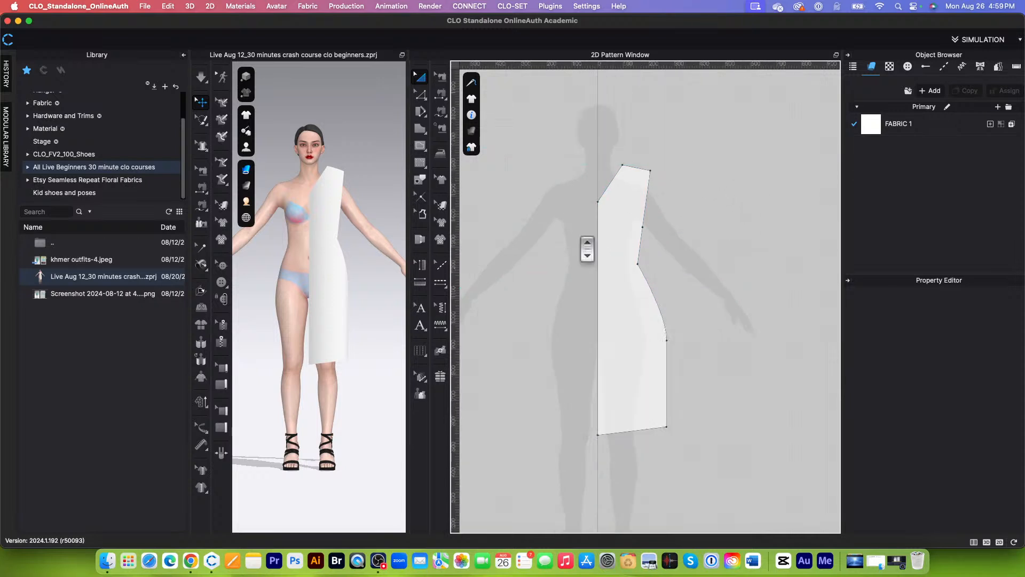
pyautogui.scroll(-1, 588, 248)
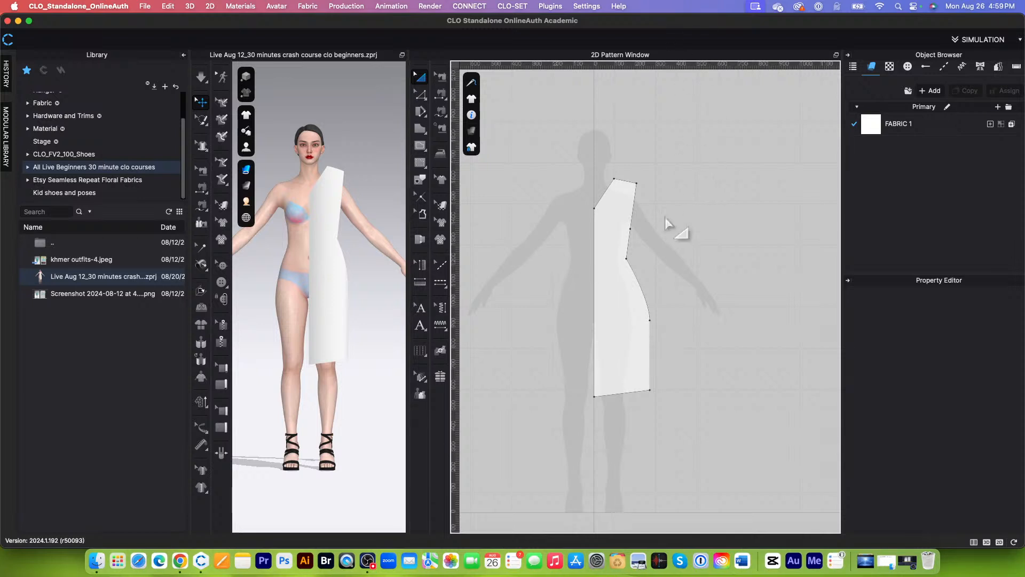
# Select the half dress pattern's shoulder line with the Edit Pattern tool
pyautogui.click(609, 209)
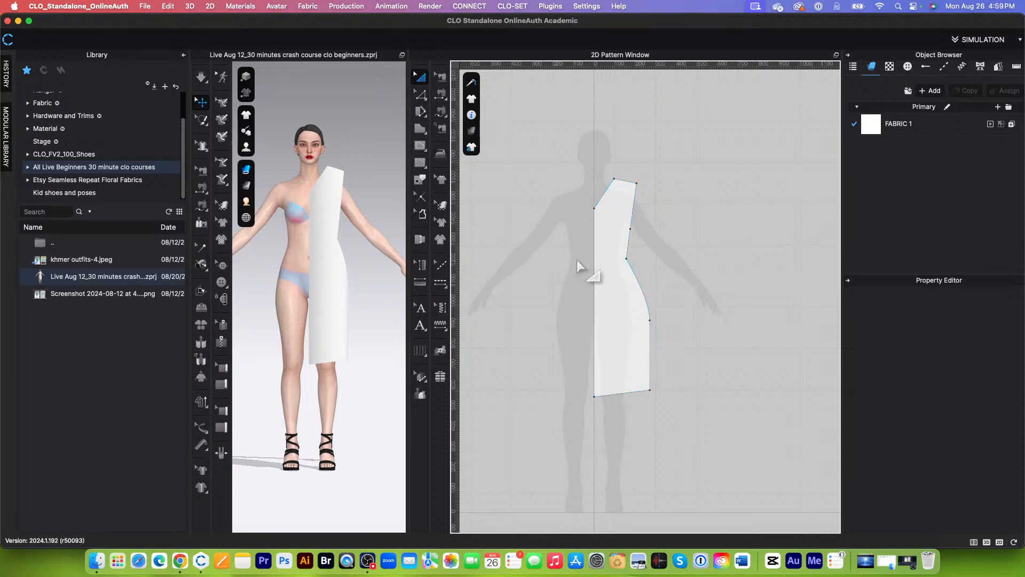
pyautogui.click(422, 97)
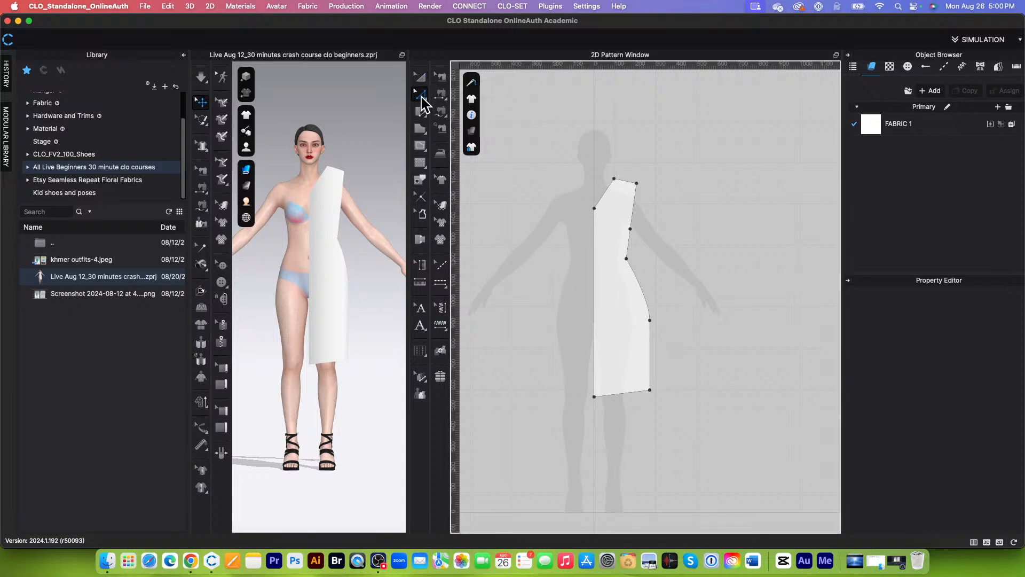
pyautogui.click(630, 182)
pyautogui.scroll(5, 629, 182)
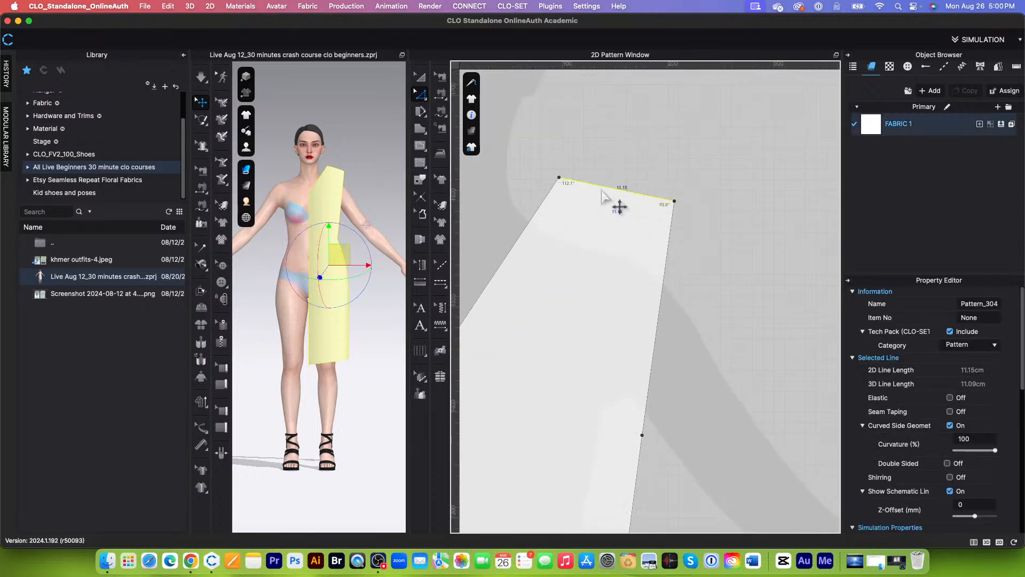
pyautogui.scroll(3, 613, 193)
pyautogui.scroll(-5, 656, 197)
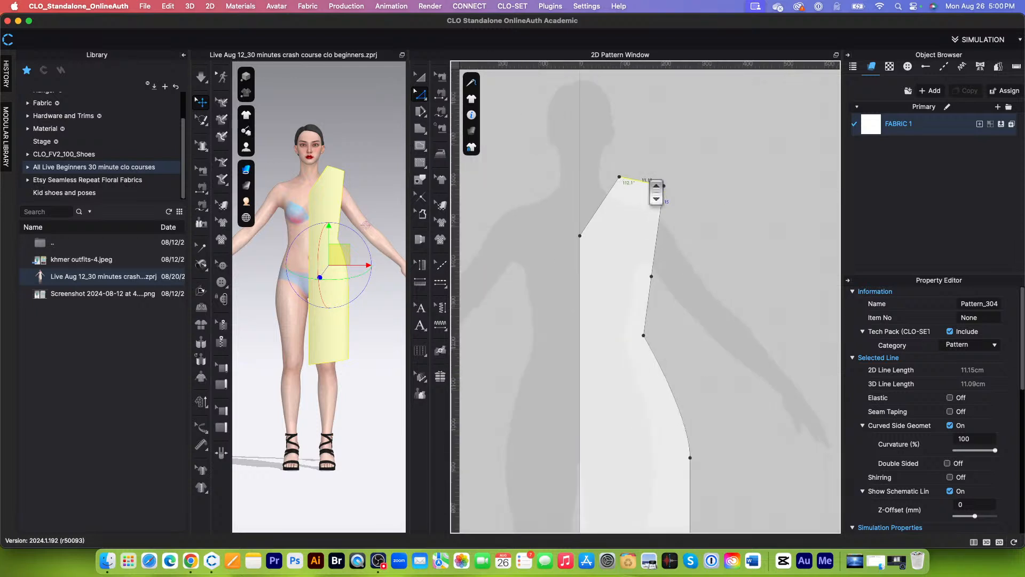
# Examine the half dress pattern and its shoulder line against the avatar silhouette and rulers at different magnifications
pyautogui.scroll(-4, 640, 235)
pyautogui.scroll(3, 649, 280)
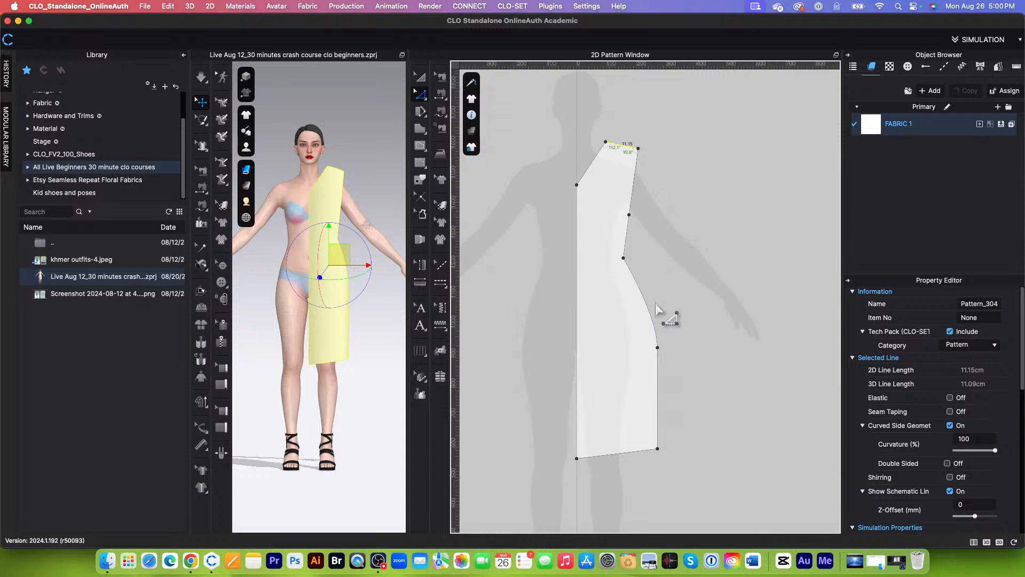
pyautogui.scroll(-3, 656, 310)
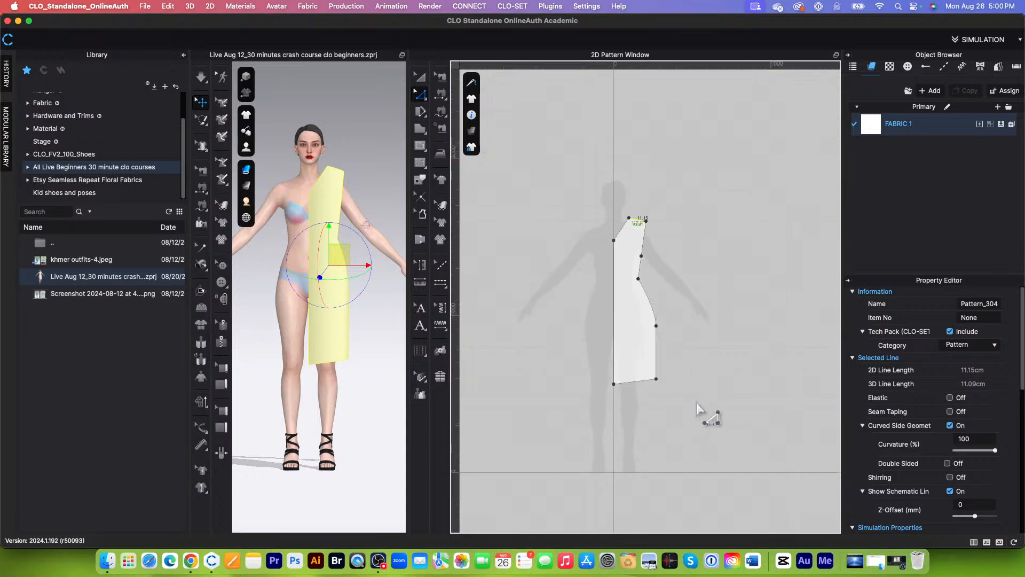
pyautogui.scroll(4, 700, 412)
pyautogui.scroll(-2, 700, 413)
pyautogui.scroll(2, 682, 194)
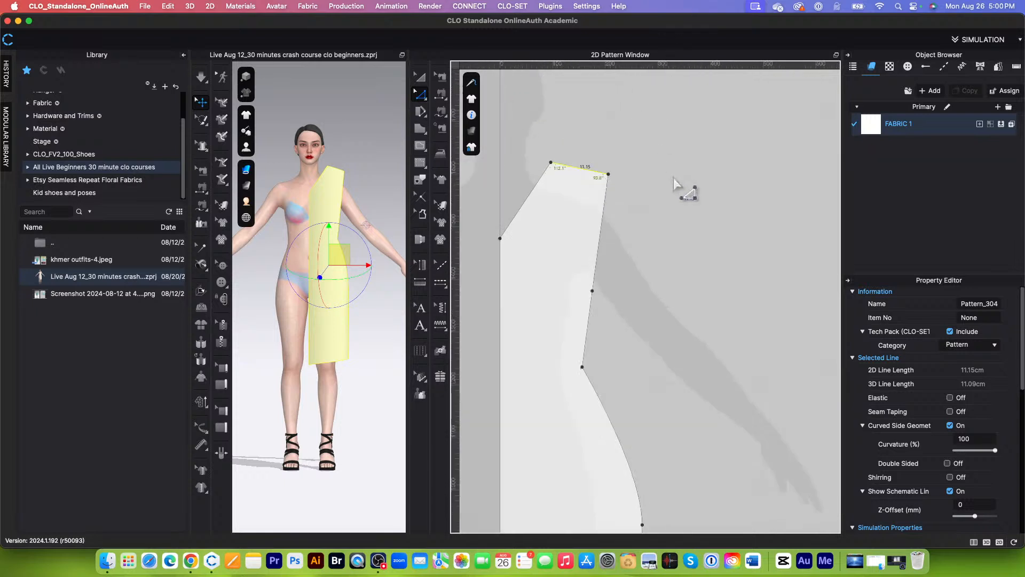
pyautogui.scroll(-3, 687, 197)
pyautogui.scroll(-2, 683, 326)
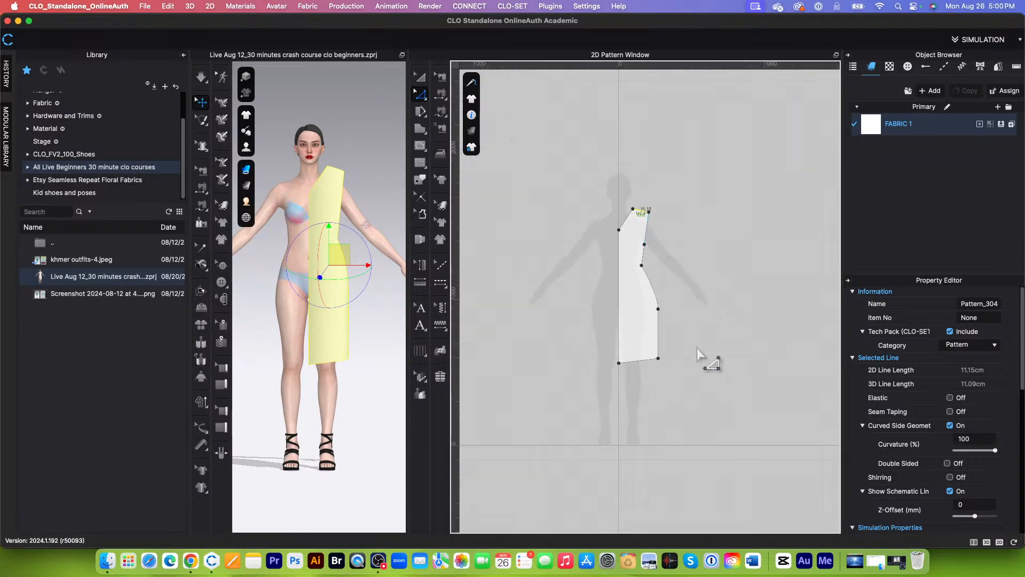
pyautogui.scroll(3, 695, 344)
pyautogui.scroll(-2, 697, 346)
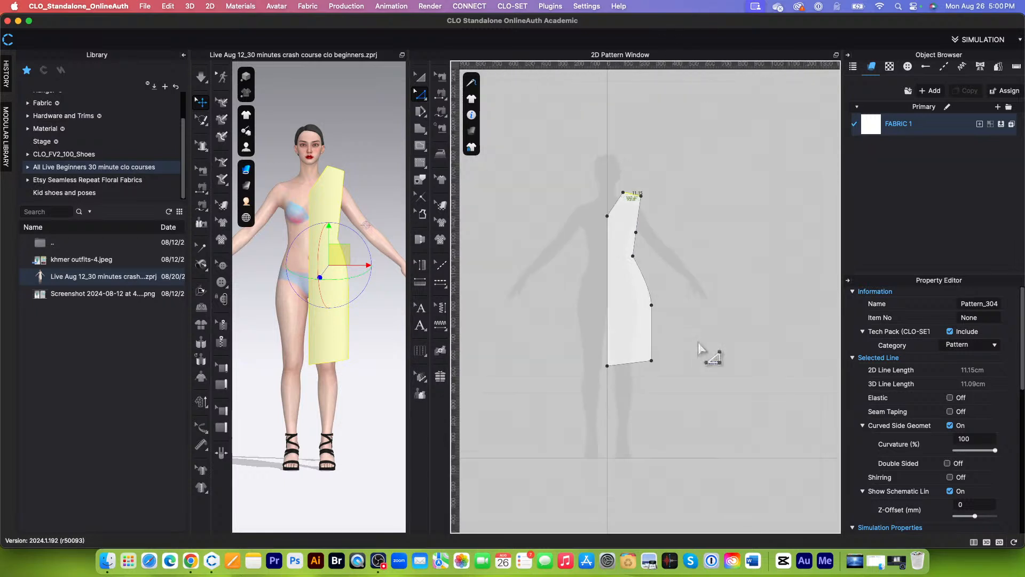
pyautogui.scroll(3, 709, 350)
pyautogui.scroll(-4, 646, 298)
pyautogui.scroll(2, 604, 176)
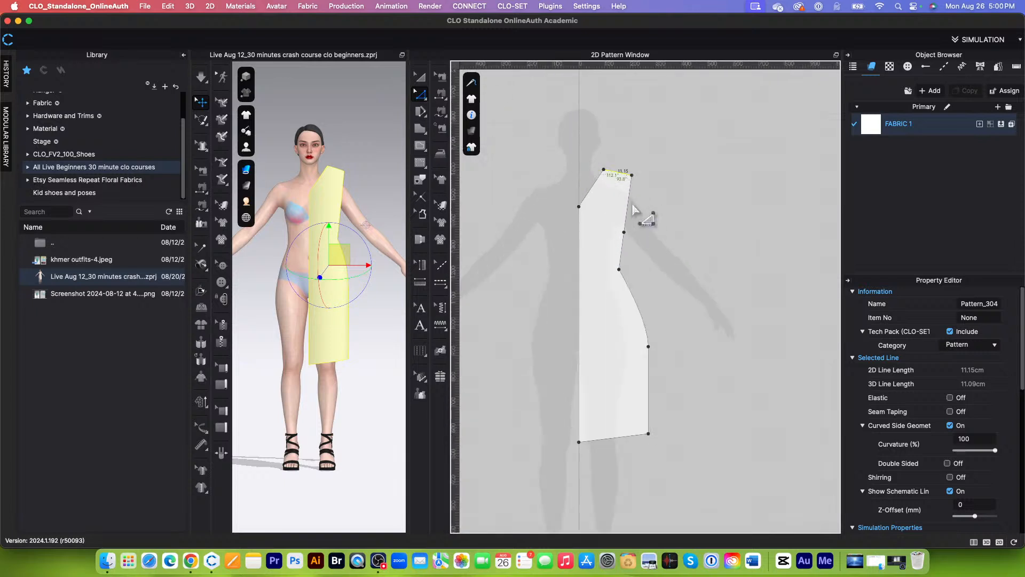
pyautogui.scroll(3, 628, 176)
pyautogui.scroll(-3, 624, 184)
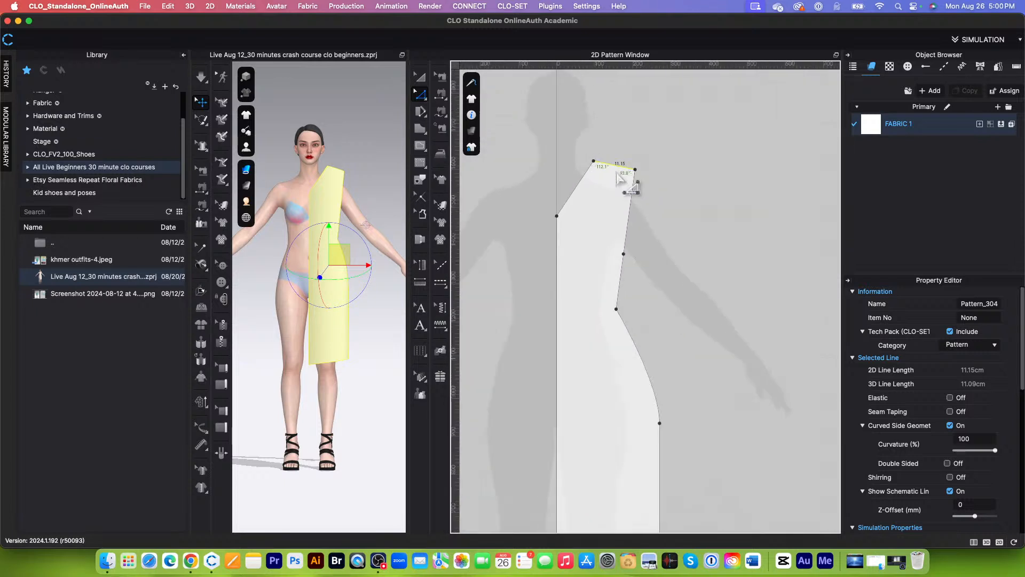
pyautogui.scroll(-1, 630, 185)
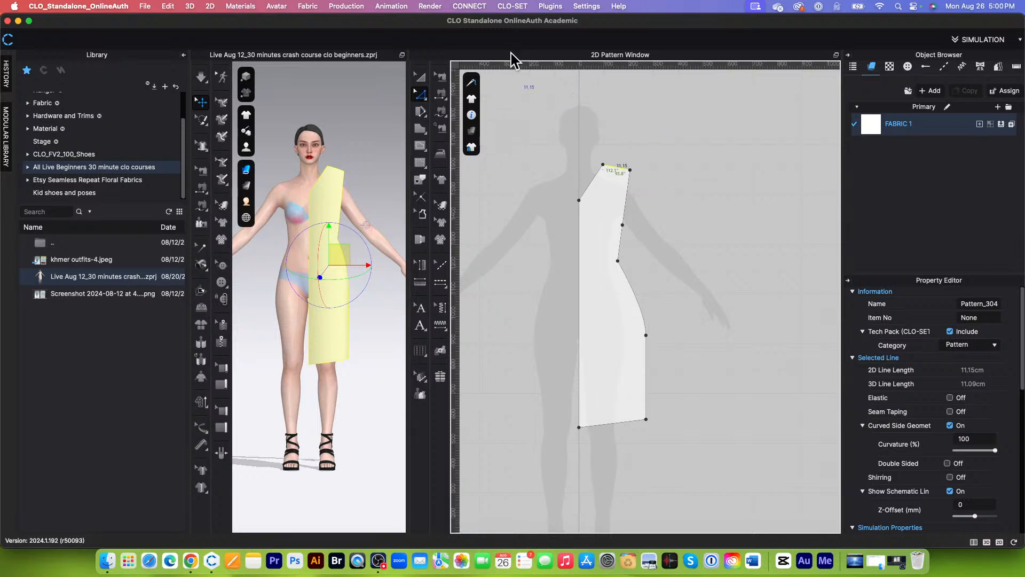
# Review the Pattern Lock options for outlines, internal lines, baselines and guidelines
pyautogui.click(472, 148)
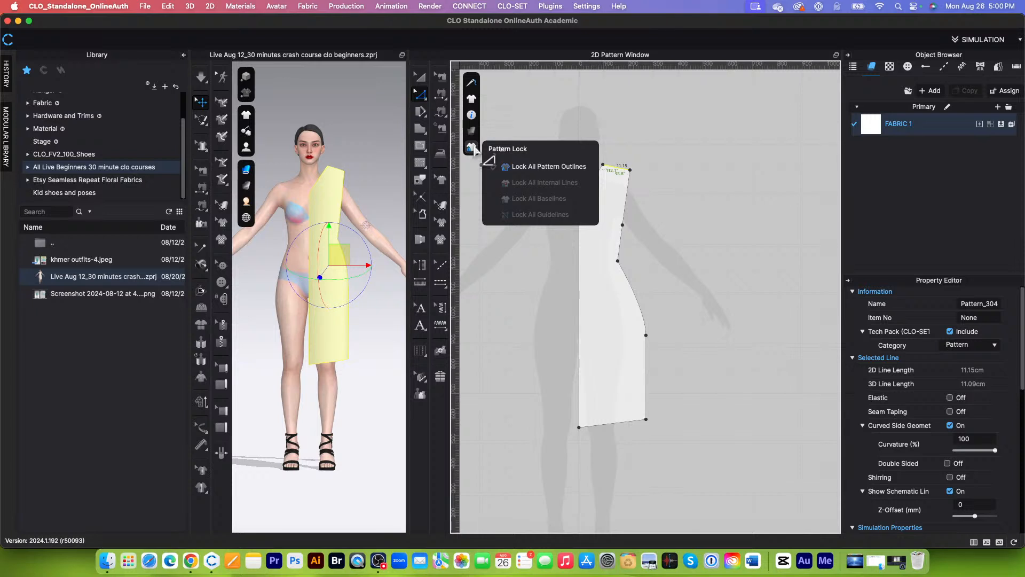
pyautogui.click(475, 145)
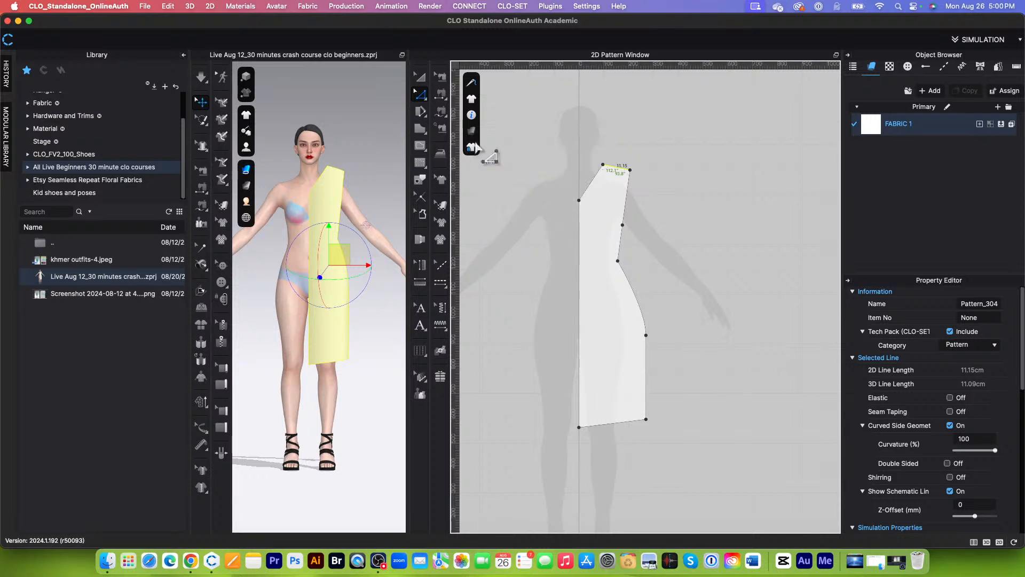
pyautogui.click(472, 135)
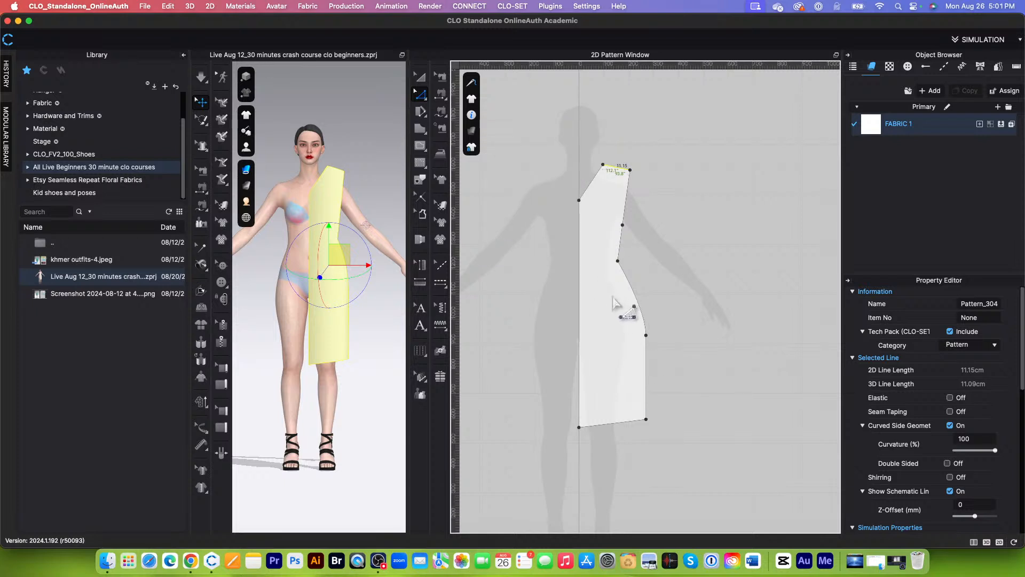
# Deselect the shoulder line, set the 2D garment rendering style to Transparent Surface and inspect the avatar silhouette through the pattern
pyautogui.press('Escape')
pyautogui.click(471, 130)
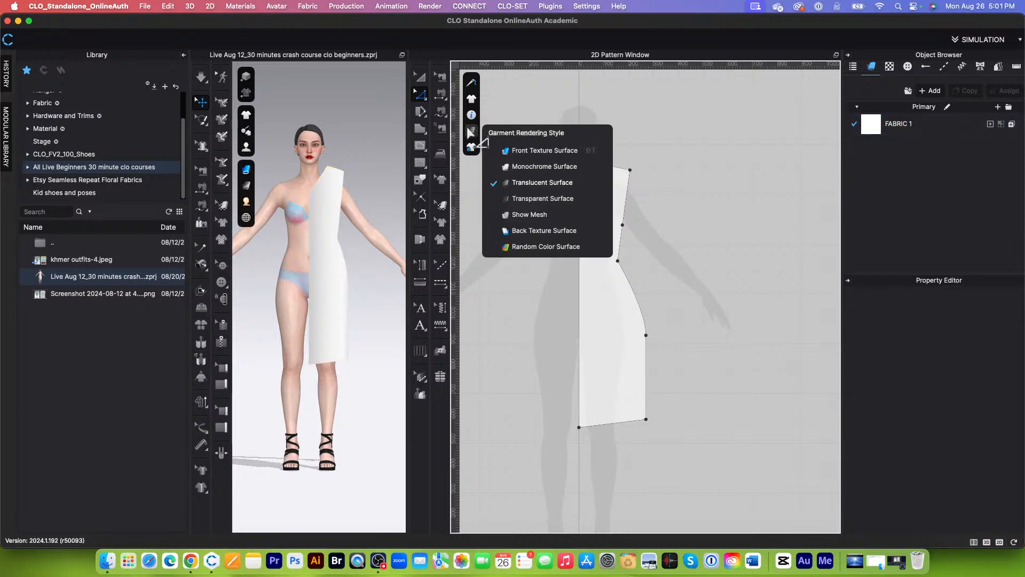
pyautogui.click(542, 199)
pyautogui.scroll(-3, 624, 328)
pyautogui.scroll(3, 627, 361)
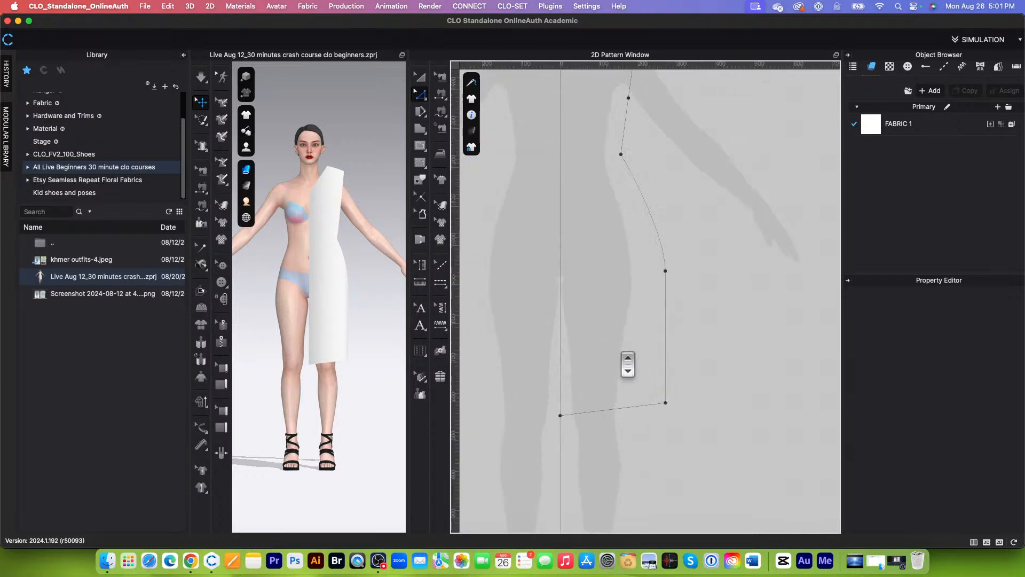
pyautogui.scroll(-3, 629, 392)
pyautogui.scroll(5, 599, 209)
pyautogui.scroll(-3, 610, 184)
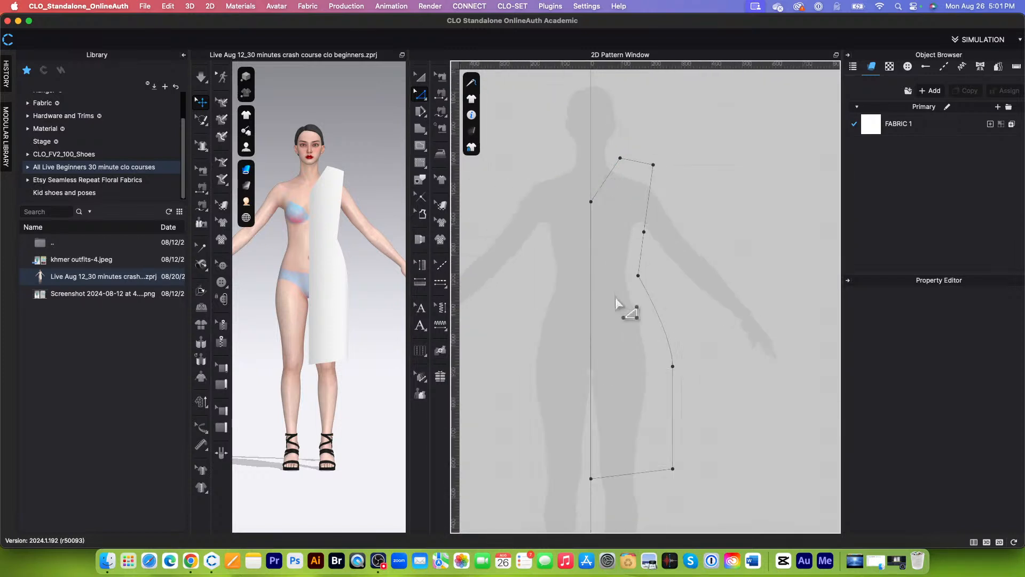
pyautogui.scroll(-3, 639, 361)
pyautogui.scroll(2, 643, 478)
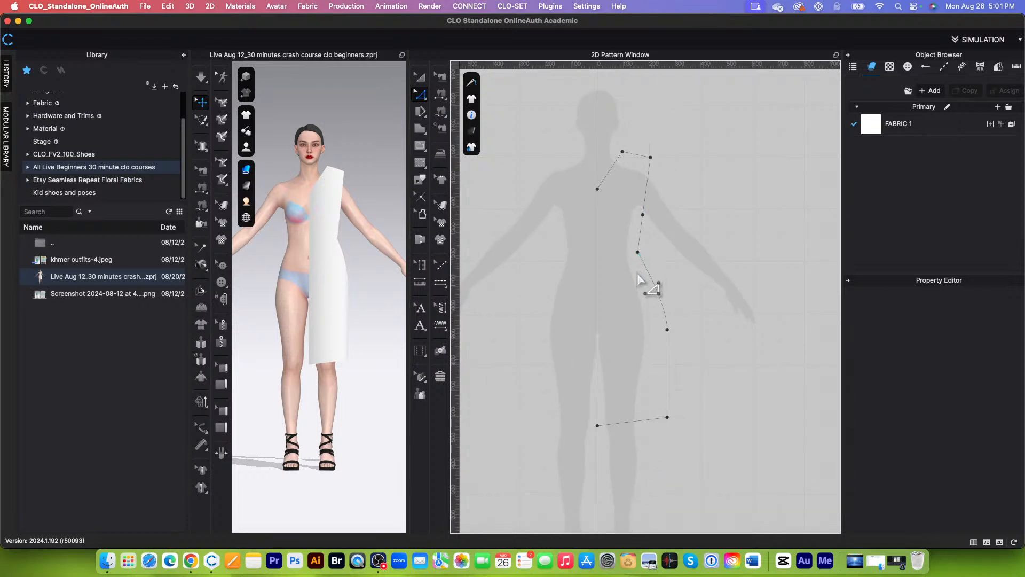
pyautogui.scroll(-2, 626, 303)
pyautogui.scroll(2, 631, 342)
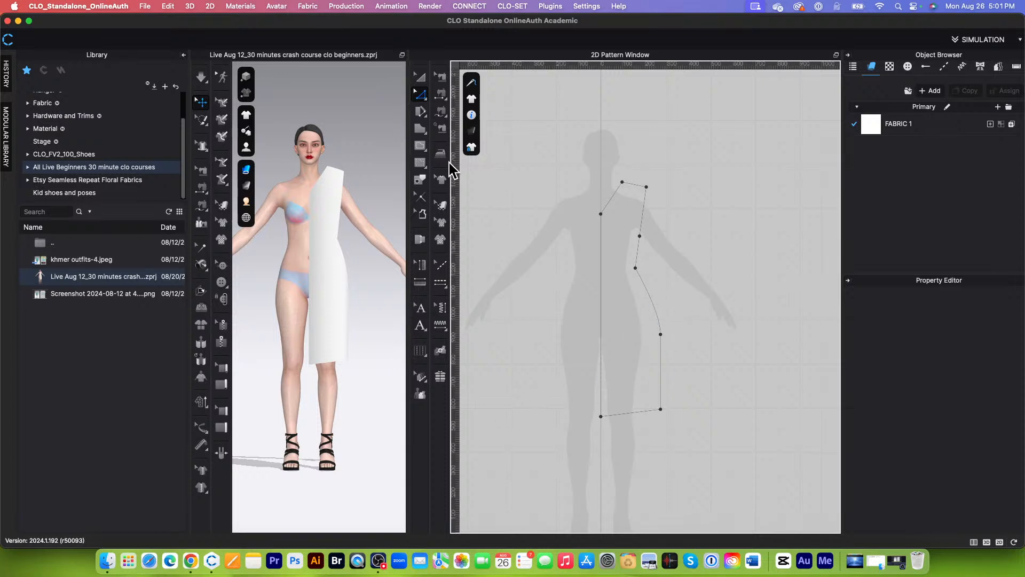
# Set the 2D garment rendering style to Front Texture Surface and view the dress pattern over the avatar silhouette
pyautogui.moveTo(477, 133)
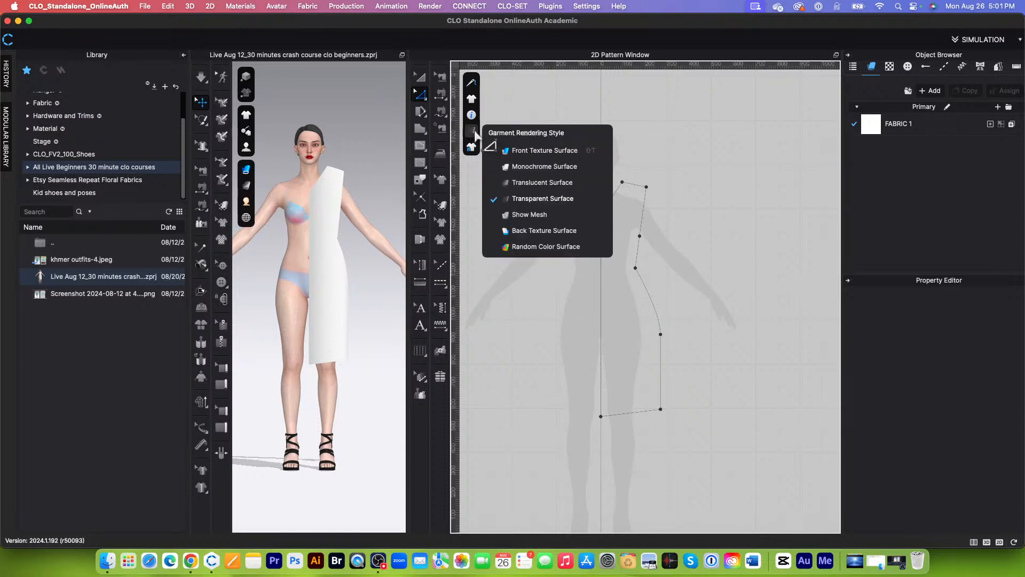
pyautogui.click(534, 152)
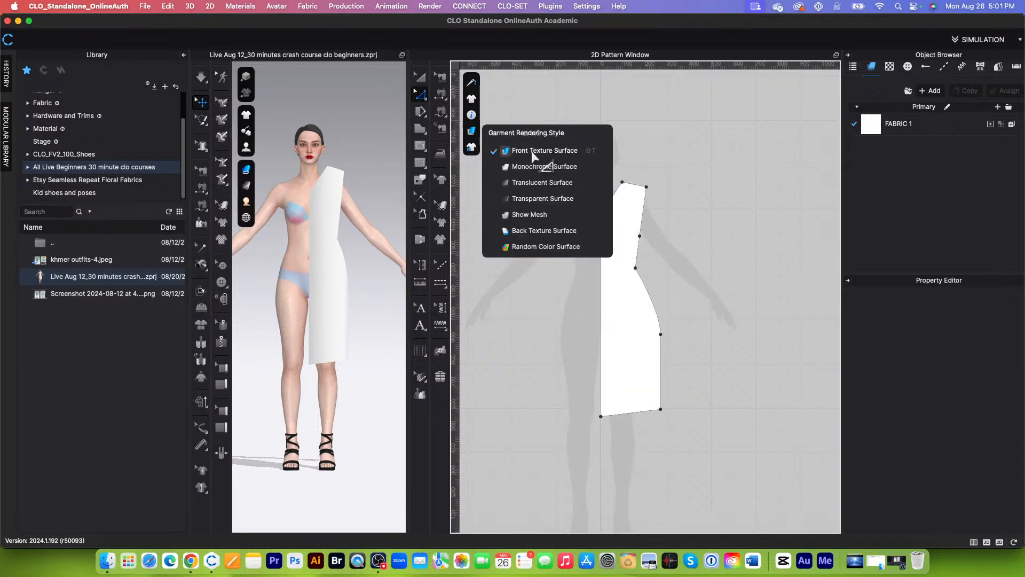
pyautogui.scroll(4, 628, 331)
pyautogui.scroll(-3, 632, 331)
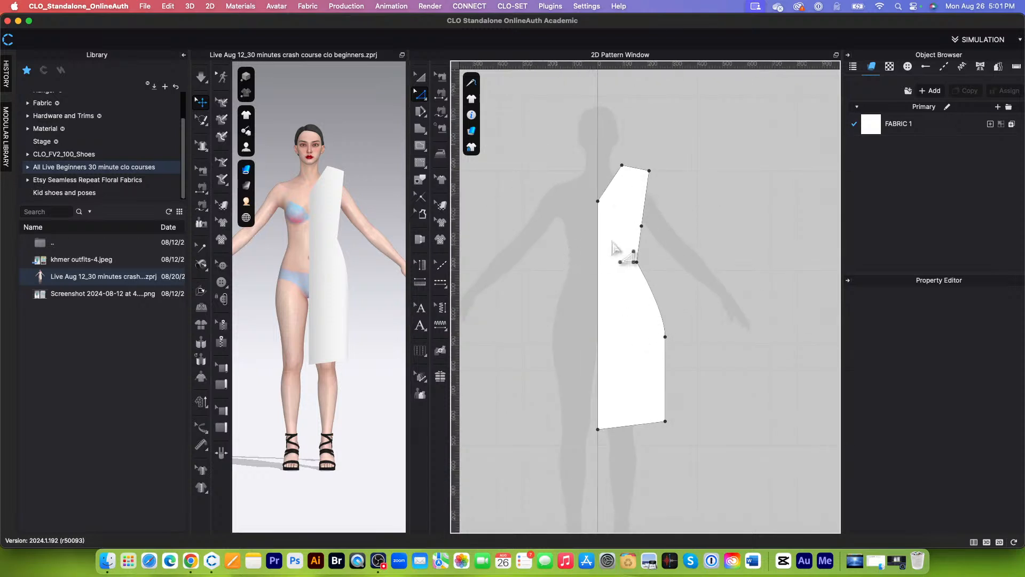
pyautogui.scroll(-3, 627, 261)
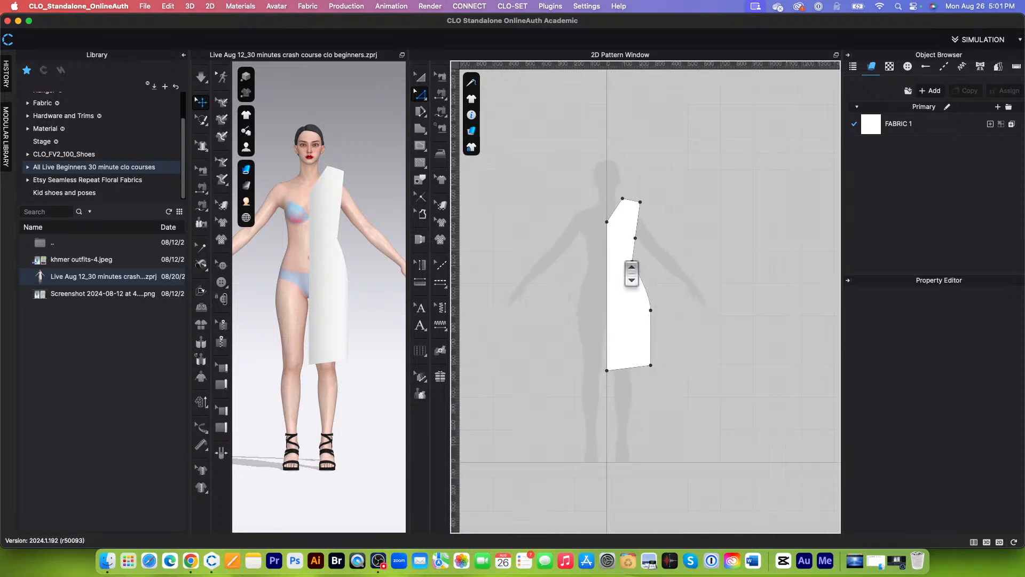
pyautogui.scroll(-1, 374, 328)
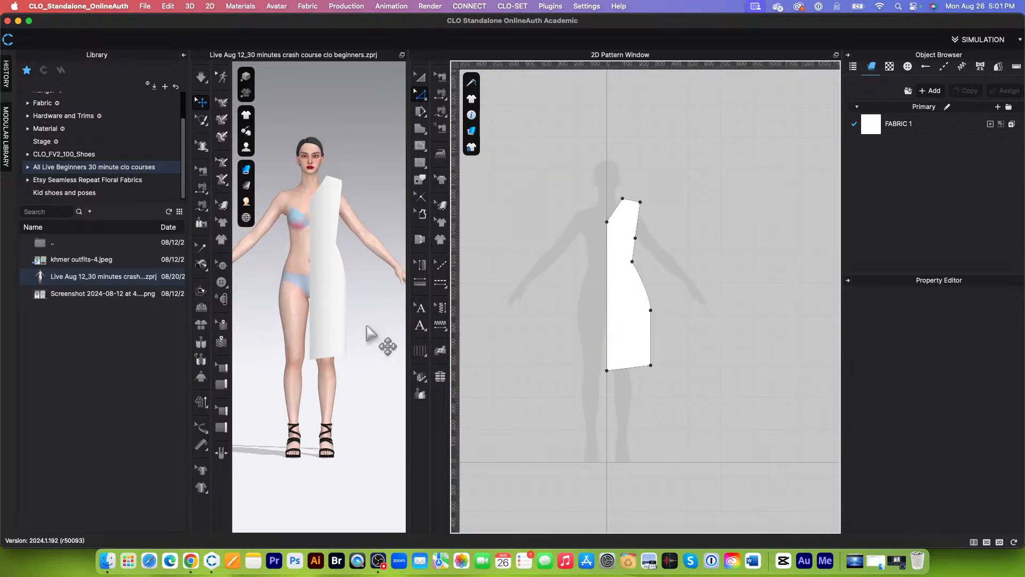
# Widen the 3D garment window and view the avatar and half dress pattern from behind
pyautogui.moveTo(373, 328); pyautogui.dragTo(261, 339, button='right')
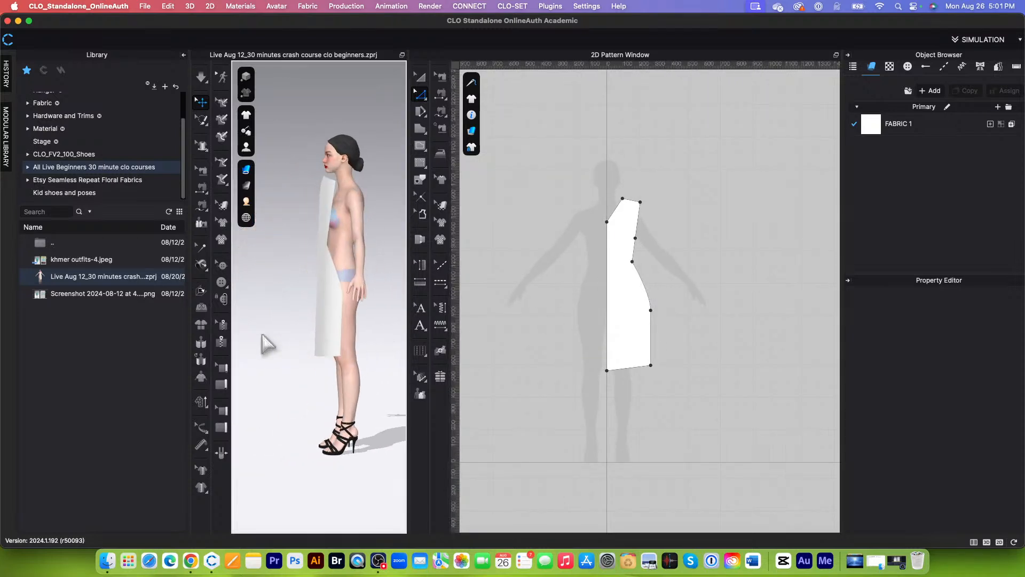
pyautogui.moveTo(378, 361); pyautogui.dragTo(334, 355, button='right')
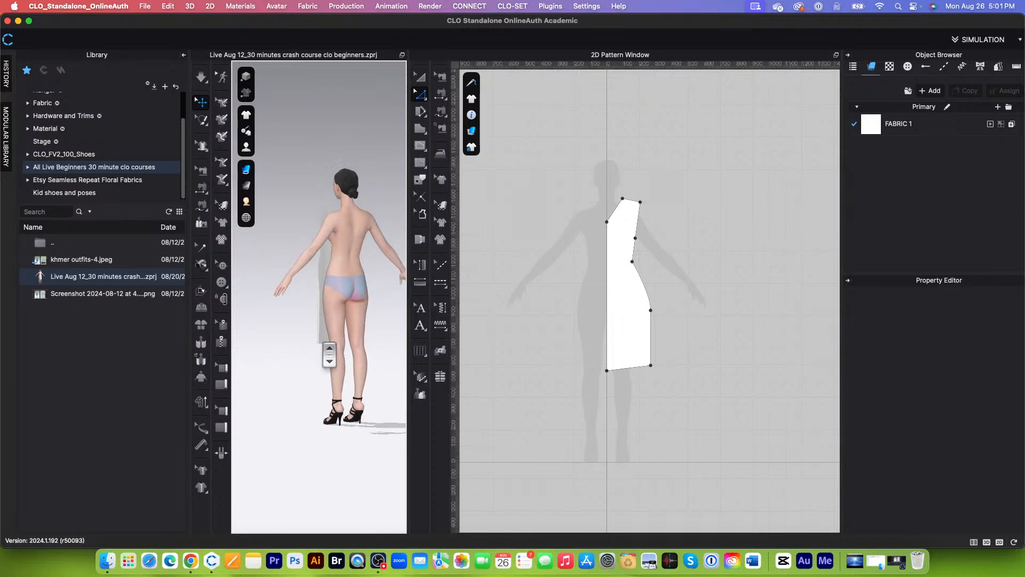
pyautogui.moveTo(407, 339); pyautogui.dragTo(575, 329)
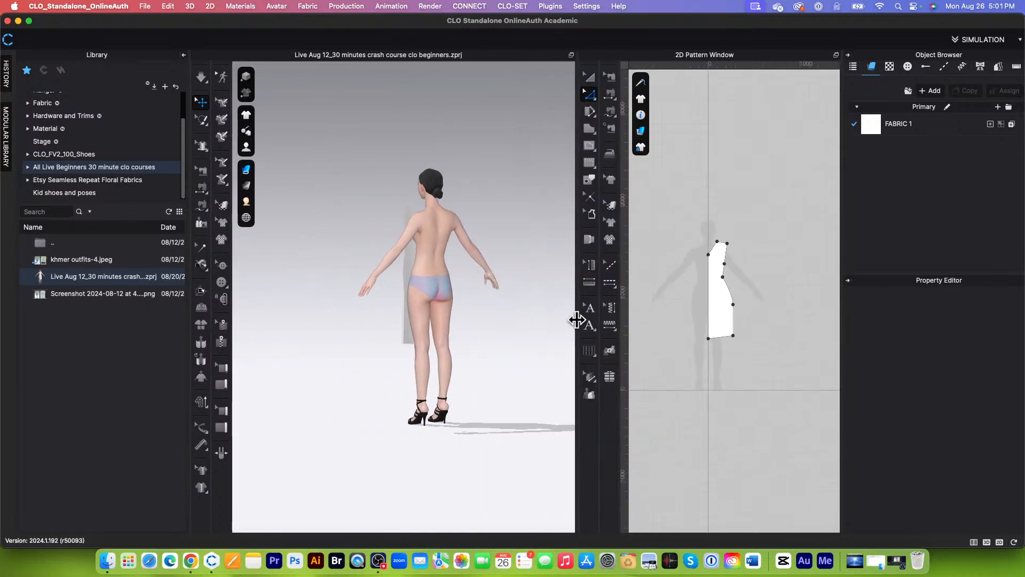
pyautogui.moveTo(493, 339); pyautogui.dragTo(456, 341, button='right')
pyautogui.scroll(4, 456, 341)
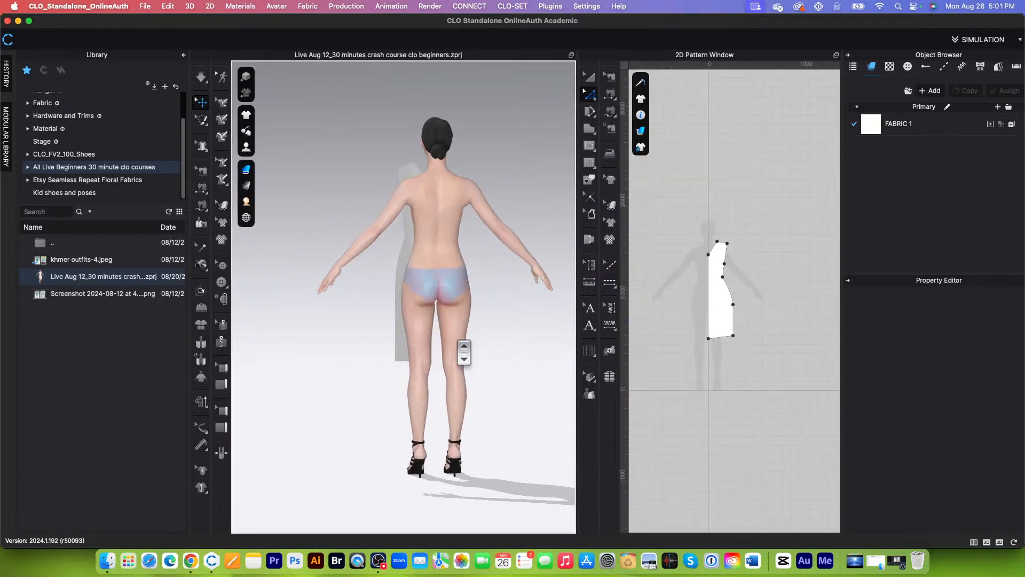
pyautogui.scroll(3, 462, 339)
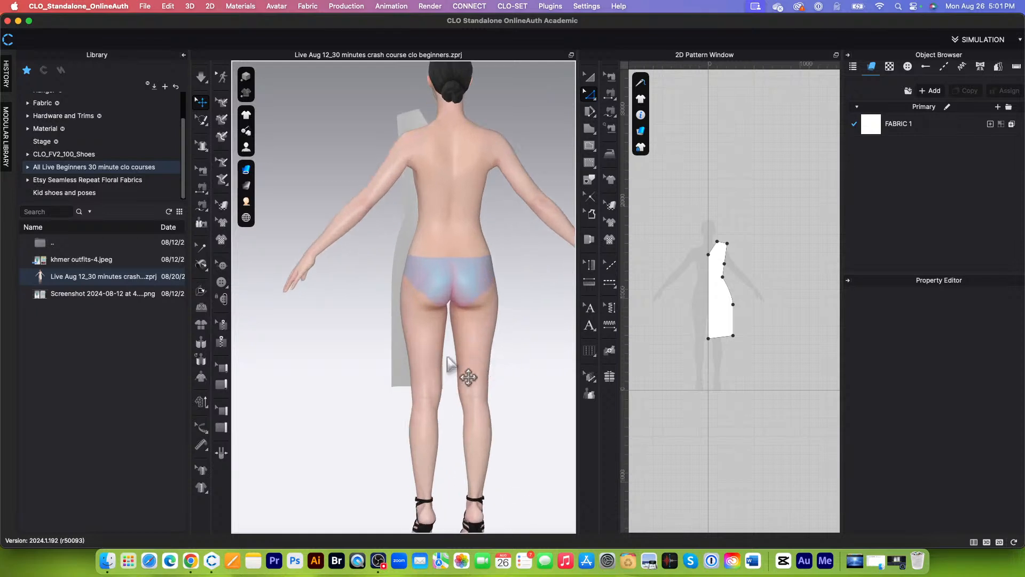
pyautogui.moveTo(507, 358)
pyautogui.mouseDown(button='right')
pyautogui.moveTo(489, 359)
pyautogui.moveTo(502, 357)
pyautogui.mouseUp(button='right')
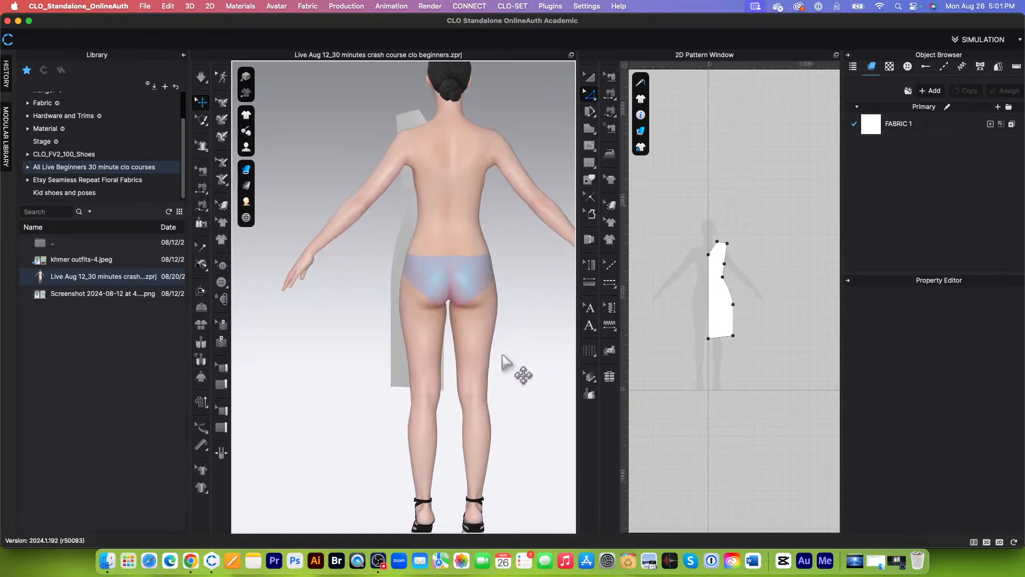
# View the avatar and half dress pattern from the front, then widen the 2D pattern window and centre the pattern in it
pyautogui.moveTo(364, 365); pyautogui.dragTo(482, 334, button='right')
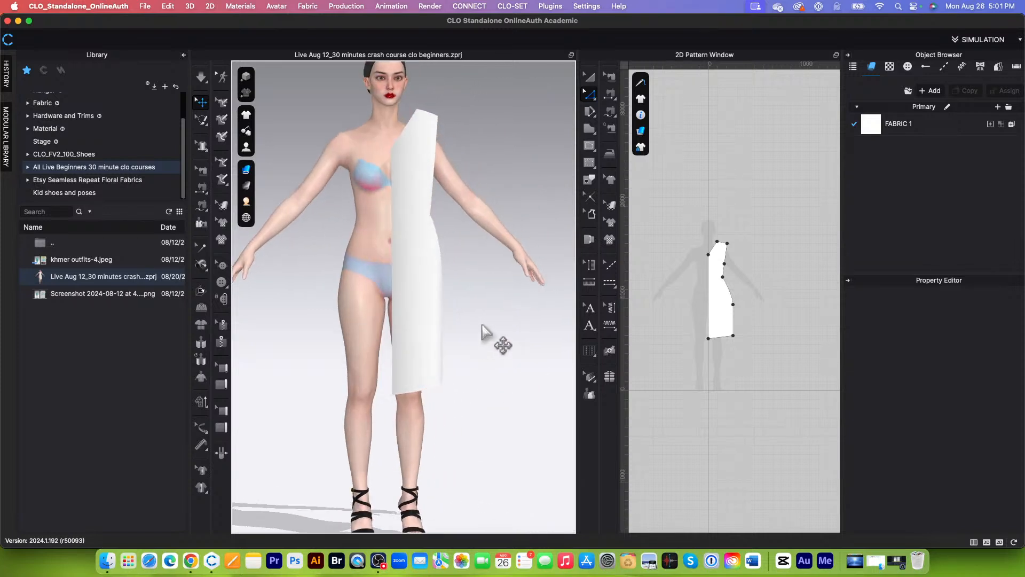
pyautogui.scroll(-2, 456, 421)
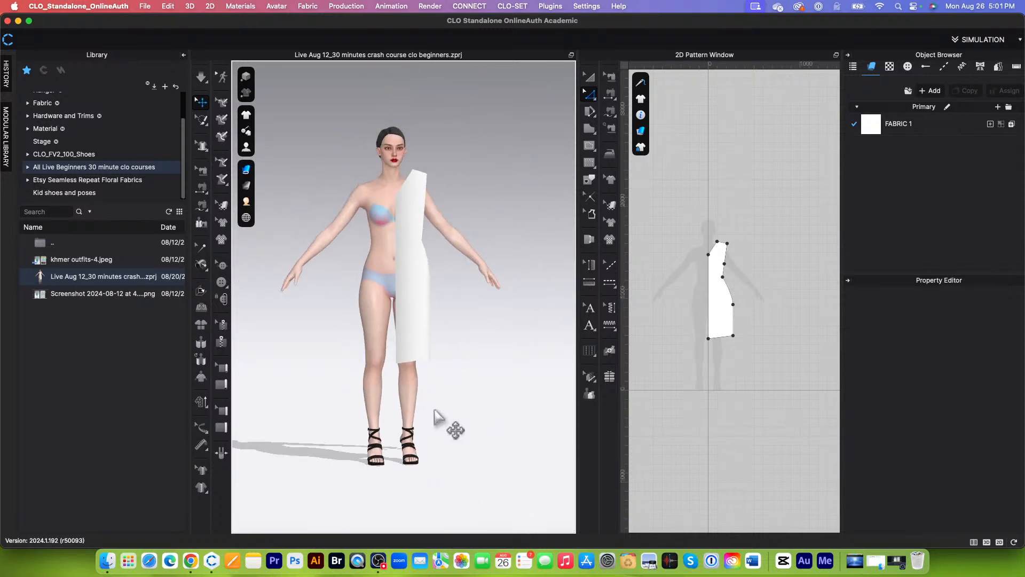
pyautogui.moveTo(437, 420); pyautogui.dragTo(449, 389, button='middle')
pyautogui.scroll(-2, 475, 375)
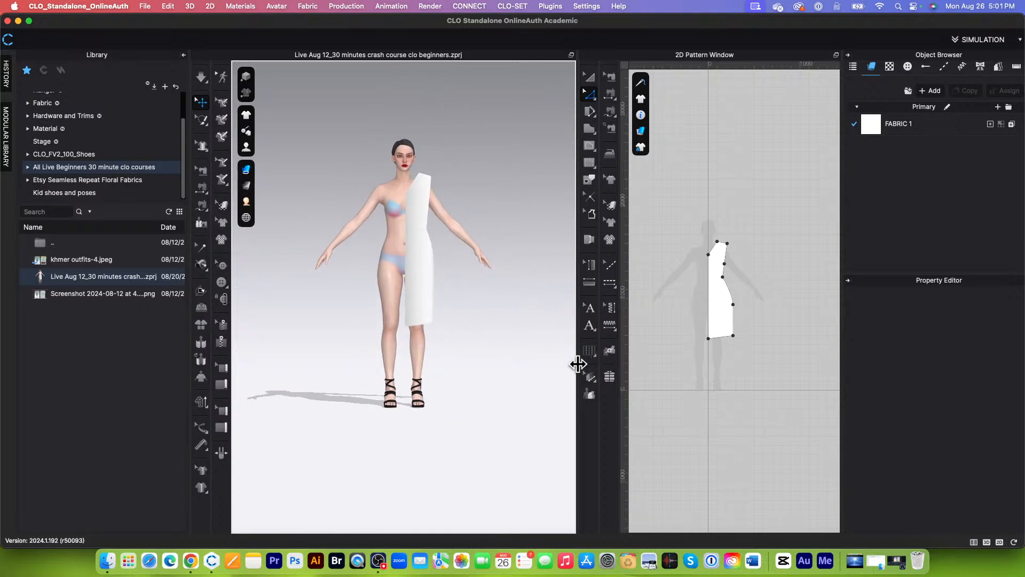
pyautogui.moveTo(574, 362); pyautogui.dragTo(509, 362)
pyautogui.scroll(4, 634, 322)
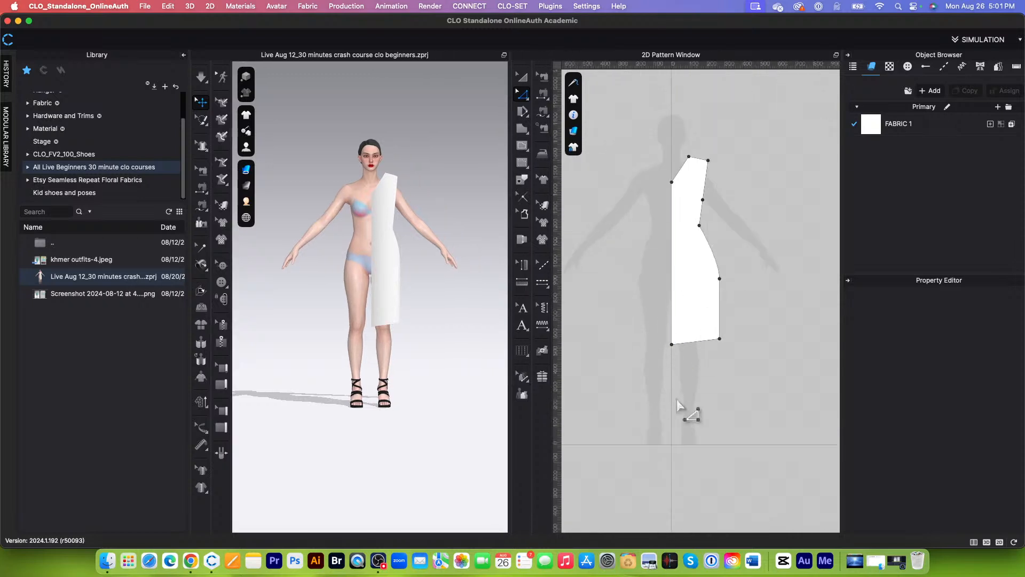
pyautogui.moveTo(709, 369); pyautogui.dragTo(694, 412, button='middle')
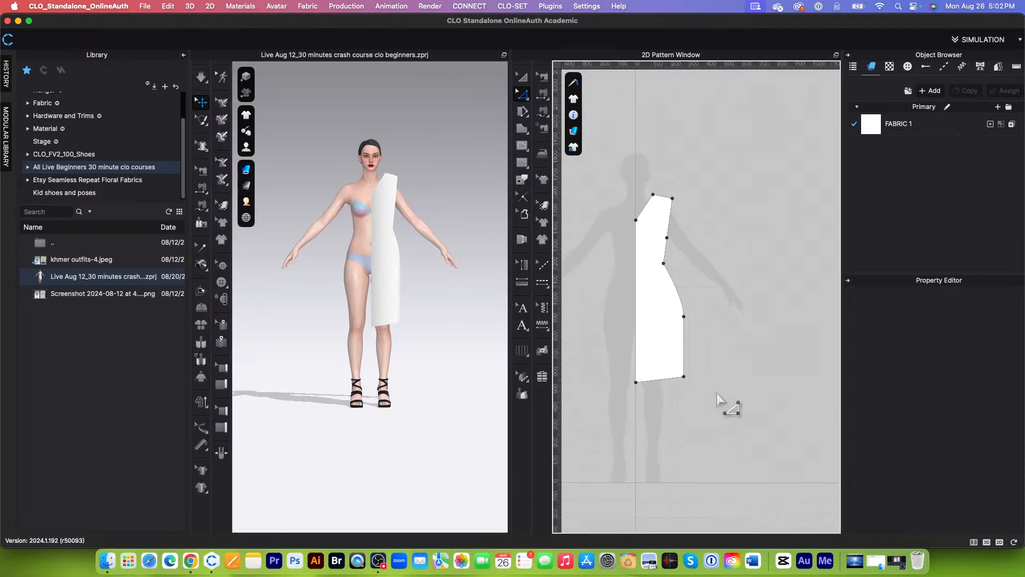
# Examine the half dress pattern against the avatar silhouette in the 2D window at several magnifications
pyautogui.scroll(-2, 694, 374)
pyautogui.scroll(3, 688, 411)
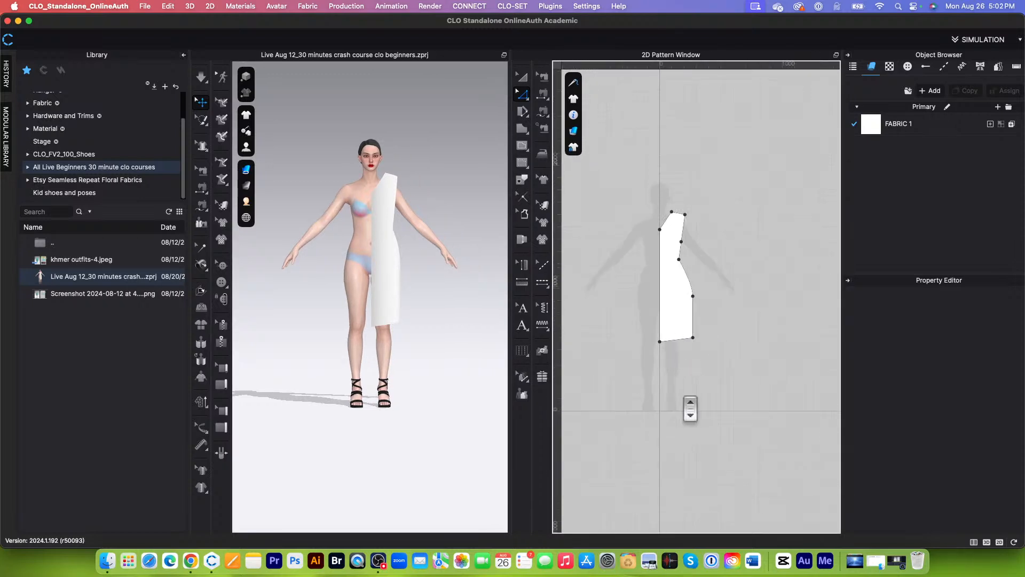
pyautogui.scroll(-3, 688, 407)
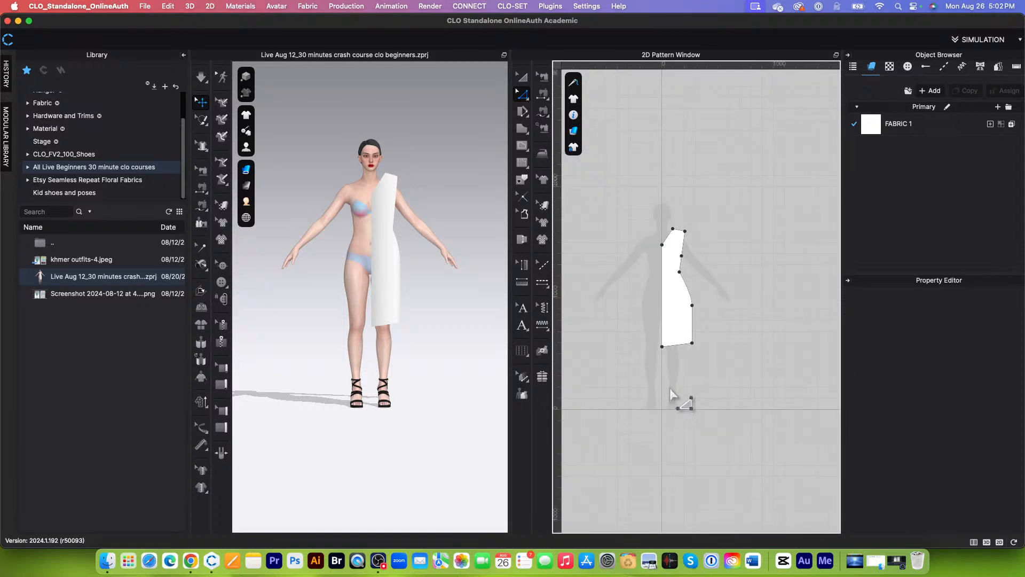
pyautogui.scroll(2, 677, 401)
pyautogui.scroll(1, 679, 401)
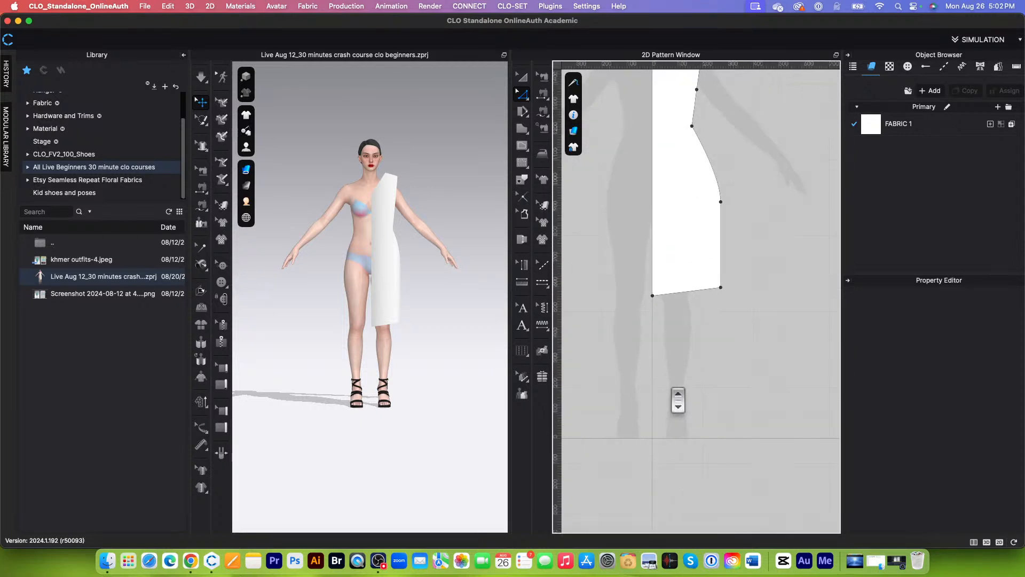
pyautogui.scroll(-3, 678, 401)
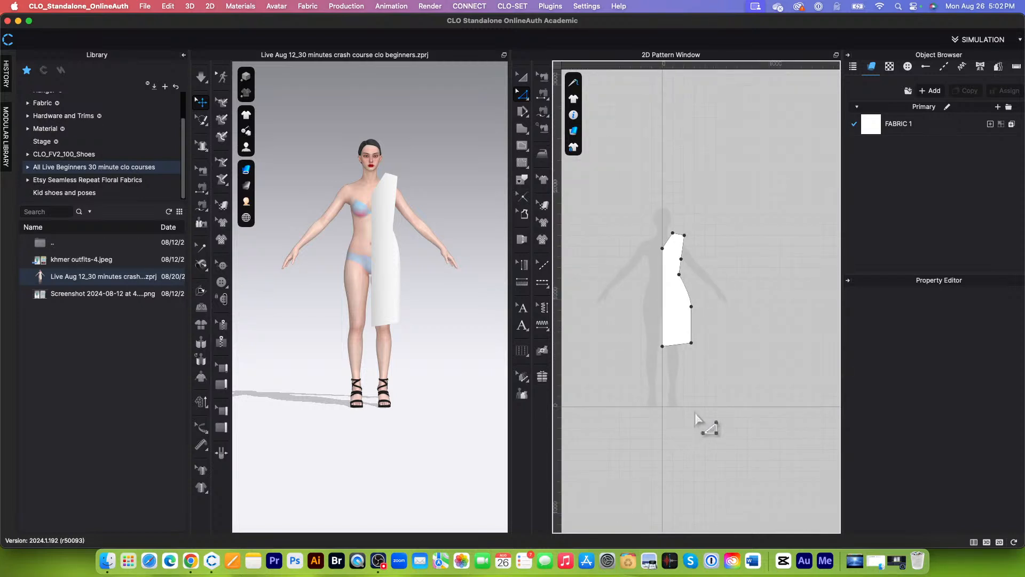
pyautogui.scroll(3, 697, 421)
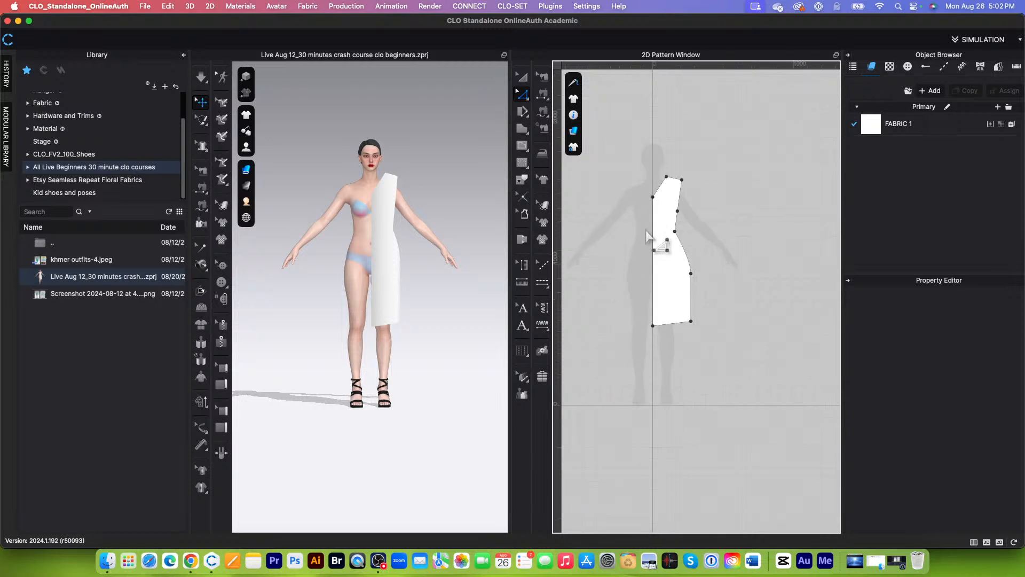
pyautogui.scroll(1, 640, 202)
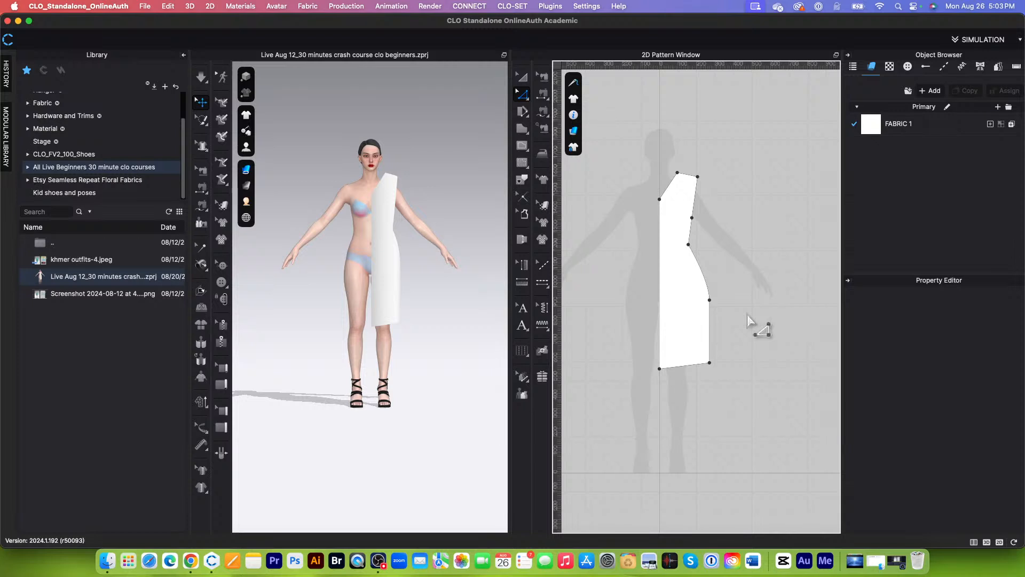
# Simulate the unsewn half dress pattern on the avatar, watch how it behaves and stop the simulation
pyautogui.click(203, 79)
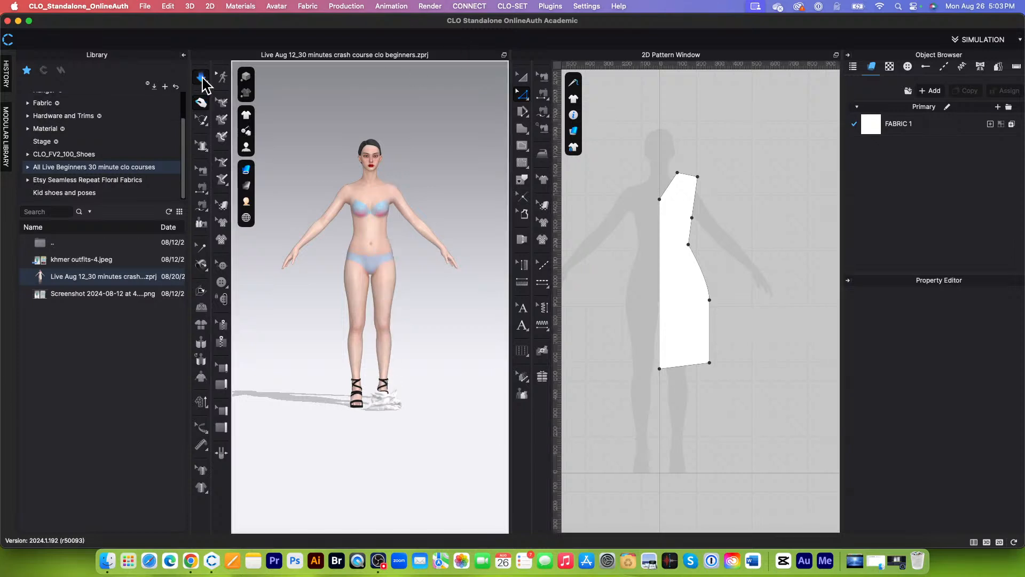
pyautogui.scroll(5, 423, 480)
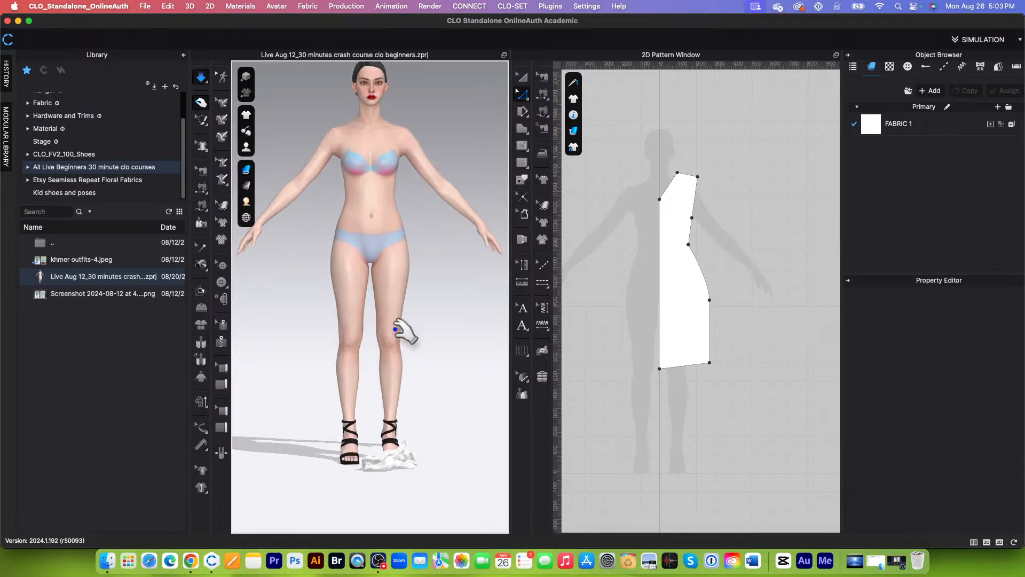
pyautogui.scroll(-3, 409, 426)
pyautogui.scroll(-2, 409, 426)
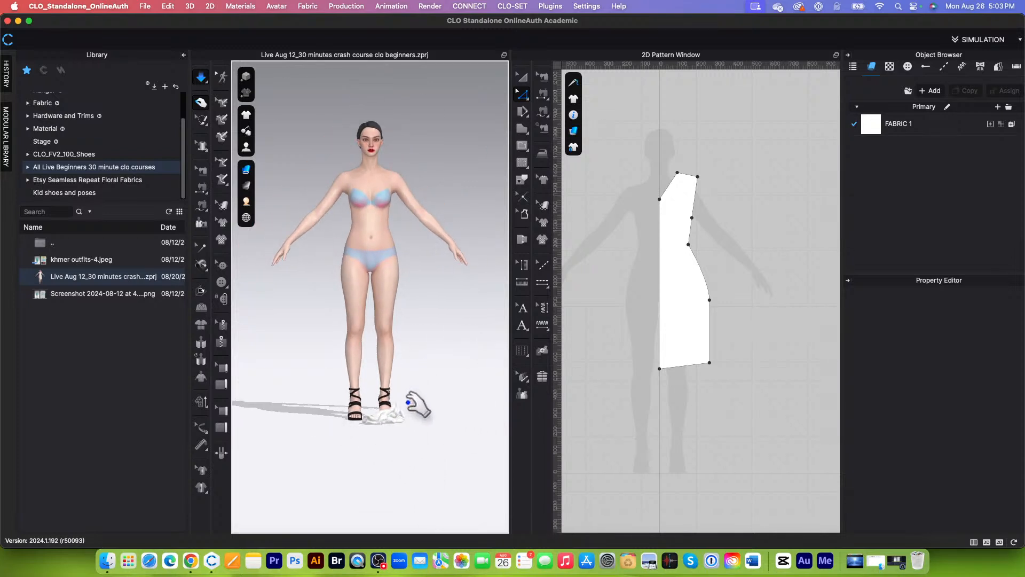
pyautogui.click(202, 78)
# Reset the 3D arrangement of the fallen half dress pattern and deselect it
pyautogui.click(390, 415)
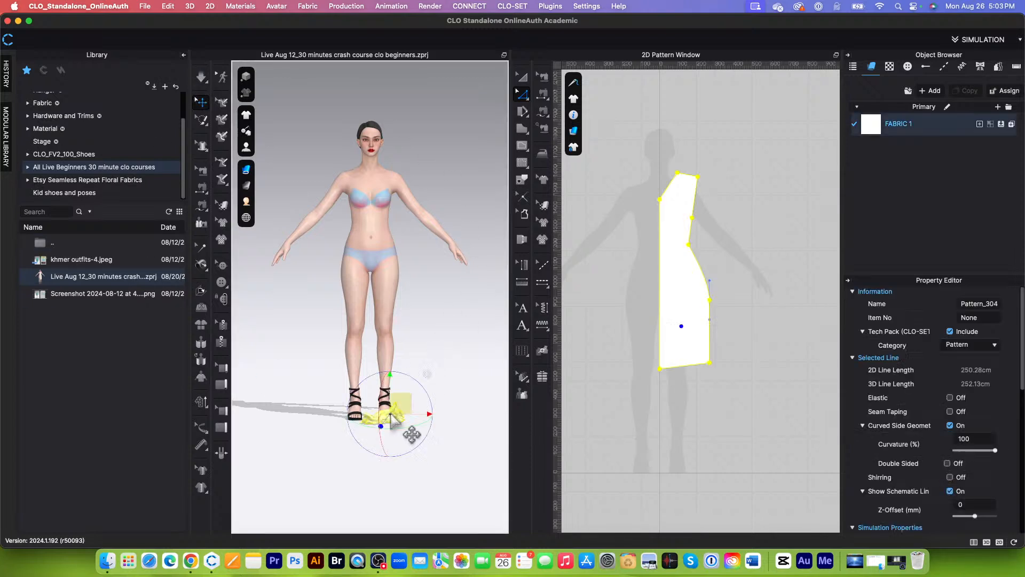
pyautogui.rightClick(406, 407)
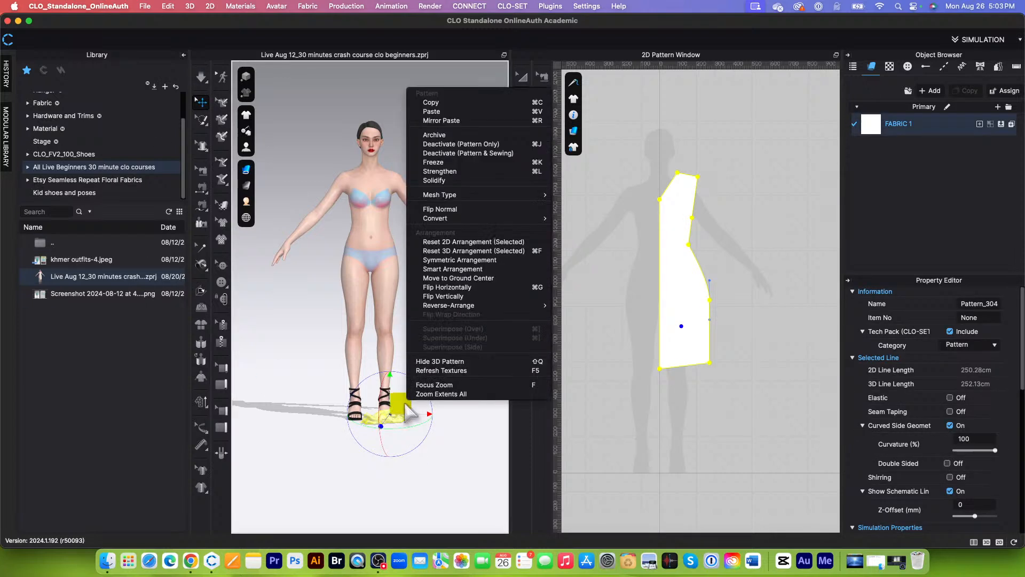
pyautogui.click(464, 251)
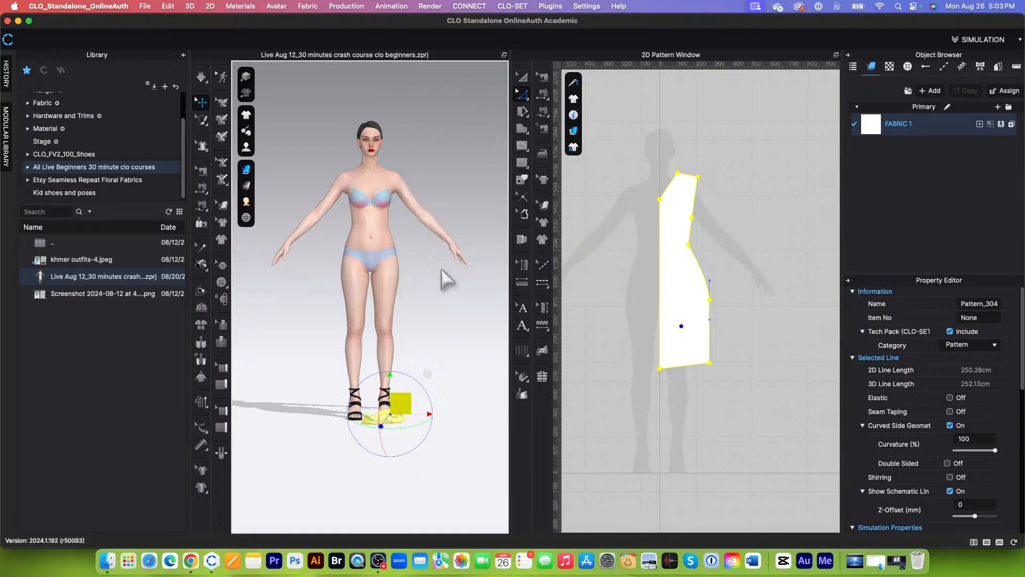
pyautogui.scroll(-2, 346, 283)
pyautogui.scroll(4, 378, 294)
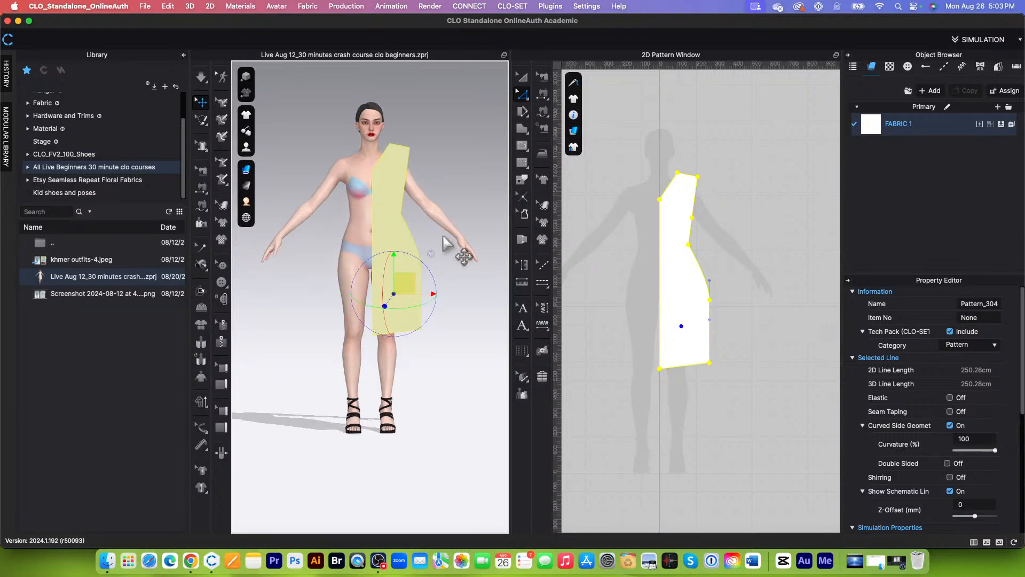
pyautogui.rightClick(405, 288)
pyautogui.click(473, 181)
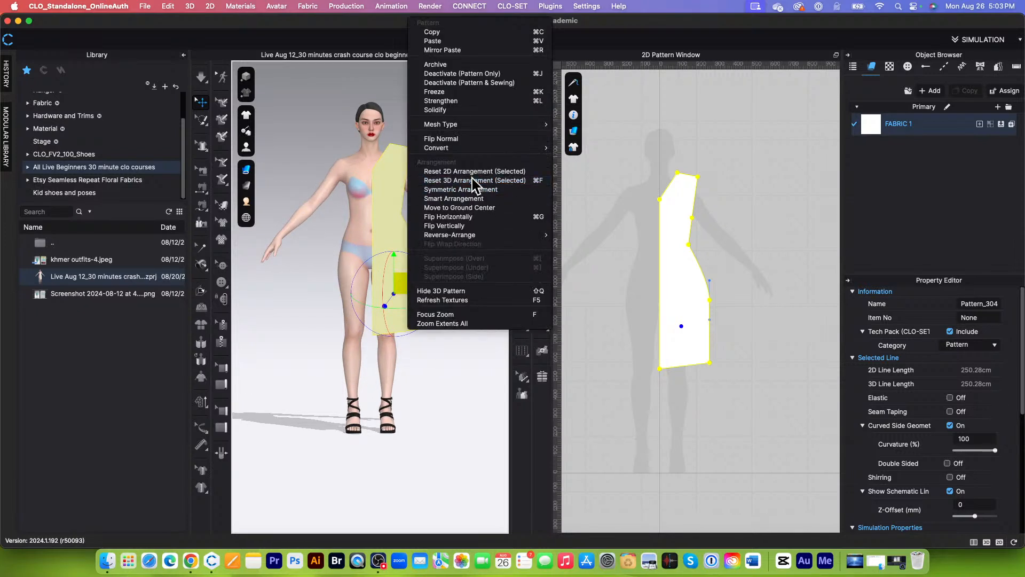
pyautogui.click(470, 270)
pyautogui.scroll(-3, 403, 288)
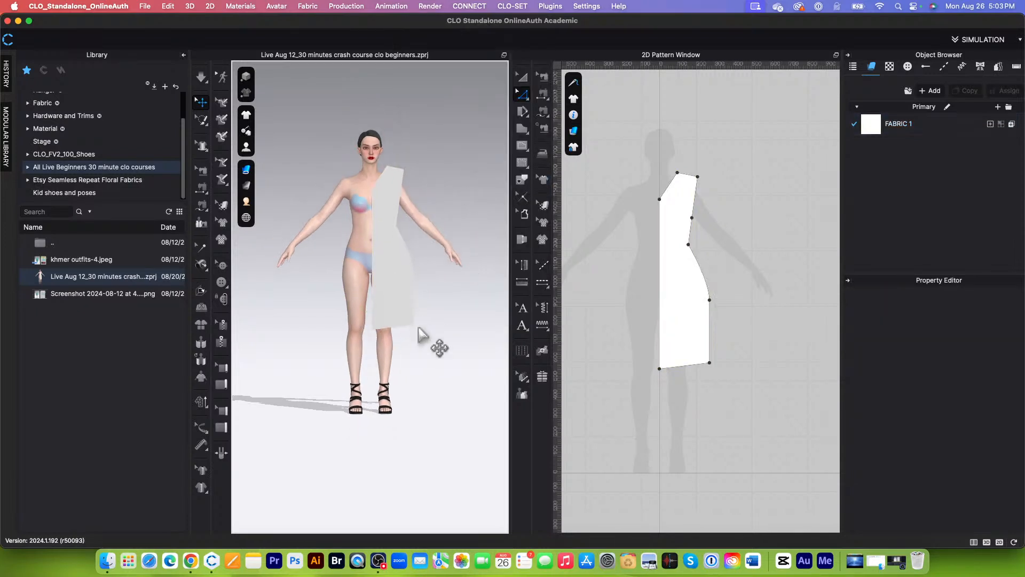
pyautogui.moveTo(447, 370); pyautogui.dragTo(440, 369, button='right')
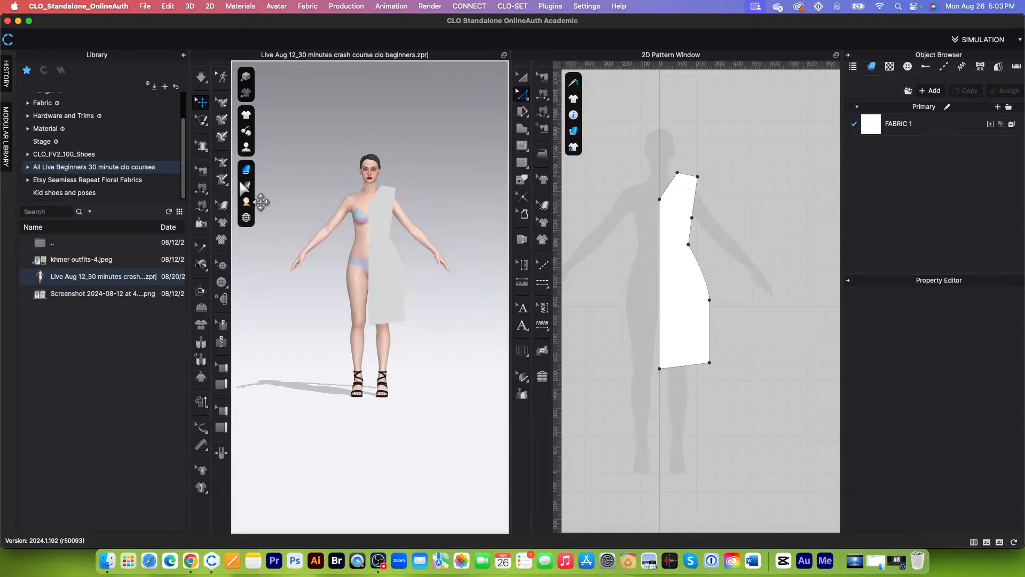
pyautogui.scroll(3, 477, 350)
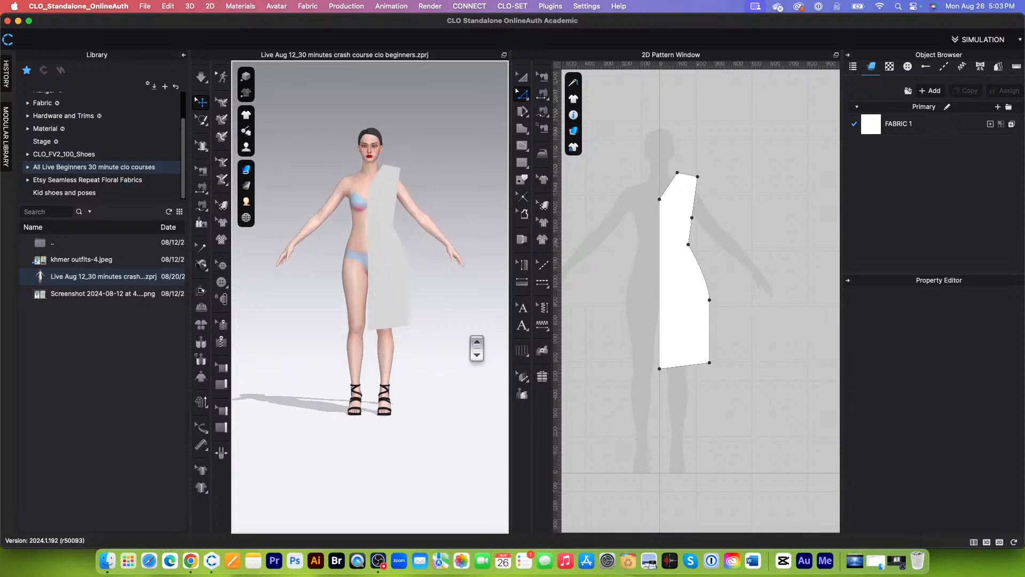
pyautogui.scroll(3, 419, 227)
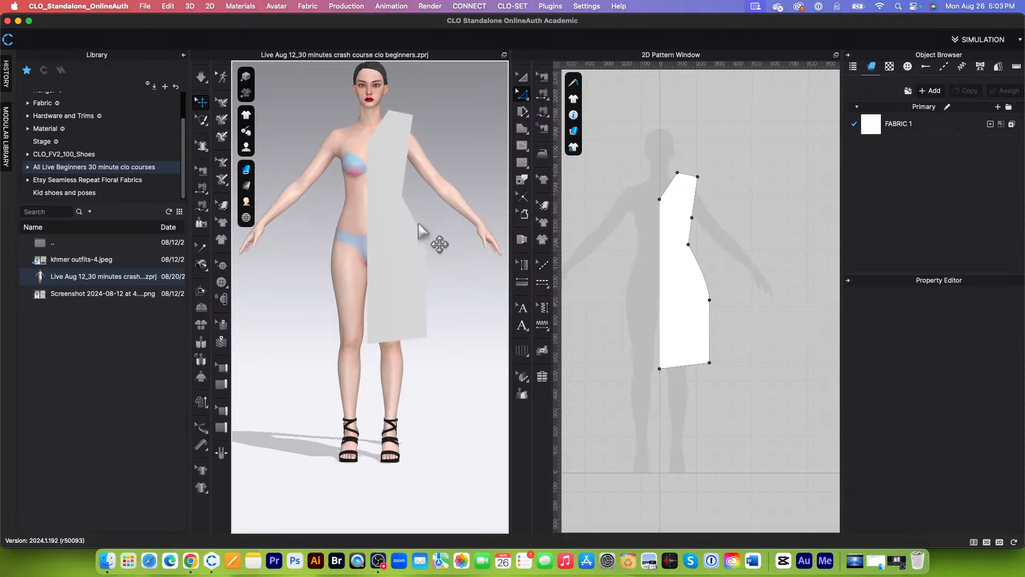
pyautogui.scroll(-3, 405, 376)
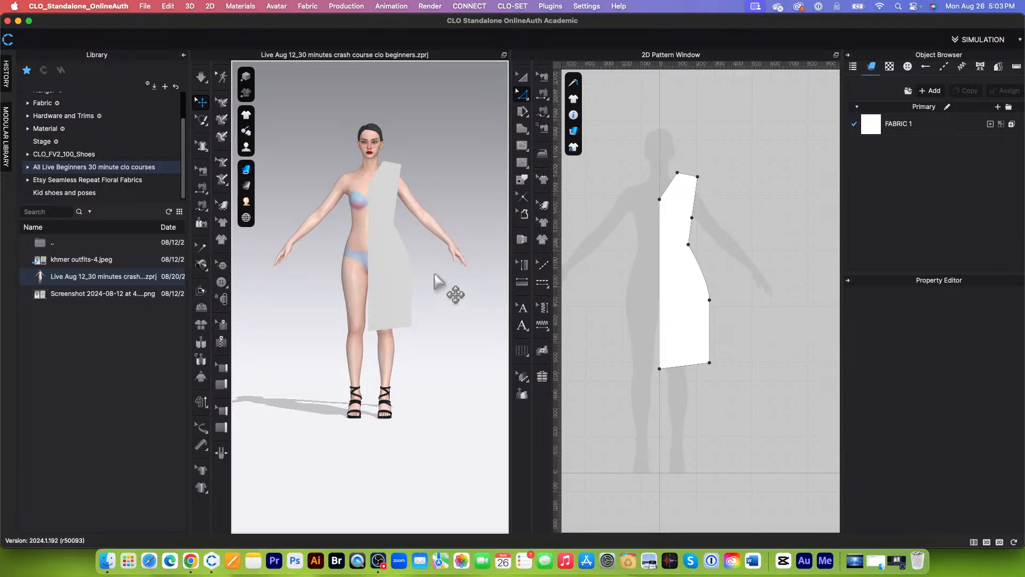
pyautogui.scroll(-2, 439, 280)
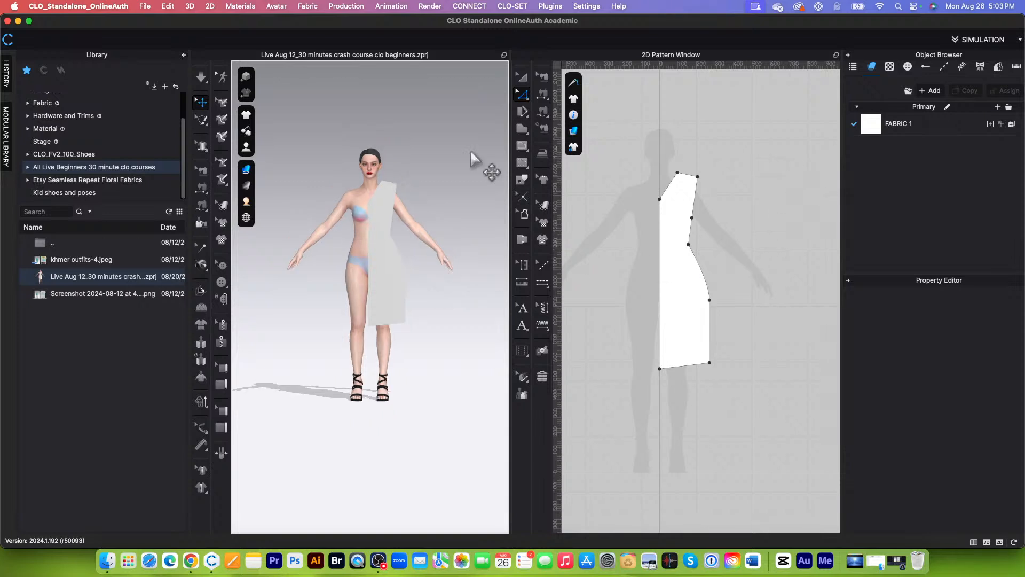
pyautogui.scroll(2, 410, 283)
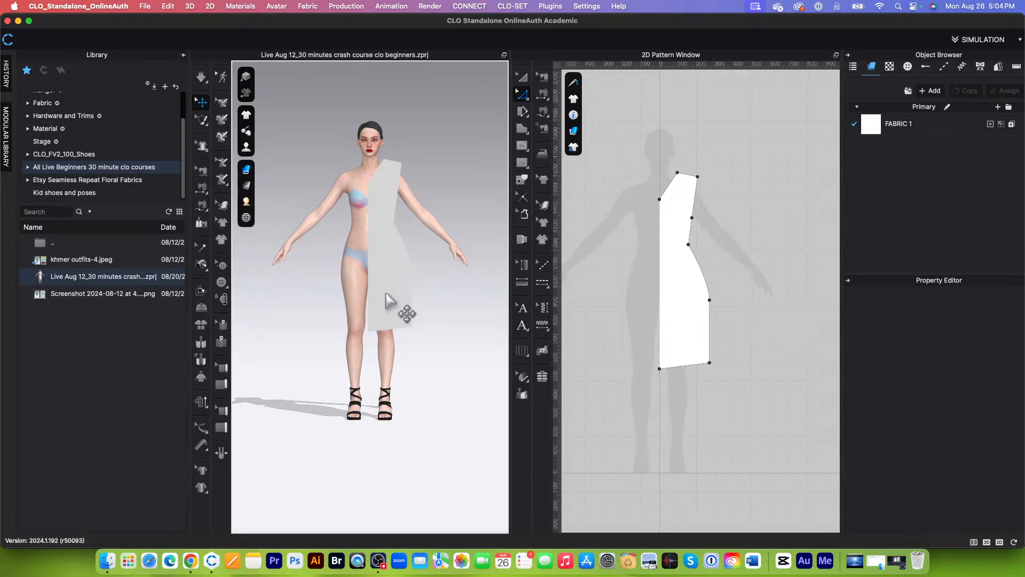
# Switch to Finder and look through the Applications, Documents and Recents locations for the finished kid dress animation video
pyautogui.click(105, 564)
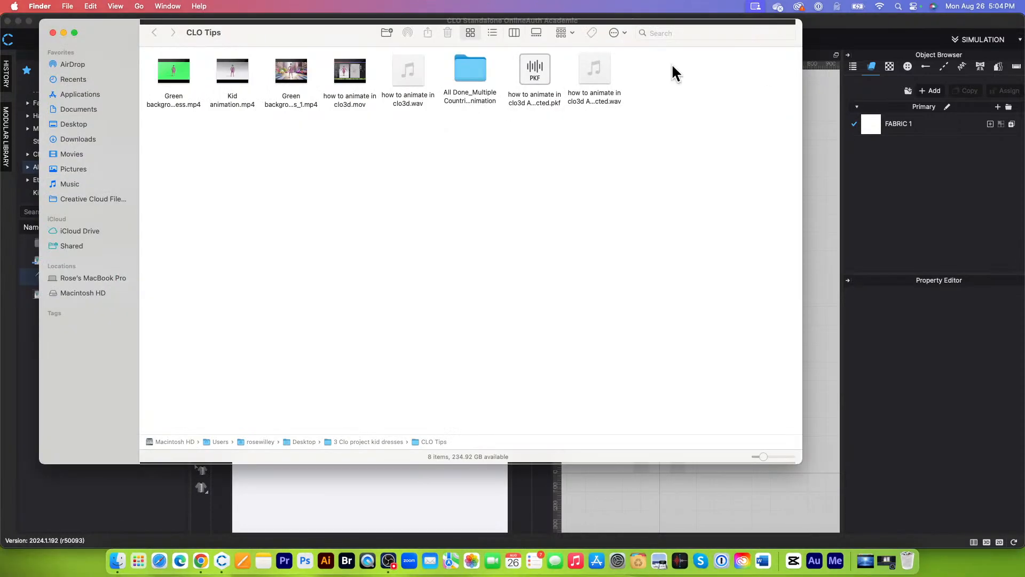
pyautogui.moveTo(323, 25); pyautogui.dragTo(370, 33)
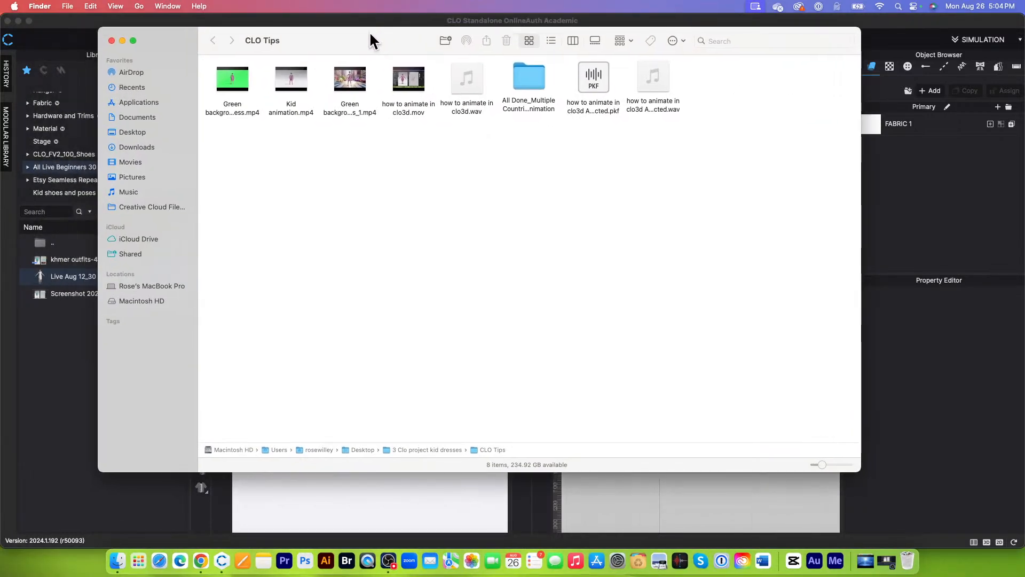
pyautogui.click(140, 102)
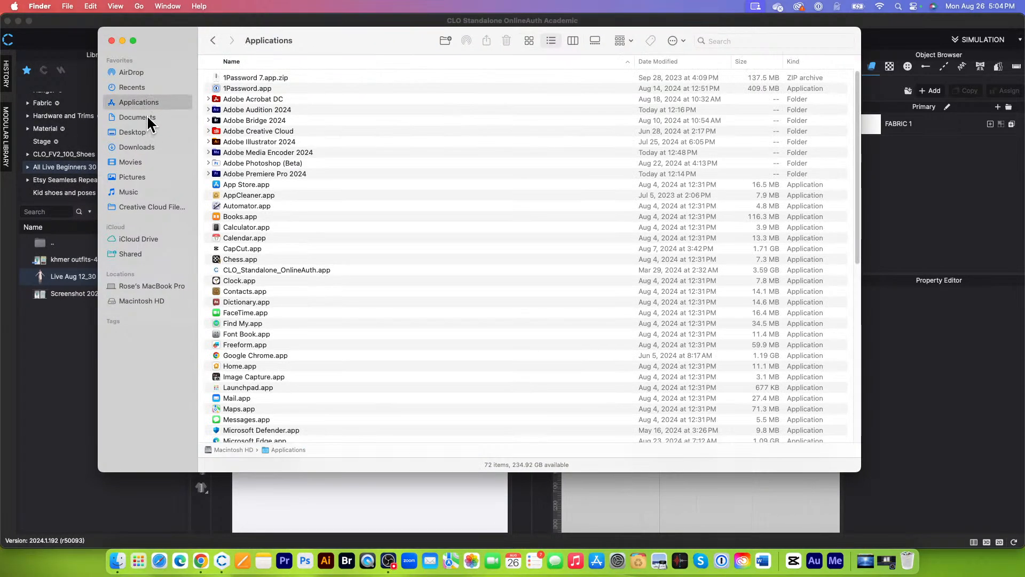
pyautogui.click(149, 118)
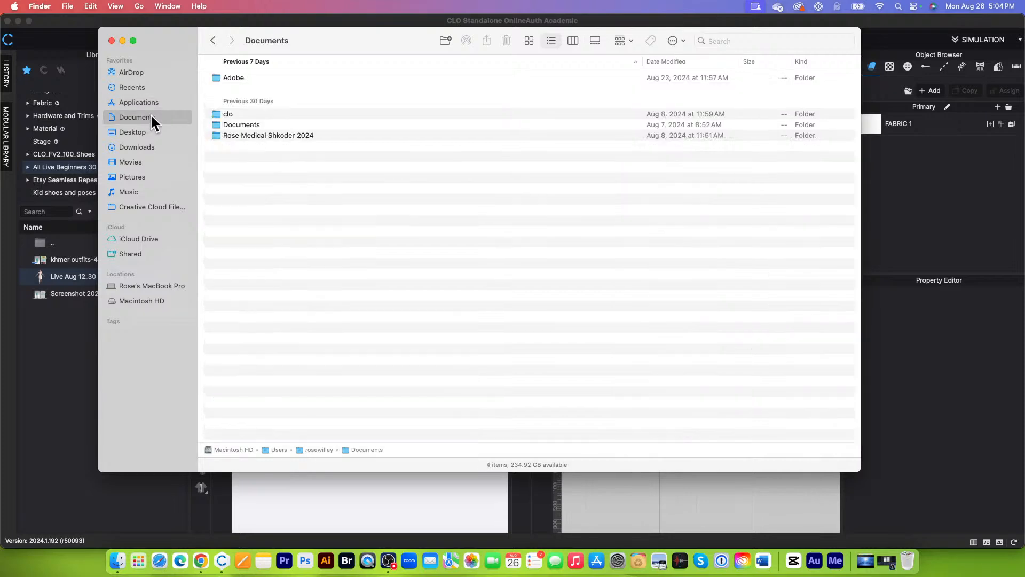
pyautogui.click(141, 84)
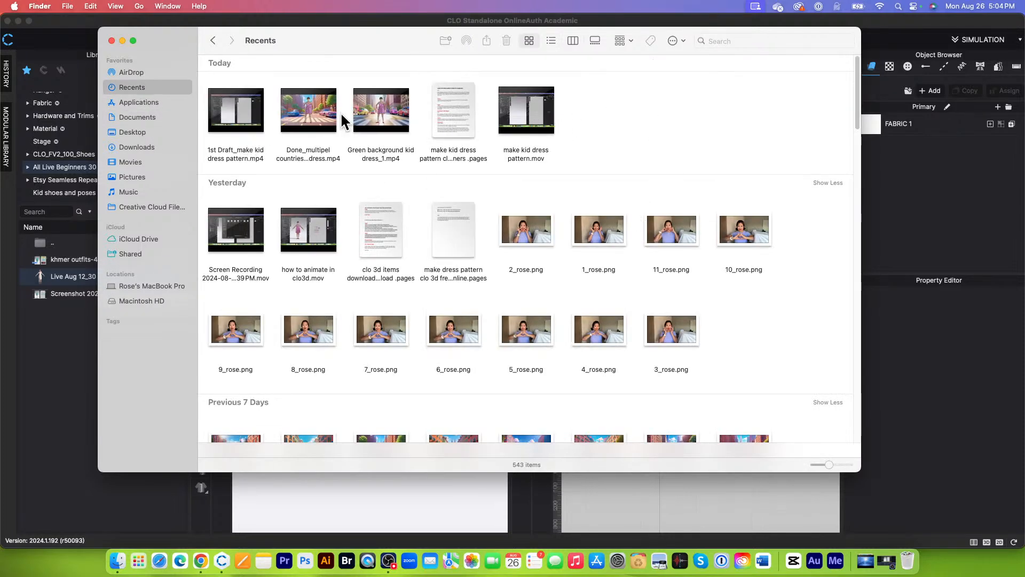
pyautogui.scroll(-5, 426, 341)
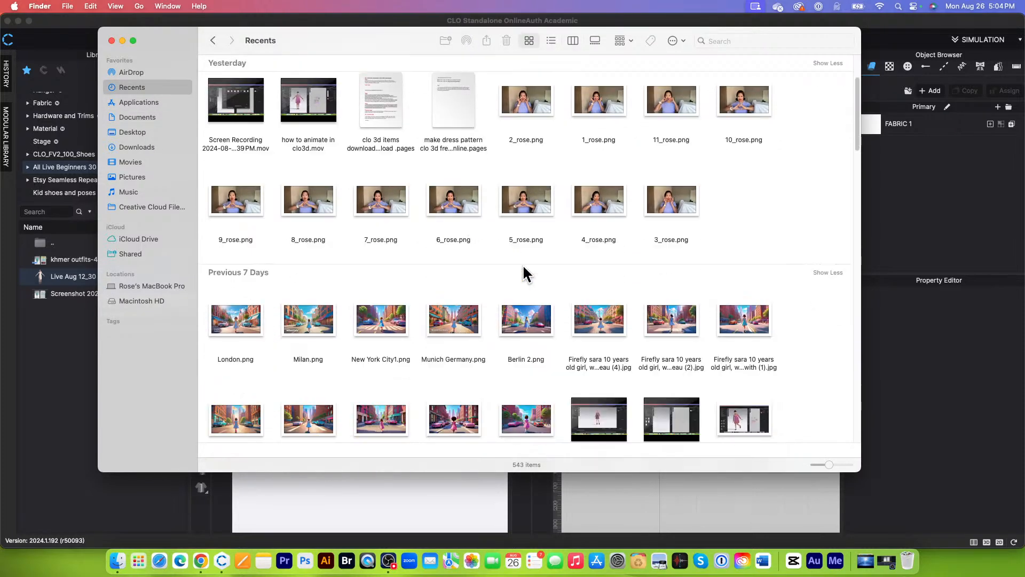
pyautogui.scroll(-4, 526, 273)
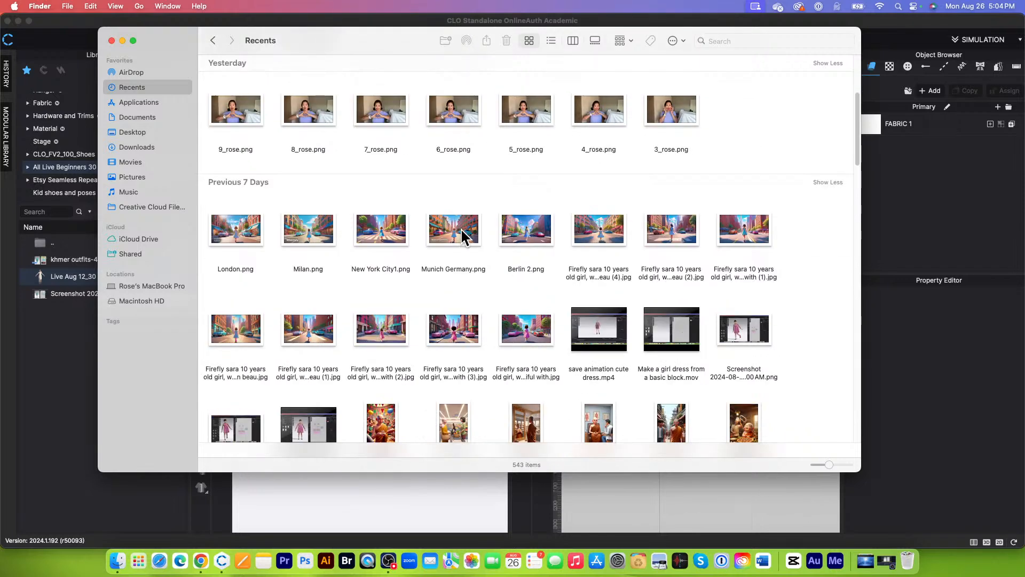
pyautogui.scroll(5, 514, 228)
pyautogui.scroll(-10, 515, 229)
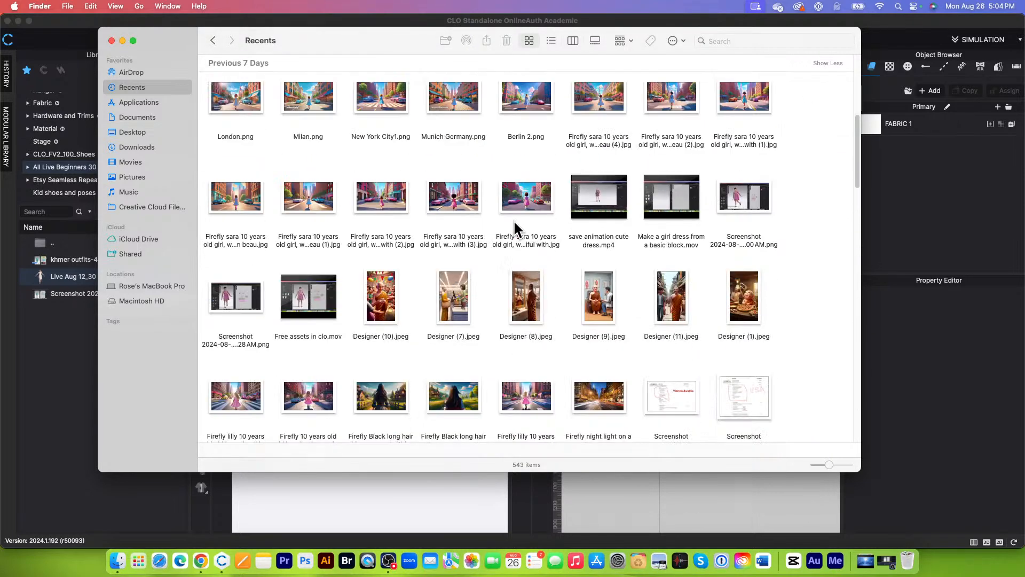
pyautogui.scroll(12, 515, 229)
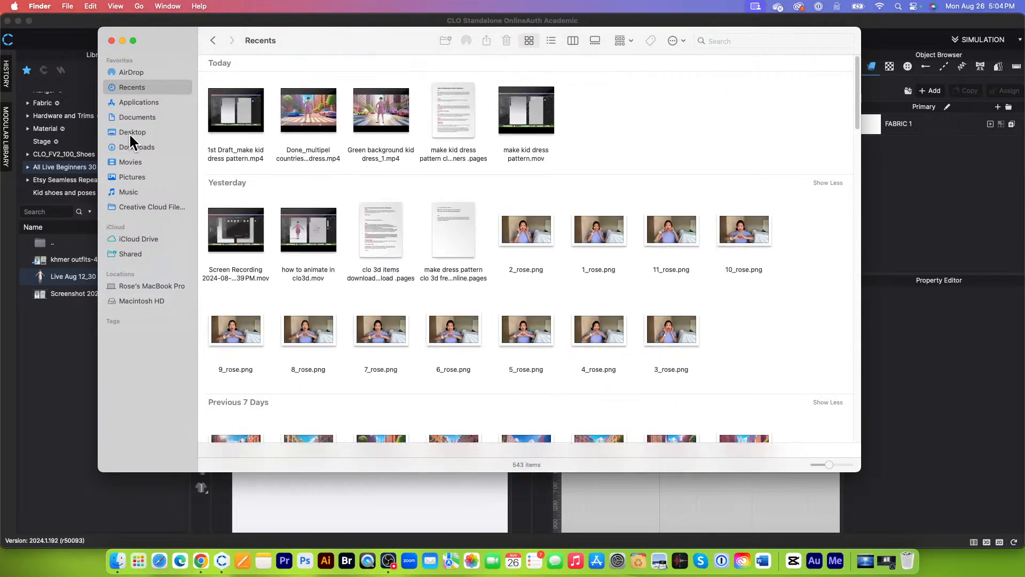
# Search the Mac for "multiple" and open the All Done_Multiple Countries animation folder
pyautogui.click(132, 133)
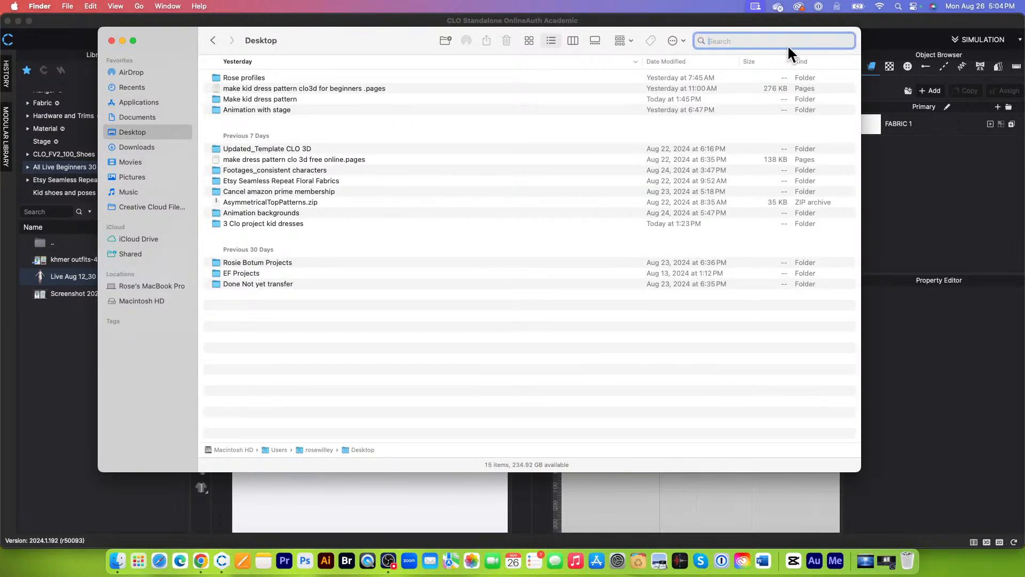
pyautogui.write('muli')
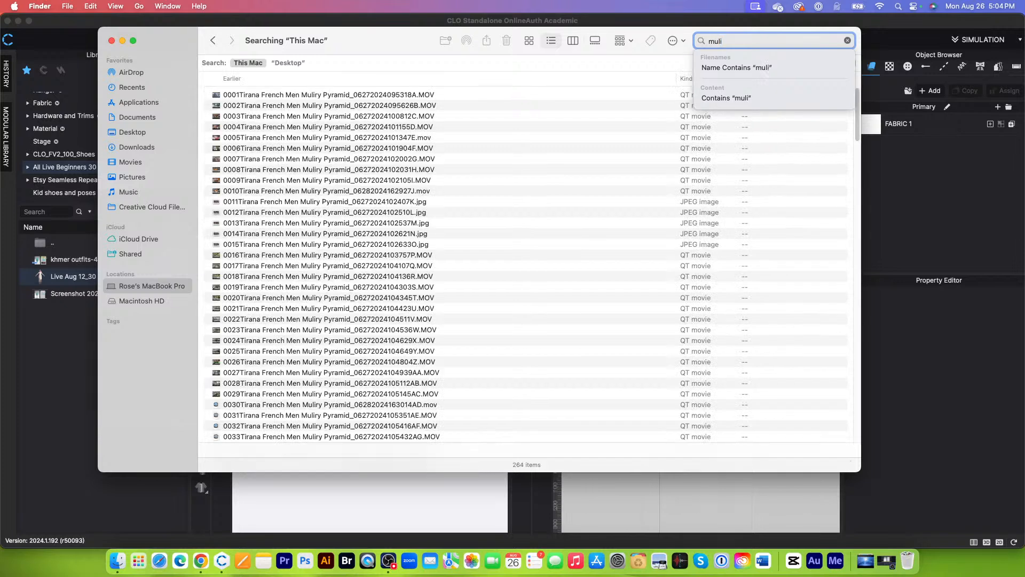
pyautogui.press('BackSpace')
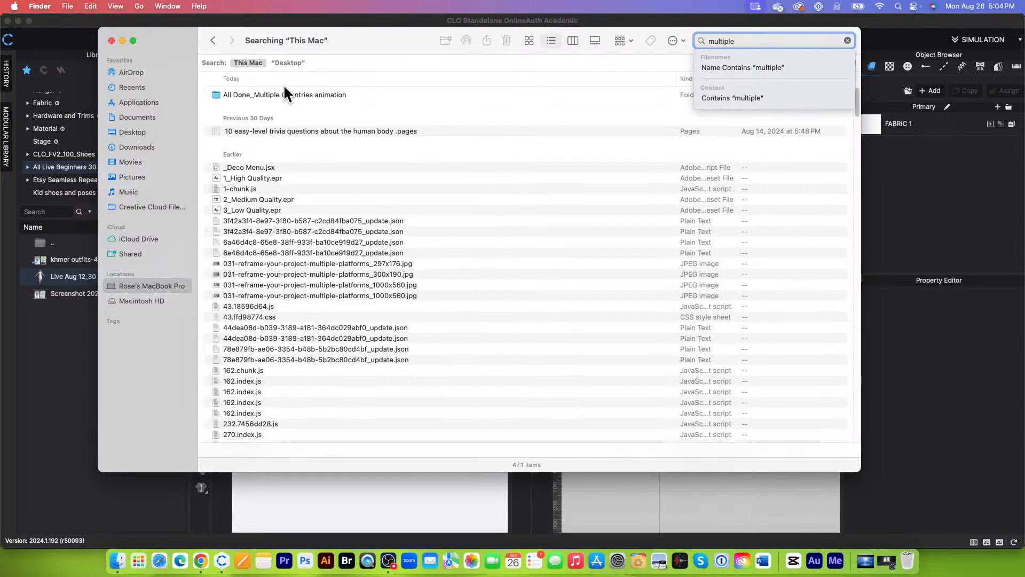
pyautogui.doubleClick(319, 94)
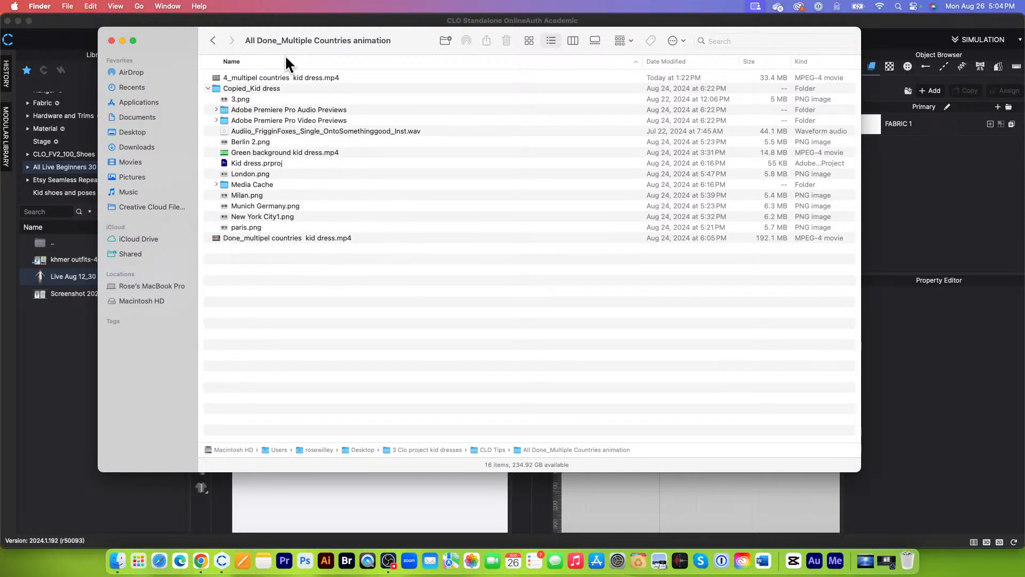
# Play Done_multipel countries kid dress.mp4 in QuickTime Player with the playback controls moved aside, then minimize the video
pyautogui.doubleClick(369, 238)
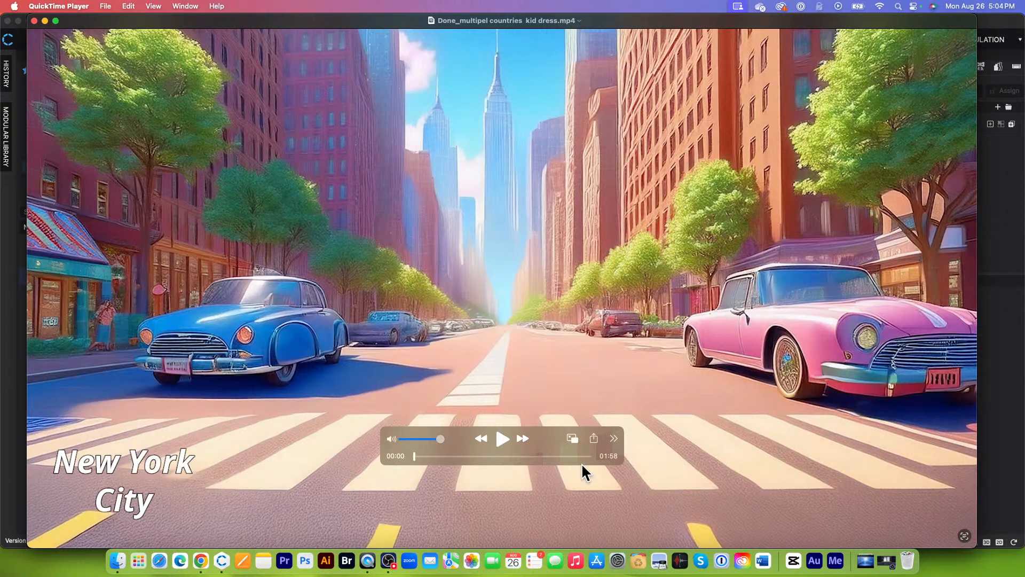
pyautogui.moveTo(552, 439); pyautogui.dragTo(829, 73)
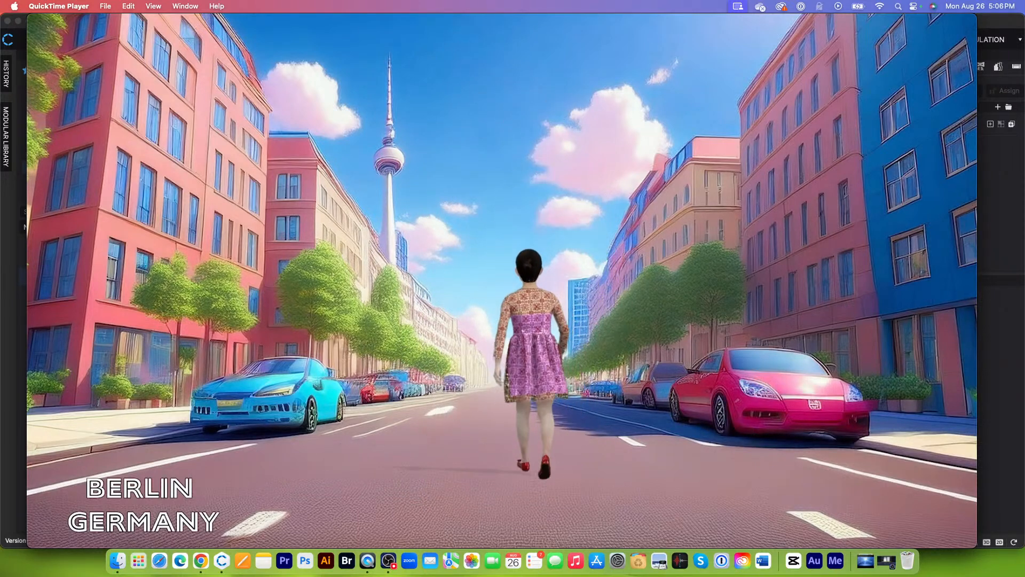
pyautogui.moveTo(233, 134)
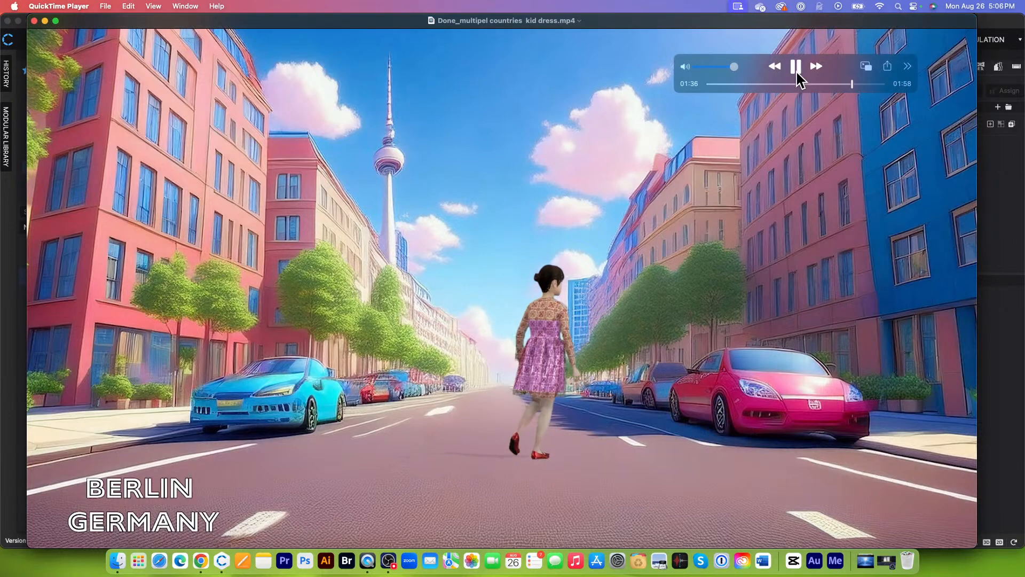
pyautogui.click(45, 21)
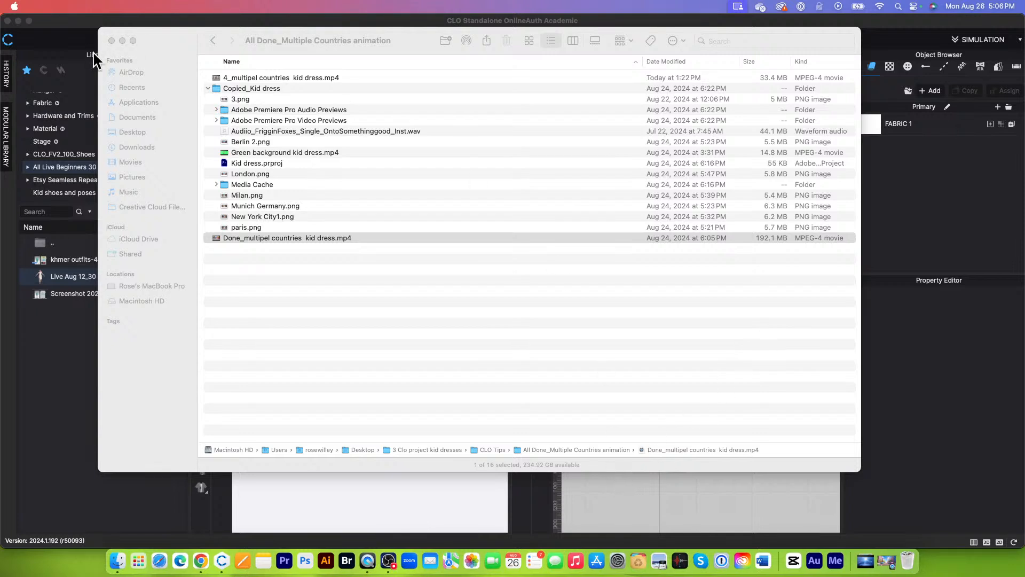
# Minimize the Finder window and switch back to the dress project in CLO
pyautogui.click(18, 21)
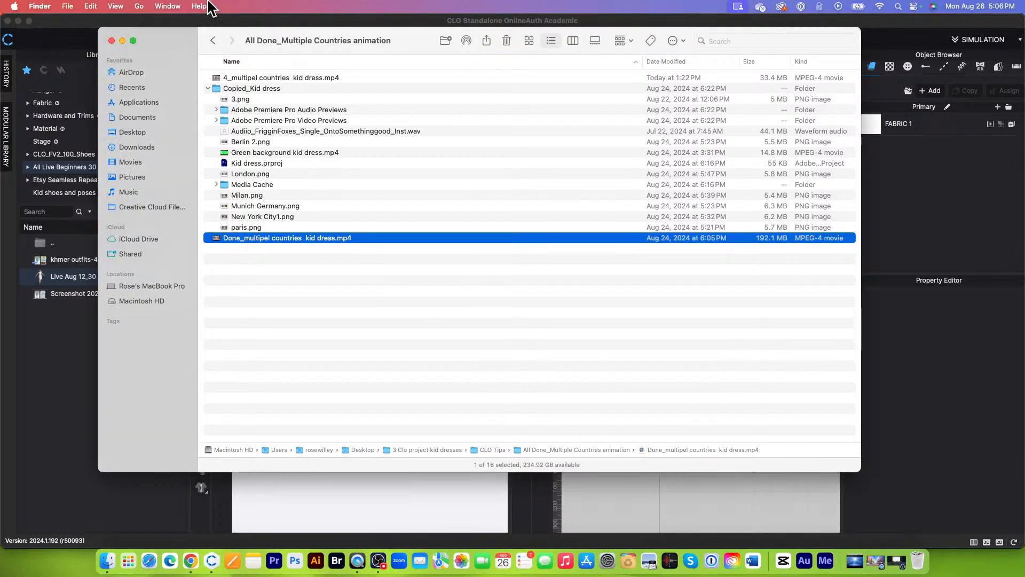
pyautogui.click(121, 41)
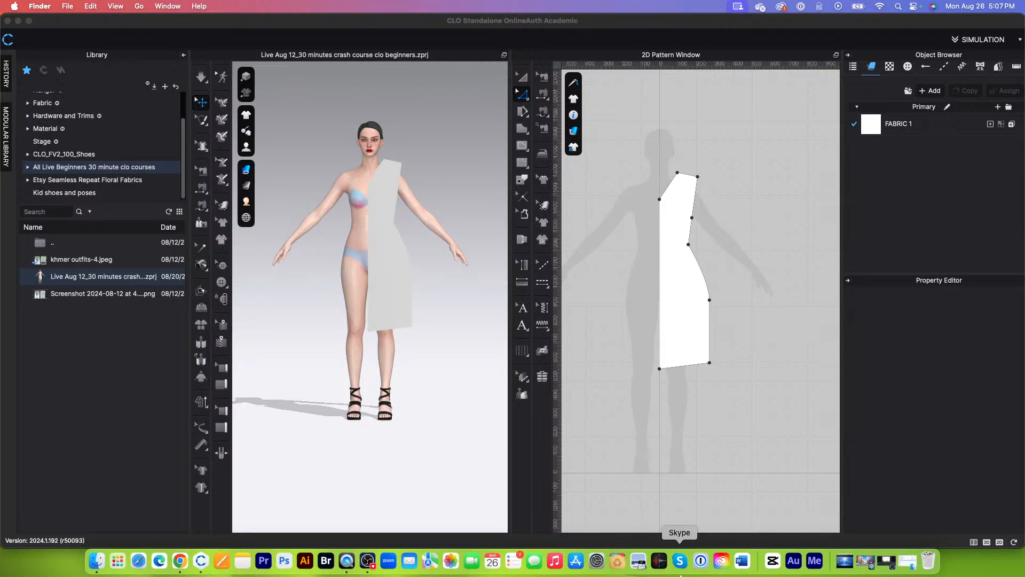
pyautogui.click(588, 23)
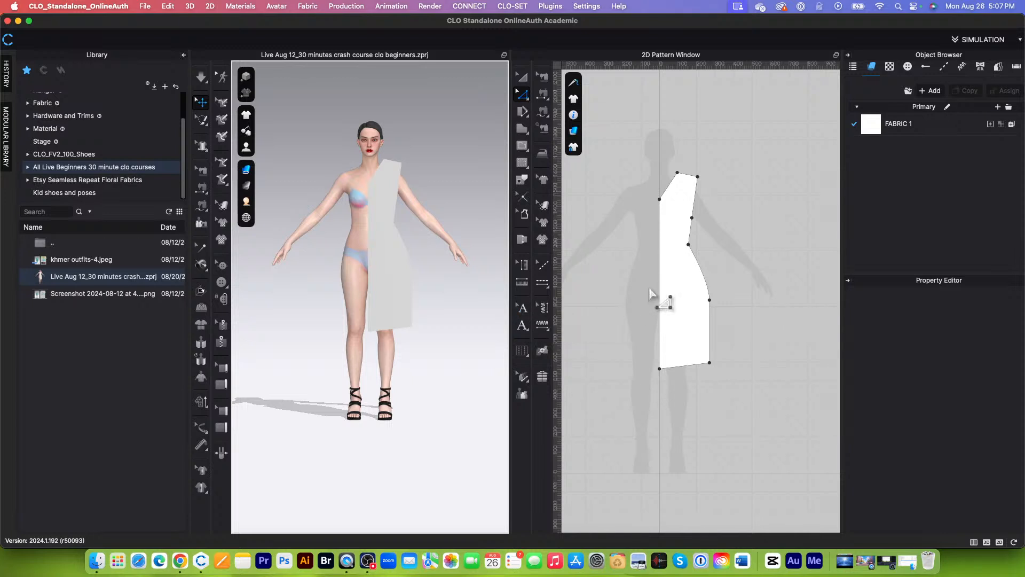
# Add the annotation text "Bodice-F" at hip level on the half dress pattern and inspect it up close
pyautogui.click(522, 327)
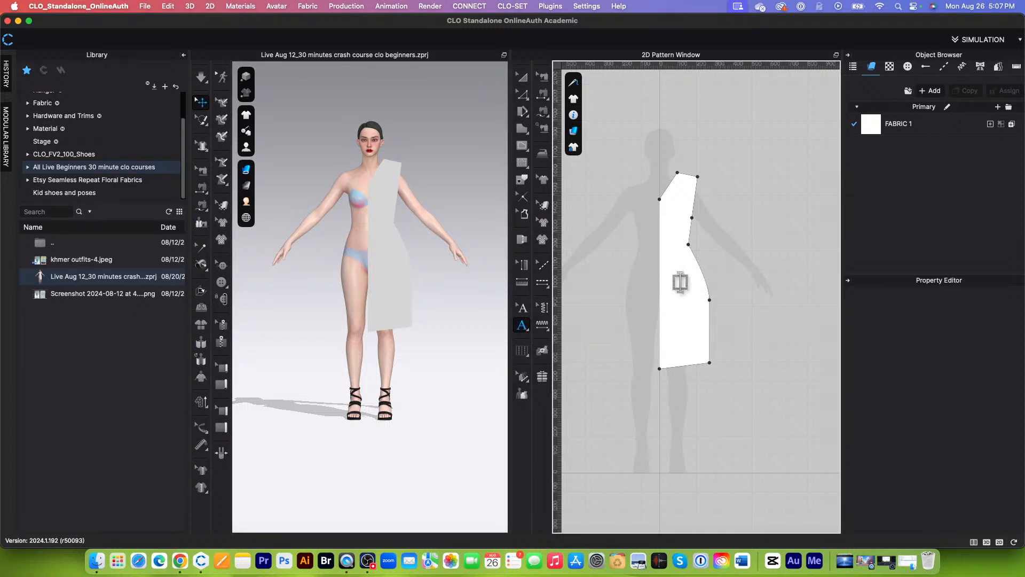
pyautogui.scroll(4, 678, 289)
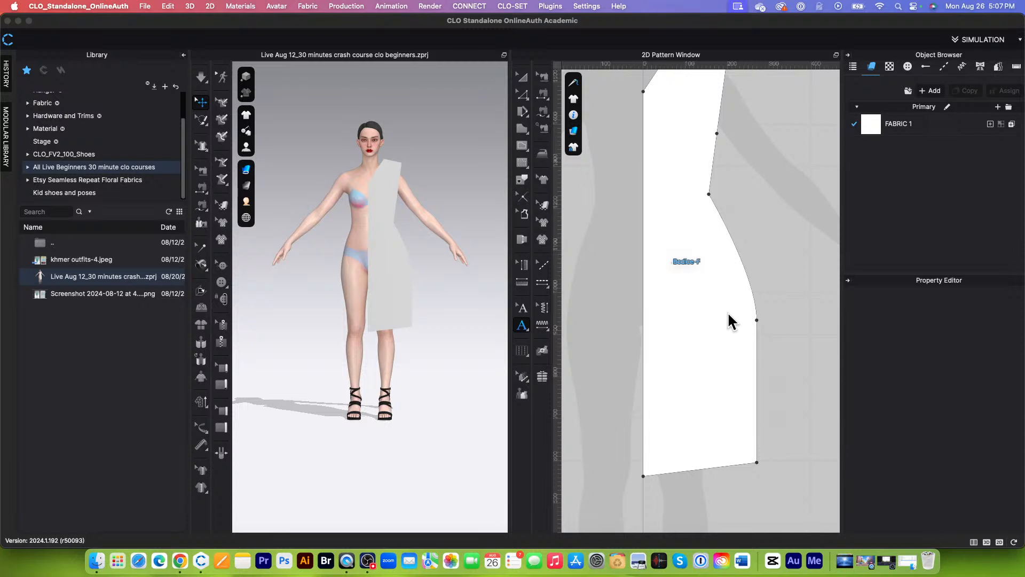
pyautogui.click(612, 288)
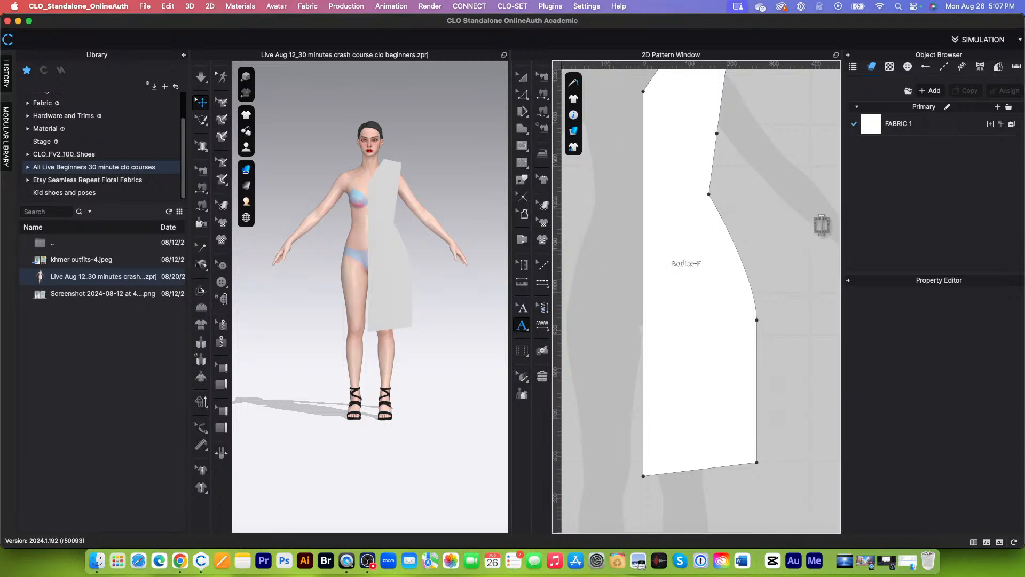
pyautogui.scroll(5, 677, 261)
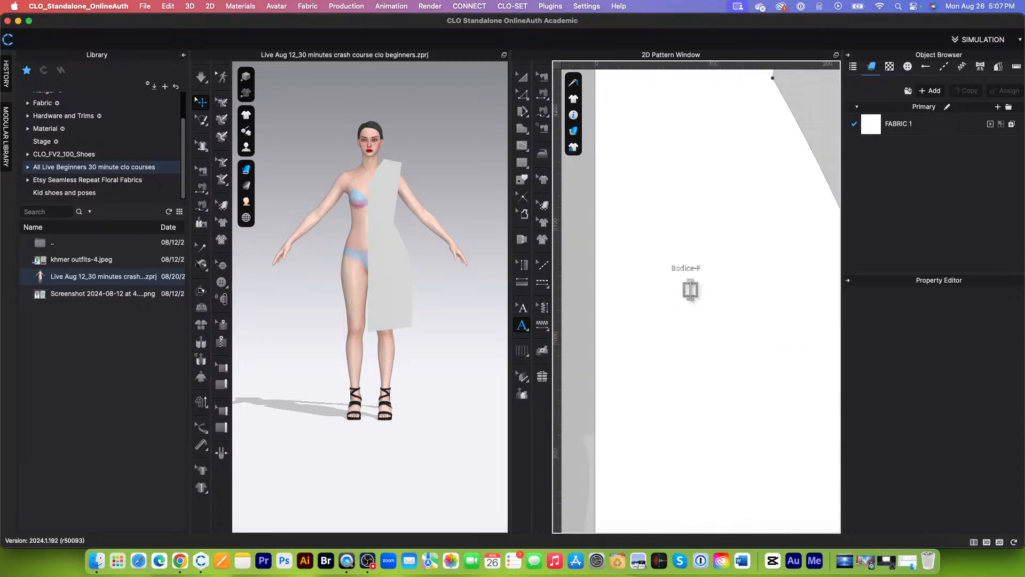
pyautogui.scroll(-5, 691, 290)
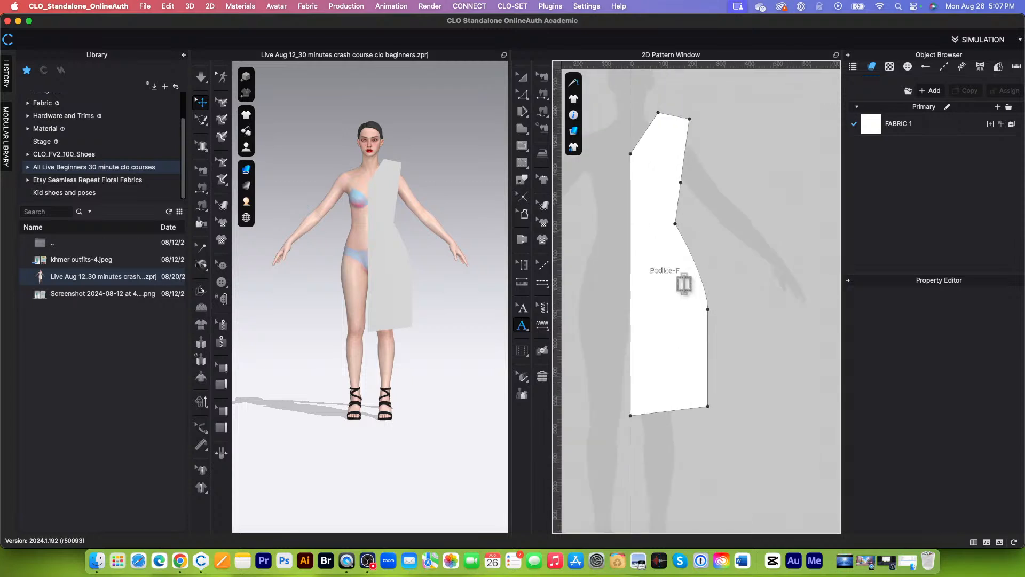
# Delete the "Bodice-F" annotation from the half dress pattern
pyautogui.click(523, 308)
pyautogui.click(670, 275)
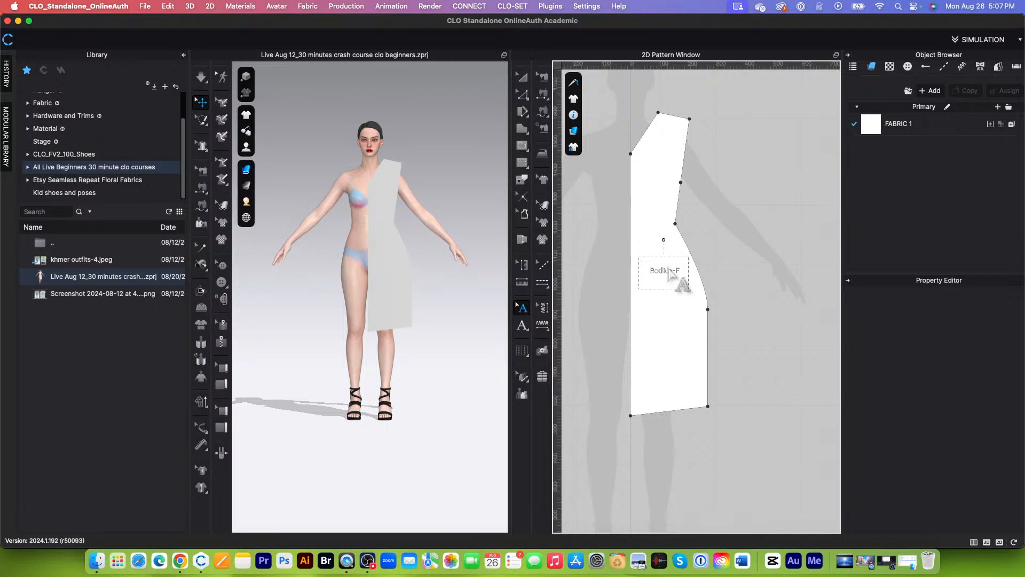
pyautogui.rightClick(670, 274)
pyautogui.press('Escape')
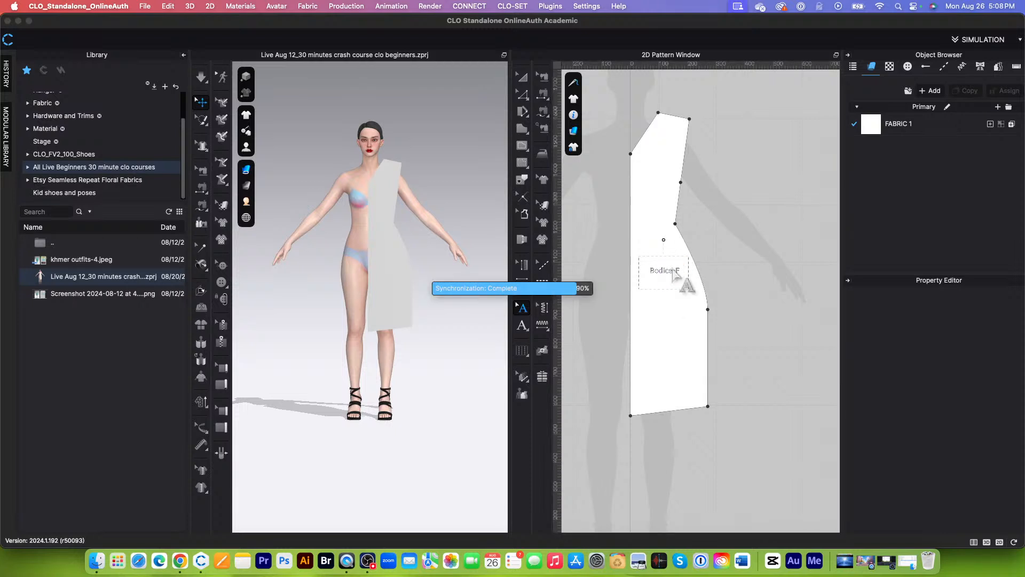
pyautogui.scroll(-3, 681, 279)
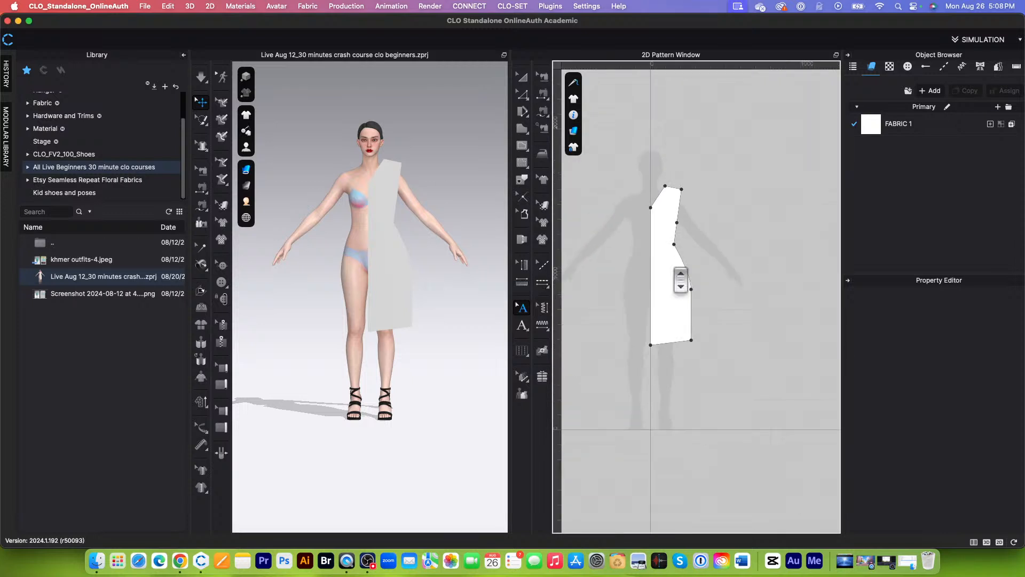
# Review the 2D window's garment rendering style and pattern lock options
pyautogui.click(574, 132)
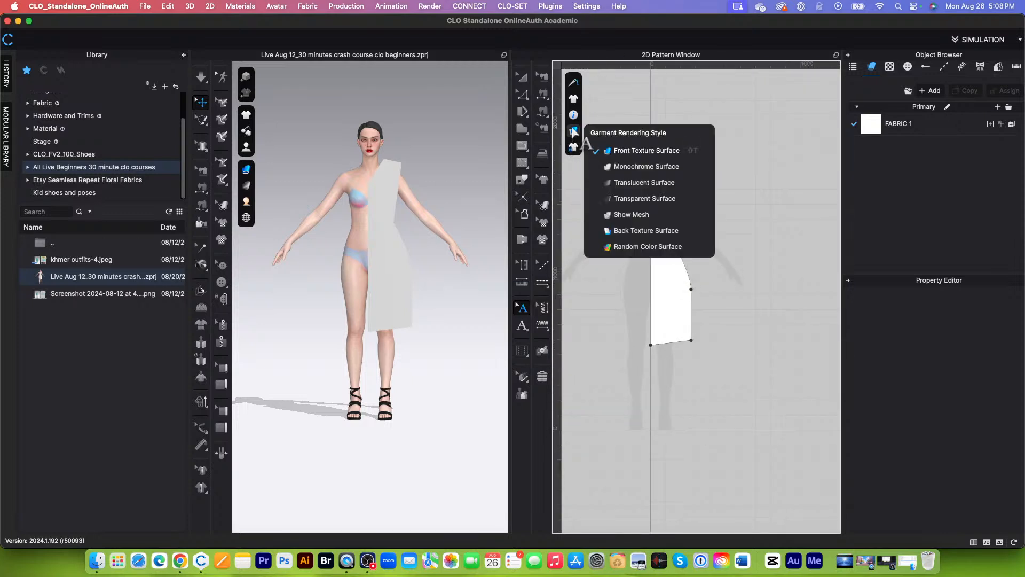
pyautogui.moveTo(574, 150)
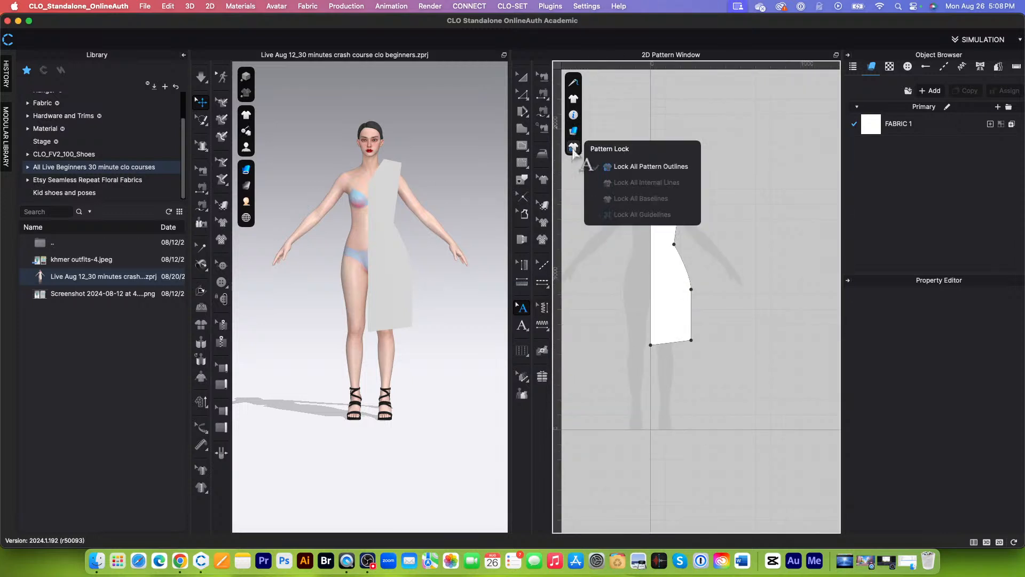
pyautogui.moveTo(573, 87)
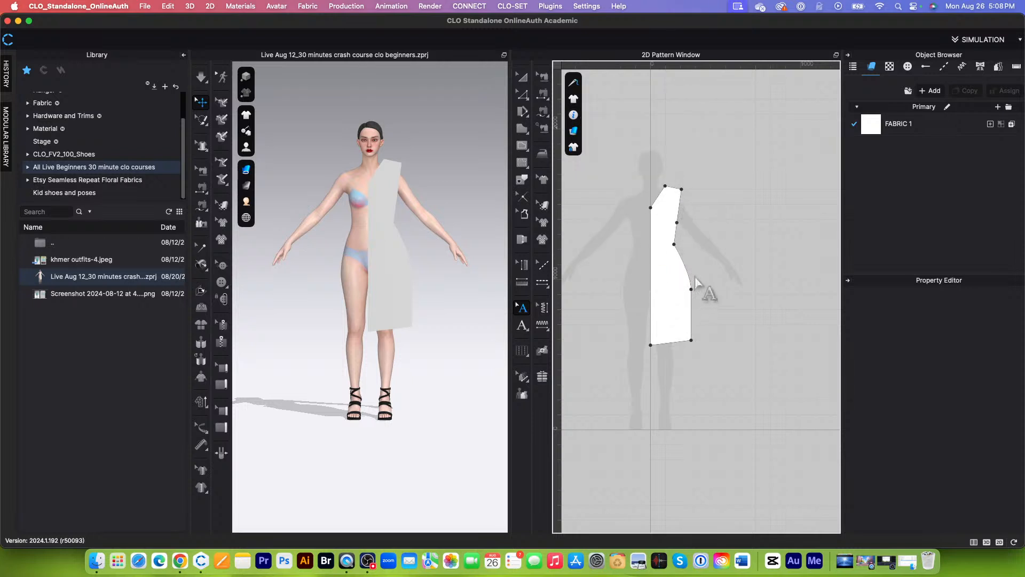
pyautogui.moveTo(579, 117)
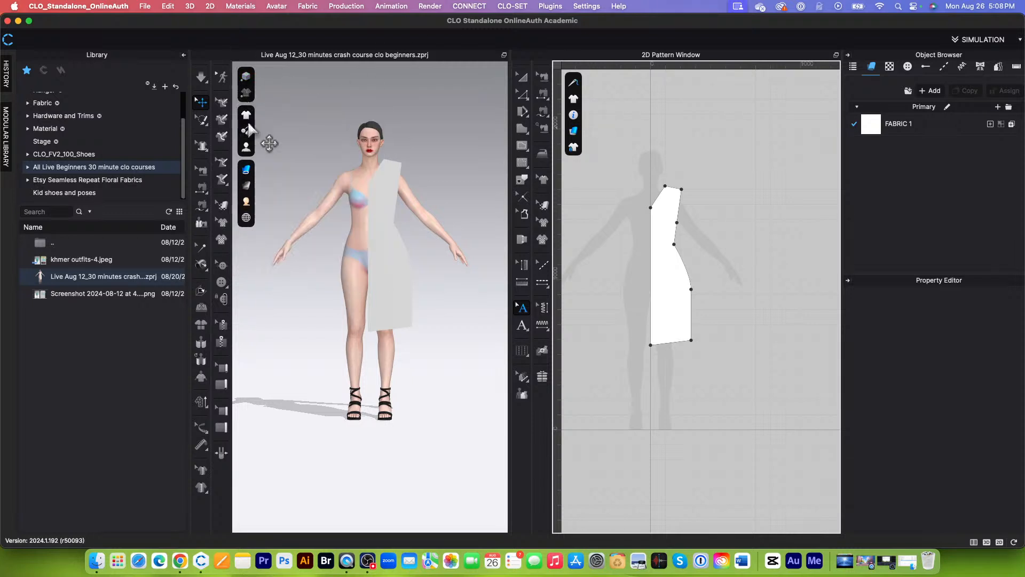
# Show the arrangement points on the avatar and view the avatar rendering style options
pyautogui.moveTo(250, 131)
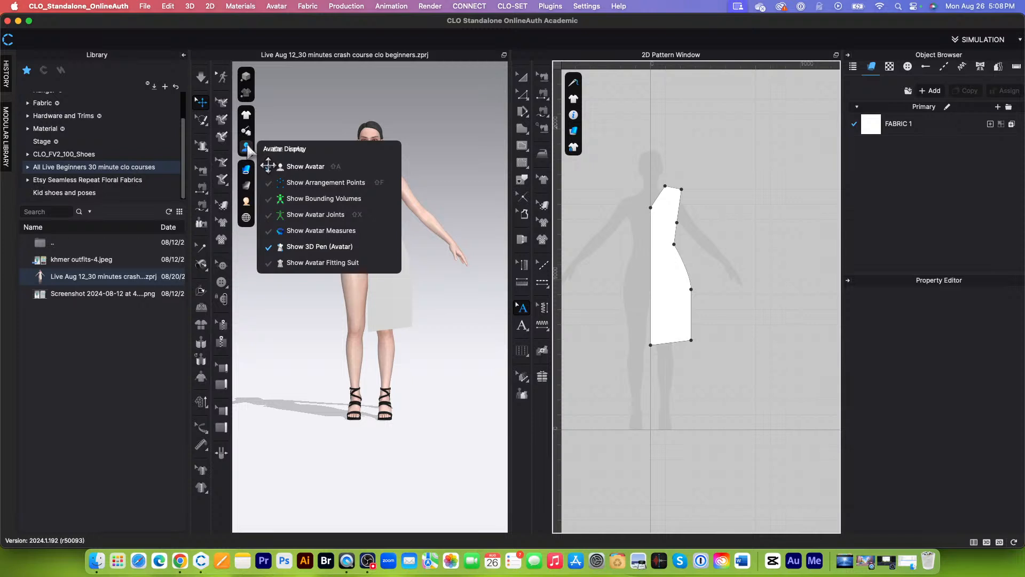
pyautogui.click(319, 184)
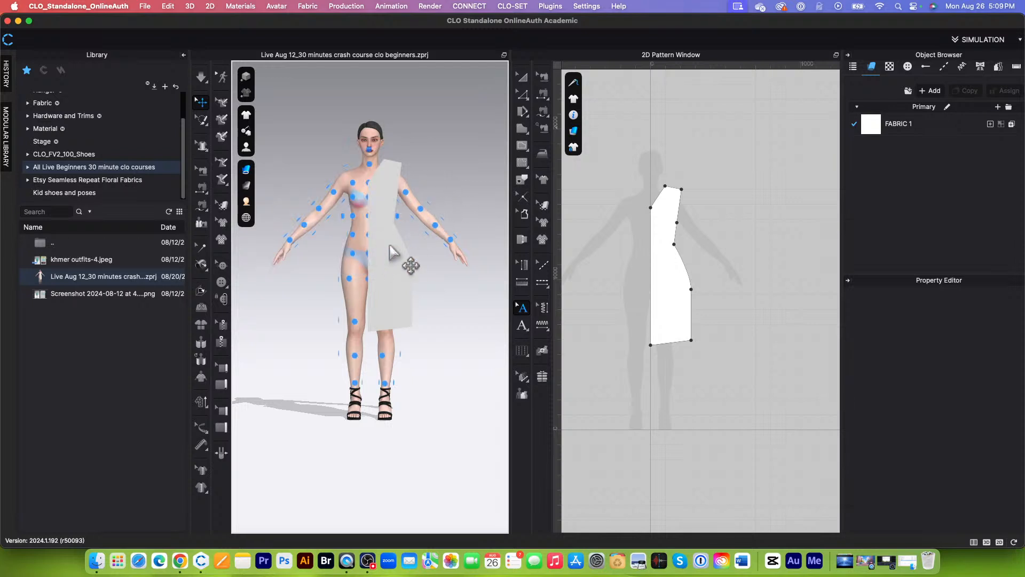
pyautogui.moveTo(247, 171)
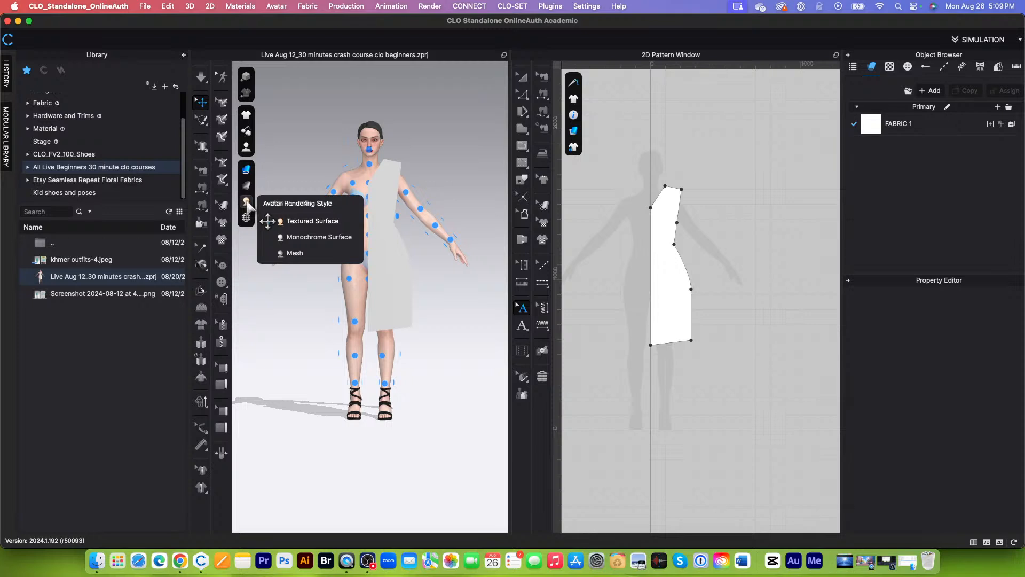
# Try the Monochrome Surface rendering style on the avatar and restore the Textured Surface style
pyautogui.click(314, 238)
pyautogui.scroll(3, 387, 230)
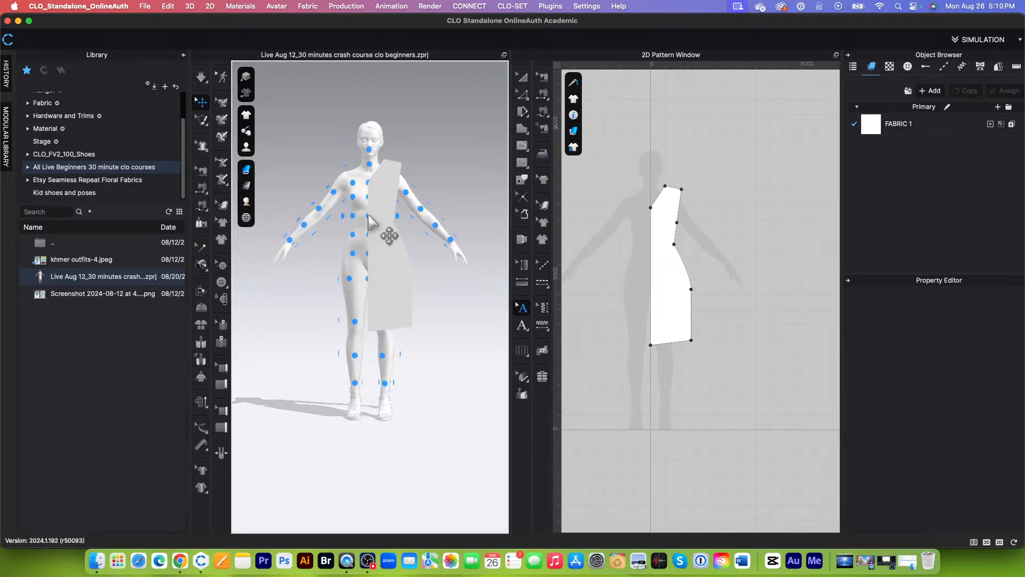
pyautogui.scroll(-2, 380, 265)
pyautogui.moveTo(446, 263)
pyautogui.mouseDown(button='right')
pyautogui.moveTo(458, 201)
pyautogui.moveTo(447, 259)
pyautogui.mouseUp(button='right')
pyautogui.moveTo(247, 203)
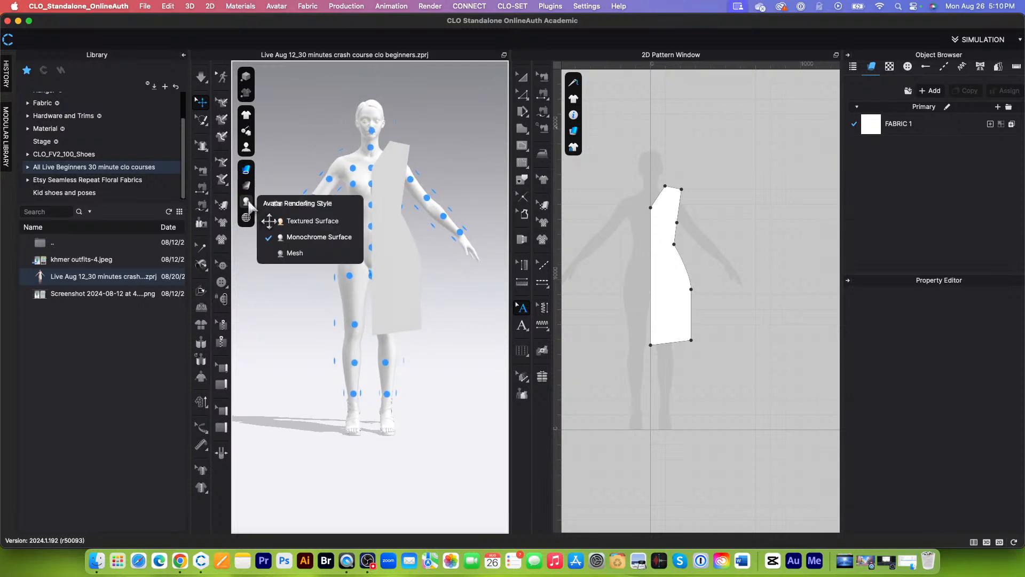
pyautogui.click(305, 222)
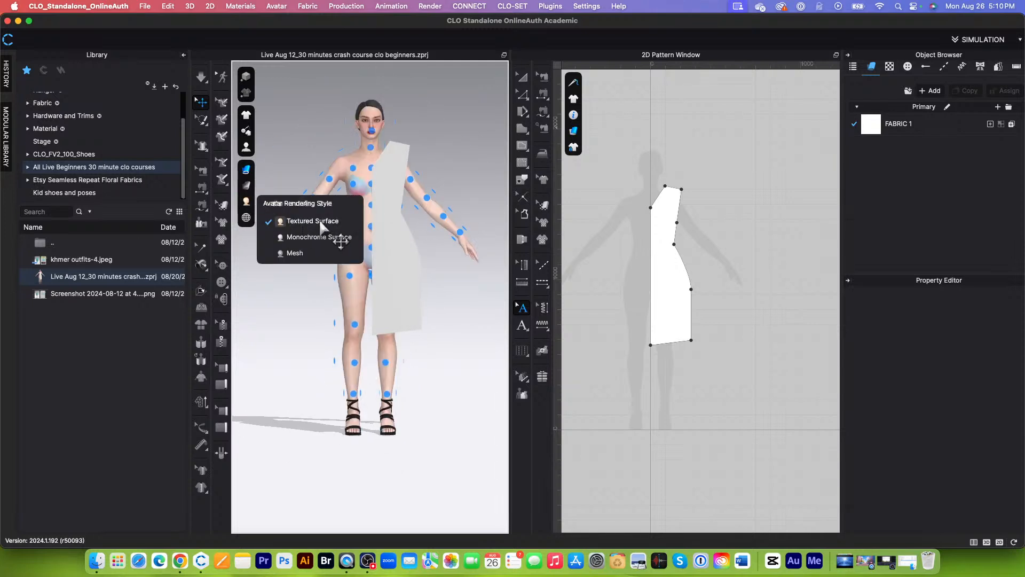
# Try the Mesh rendering style on the avatar, inspect it up close, and return to Textured Surface
pyautogui.click(296, 254)
pyautogui.scroll(5, 373, 236)
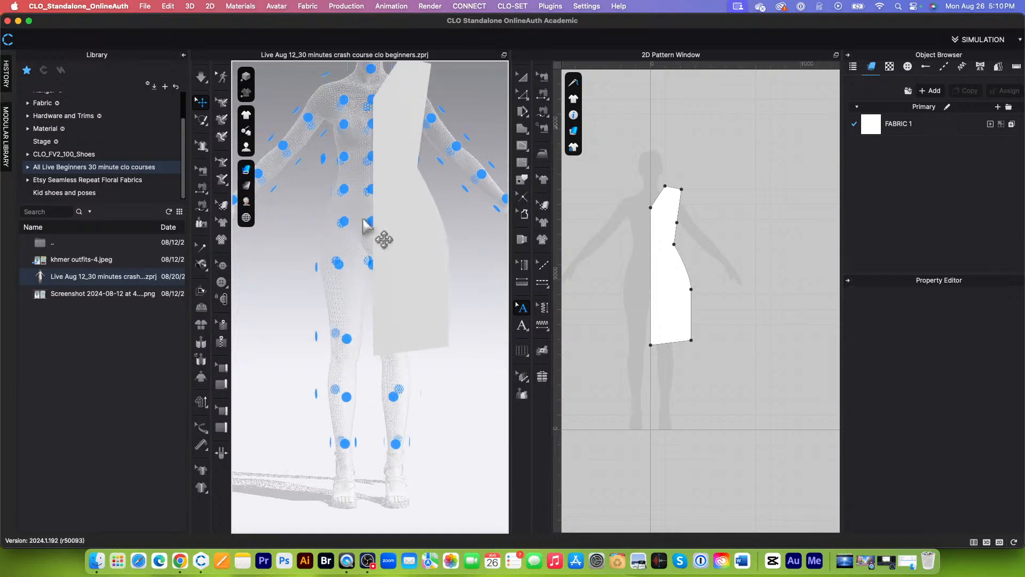
pyautogui.scroll(-5, 365, 237)
pyautogui.moveTo(342, 248); pyautogui.dragTo(452, 252, button='right')
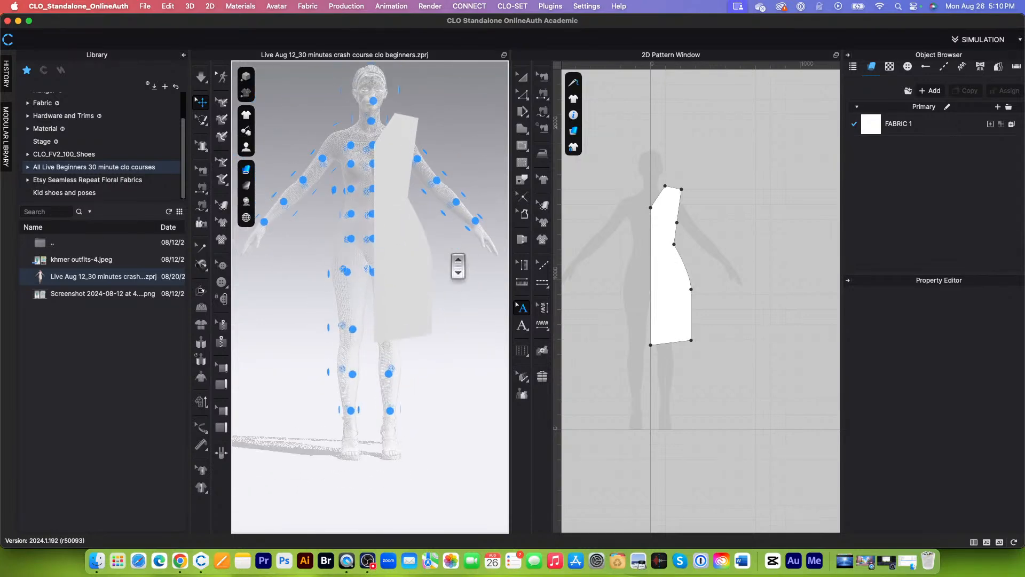
pyautogui.scroll(-4, 453, 260)
pyautogui.scroll(4, 452, 263)
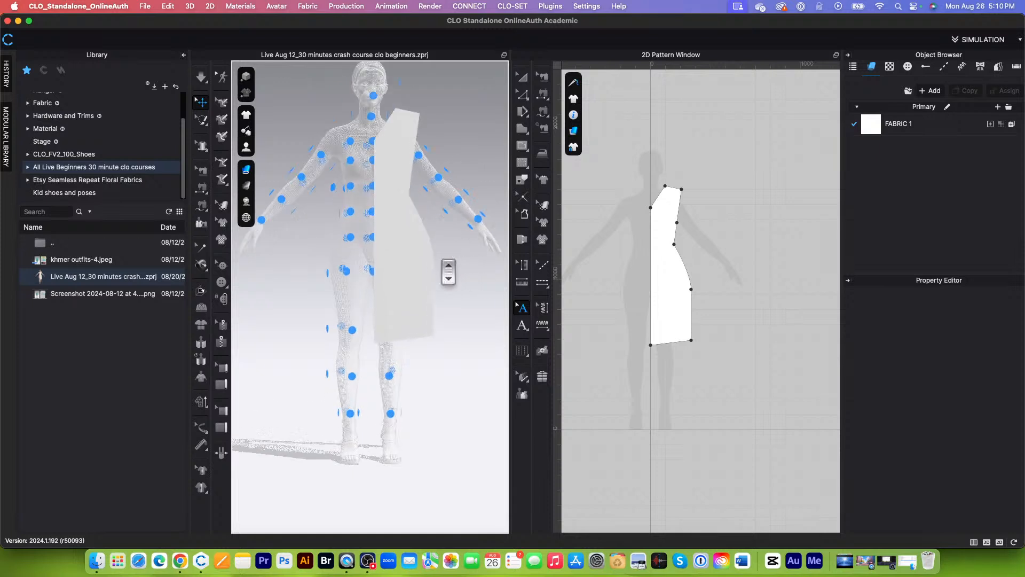
pyautogui.moveTo(246, 202)
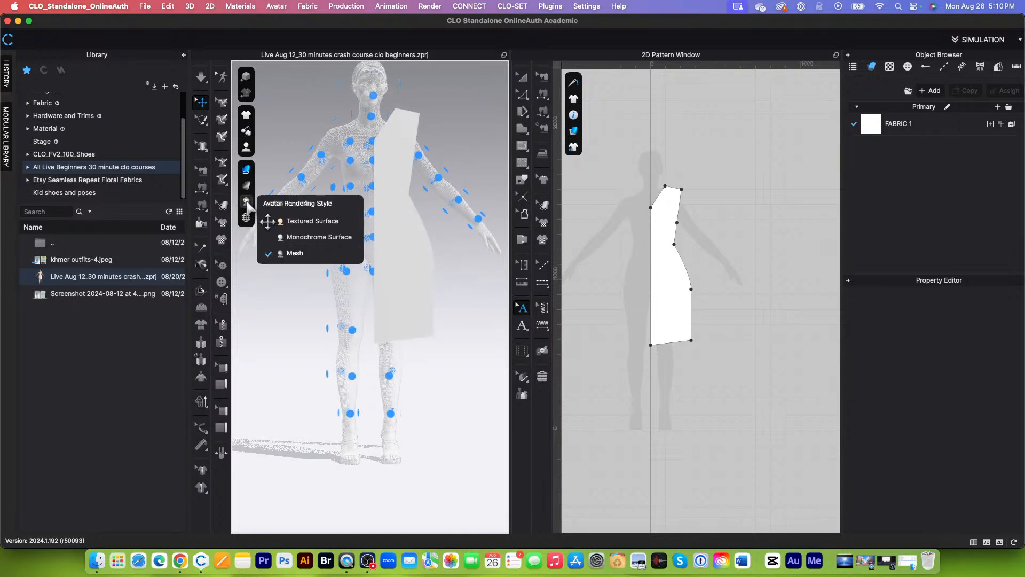
pyautogui.click(298, 221)
pyautogui.scroll(-2, 315, 240)
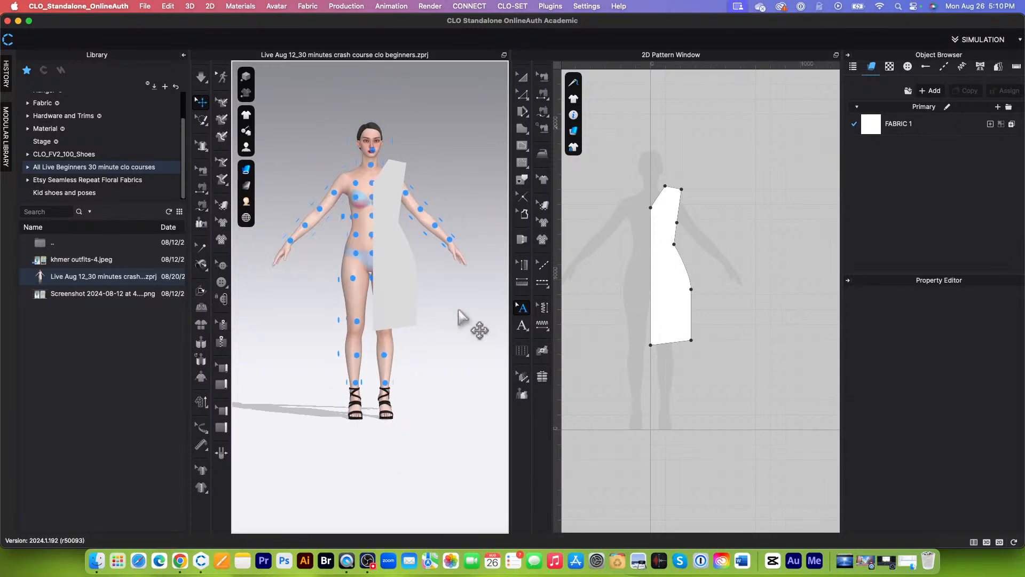
pyautogui.scroll(3, 458, 329)
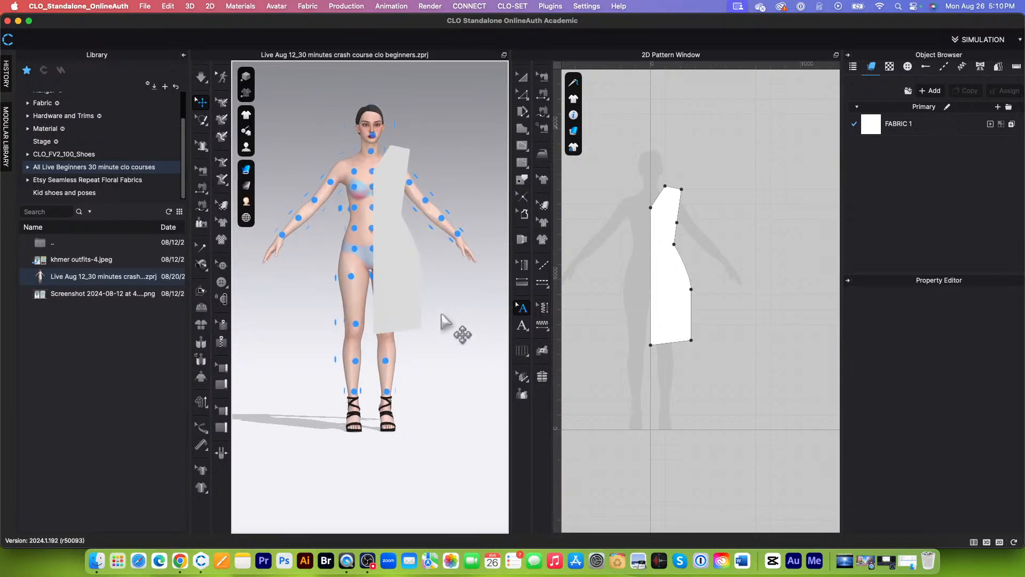
pyautogui.scroll(2, 443, 320)
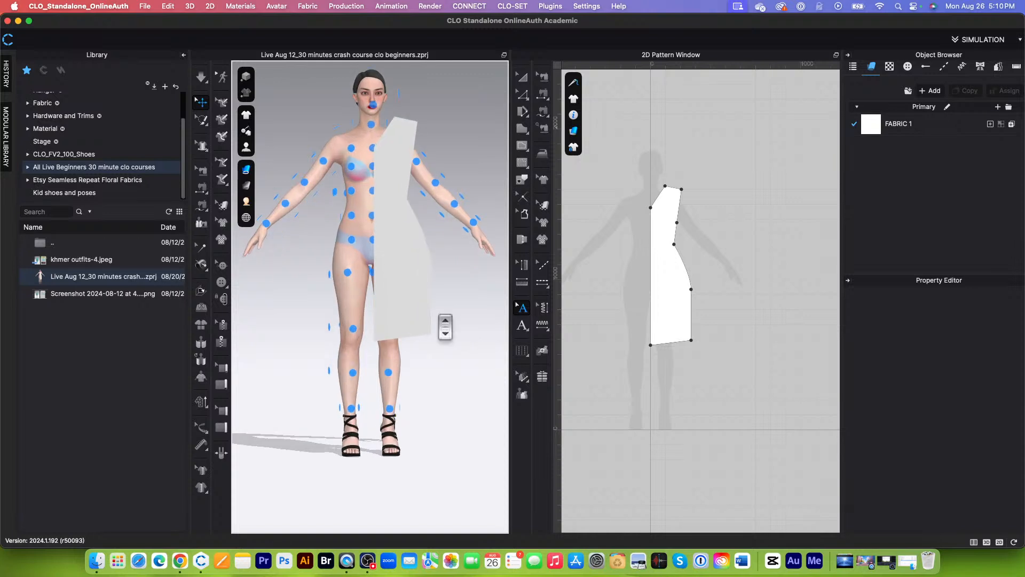
# Switch the avatar to Mesh rendering and hide its arrangement points to inspect the bare mesh
pyautogui.click(246, 202)
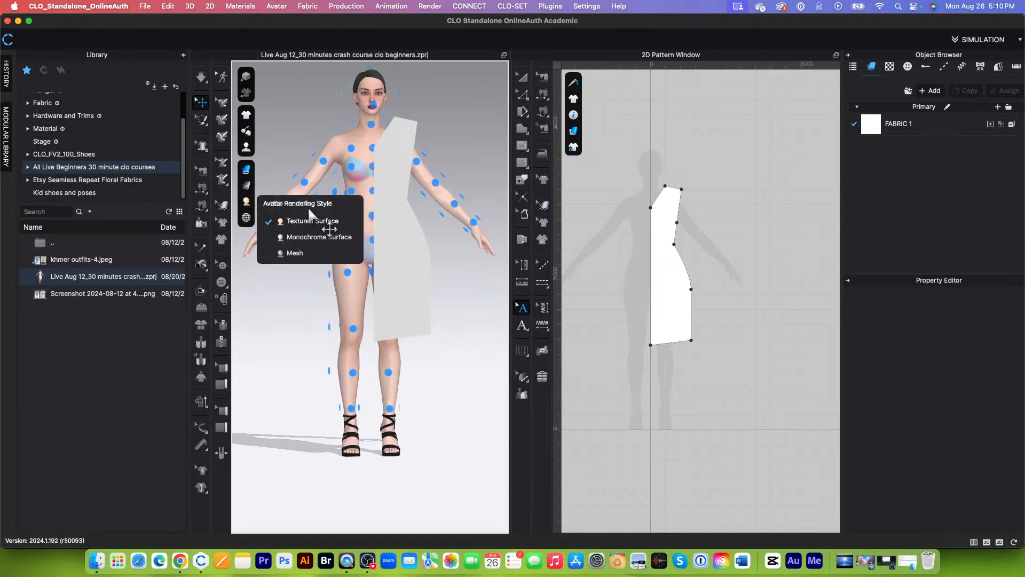
pyautogui.click(292, 254)
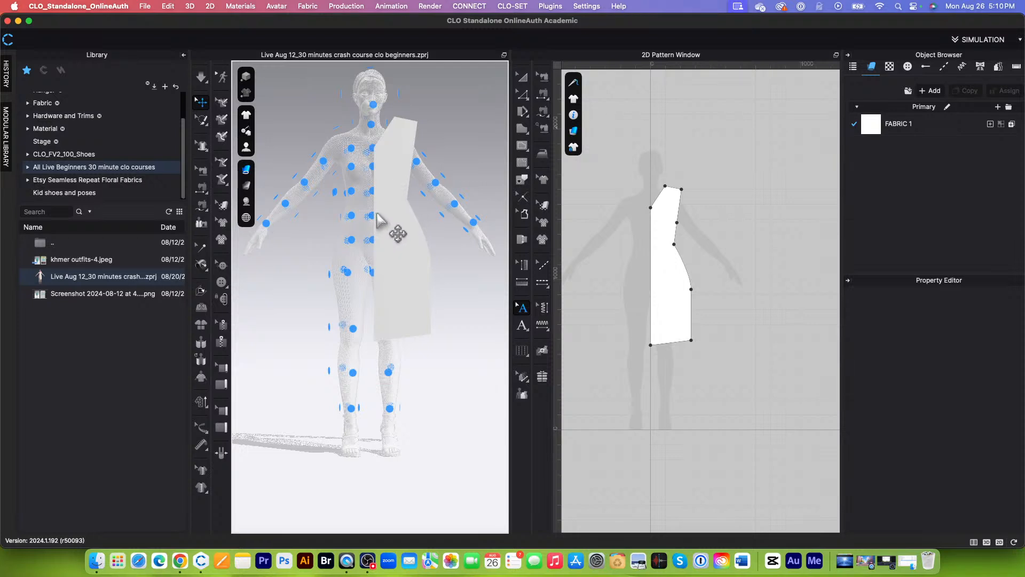
pyautogui.hotkey('shift', 'f')
pyautogui.scroll(3, 386, 225)
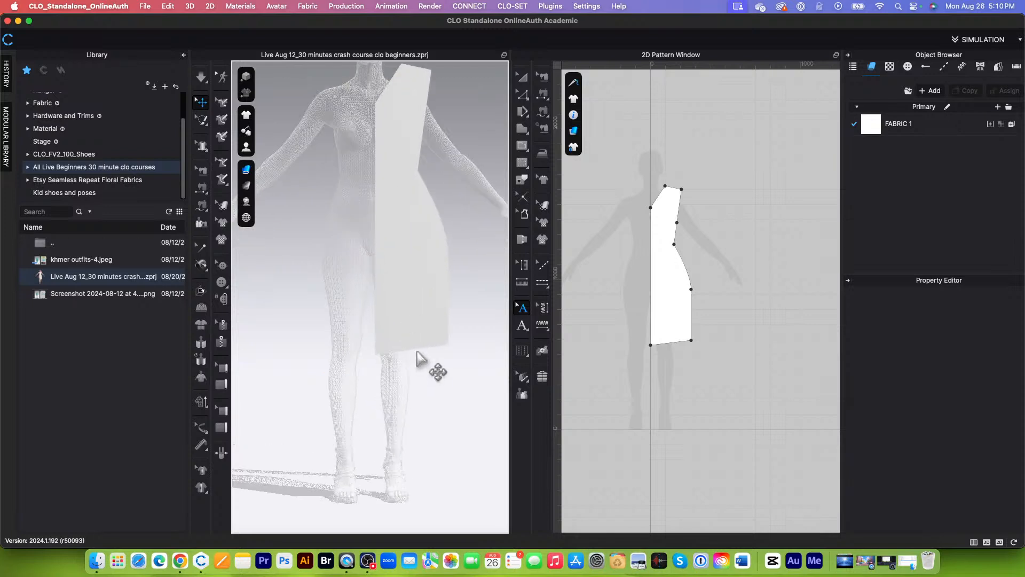
pyautogui.scroll(-3, 414, 368)
pyautogui.scroll(3, 395, 352)
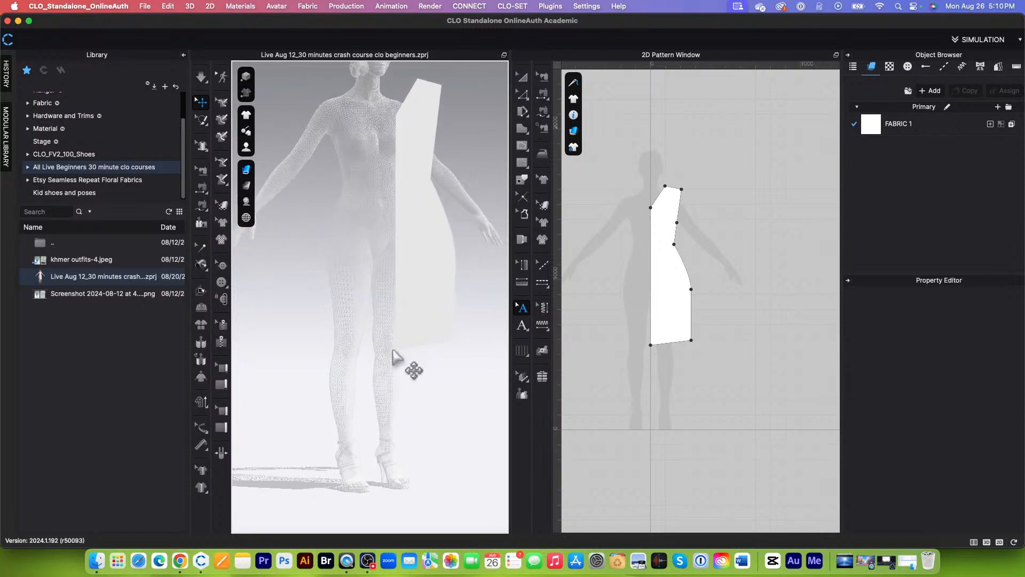
pyautogui.scroll(-3, 410, 394)
pyautogui.scroll(3, 353, 301)
pyautogui.scroll(-3, 352, 300)
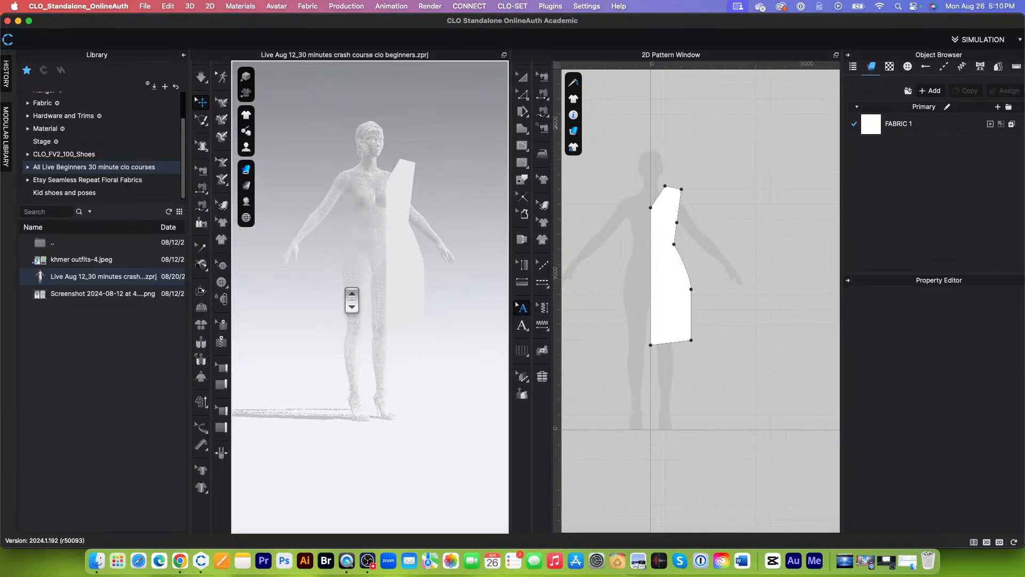
pyautogui.scroll(2, 374, 275)
pyautogui.scroll(2, 395, 237)
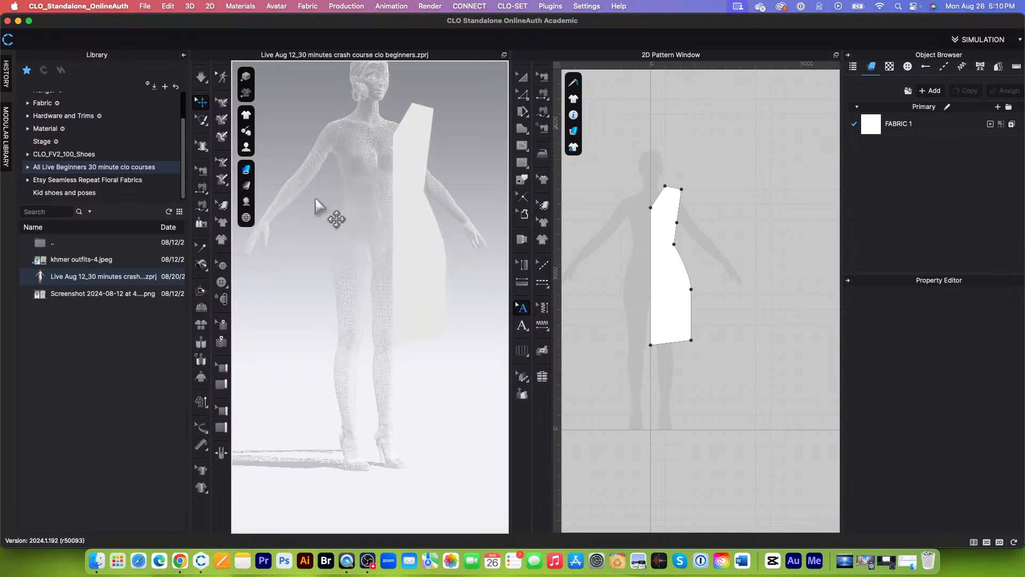
# Set the avatar's rendering style back to Textured Surface in the 3D window
pyautogui.moveTo(244, 201)
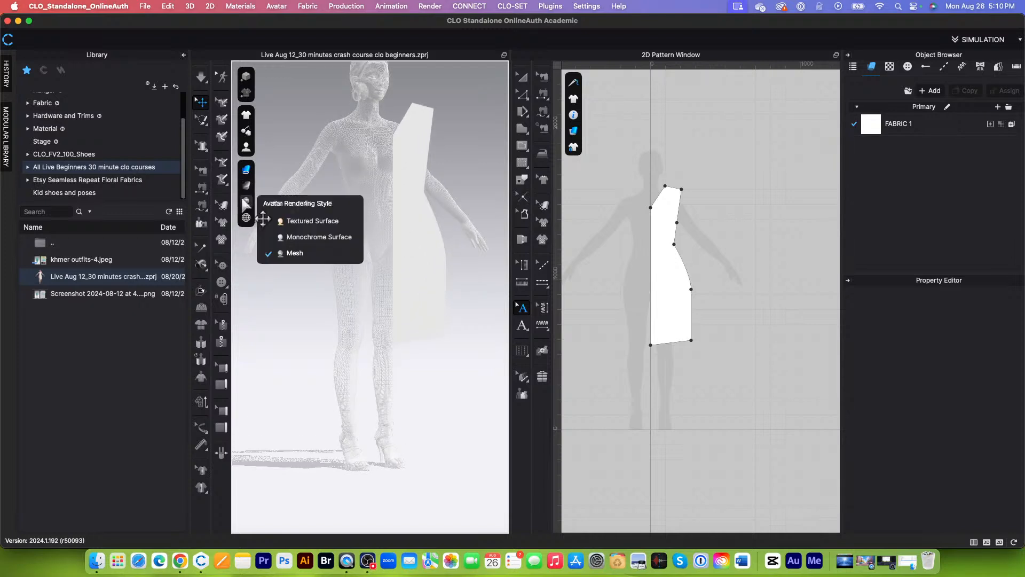
pyautogui.click(308, 237)
pyautogui.click(303, 221)
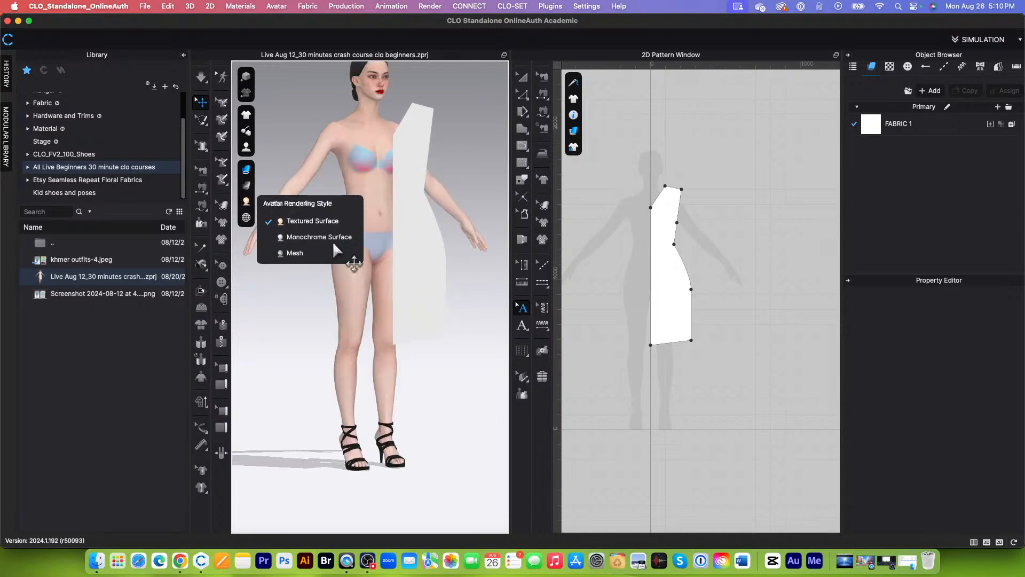
pyautogui.scroll(-2, 406, 331)
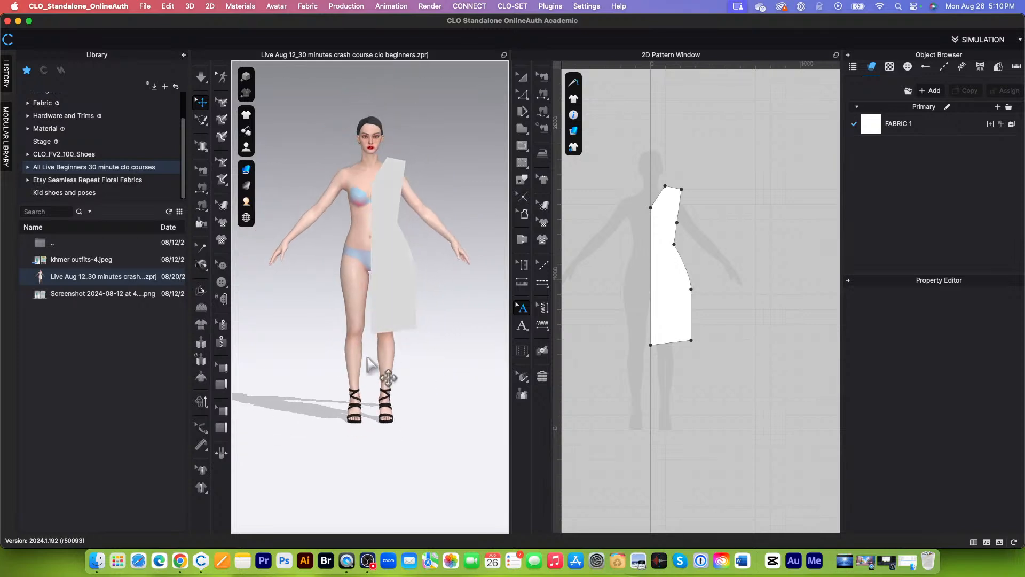
pyautogui.scroll(3, 320, 176)
# Show the ground grid beneath the avatar in the 3D window and inspect it around the feet
pyautogui.moveTo(247, 218)
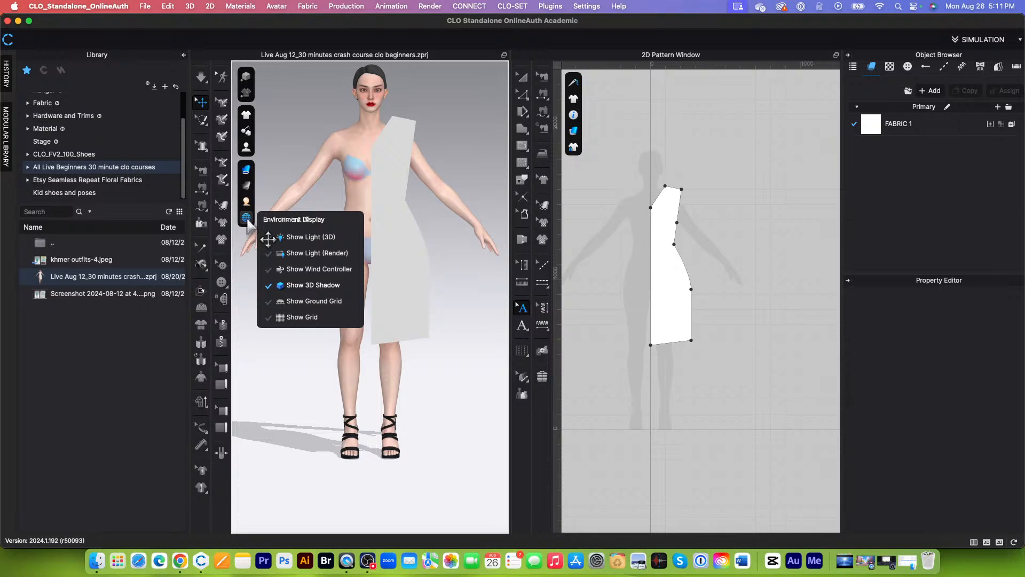
pyautogui.click(315, 301)
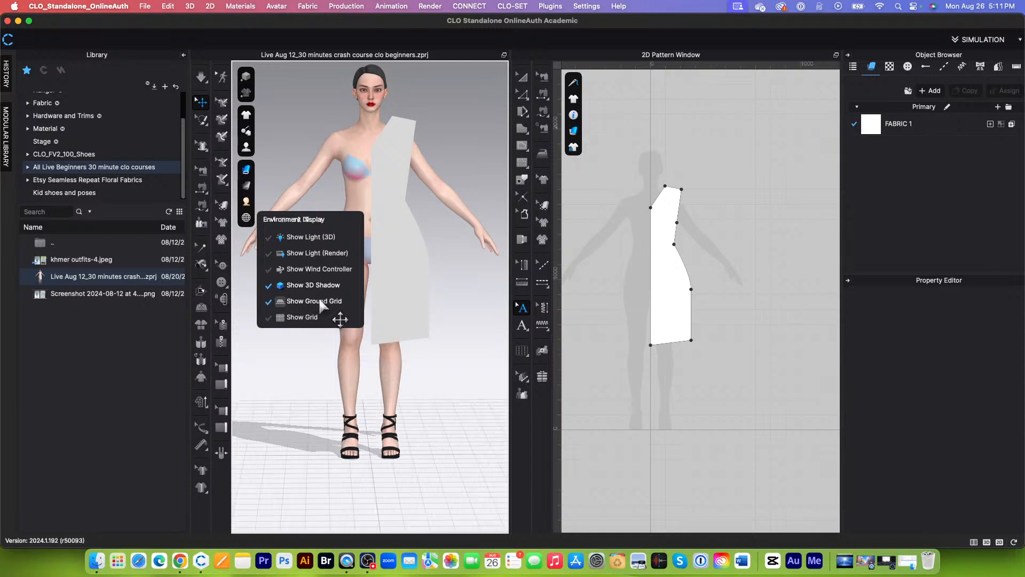
pyautogui.moveTo(339, 316); pyautogui.dragTo(419, 423, button='right')
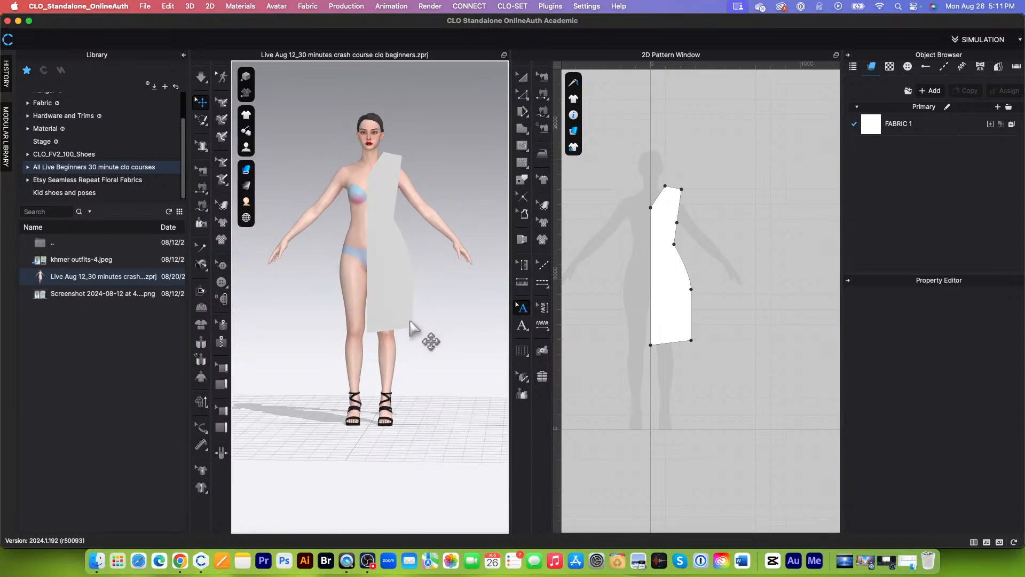
pyautogui.scroll(-2, 422, 332)
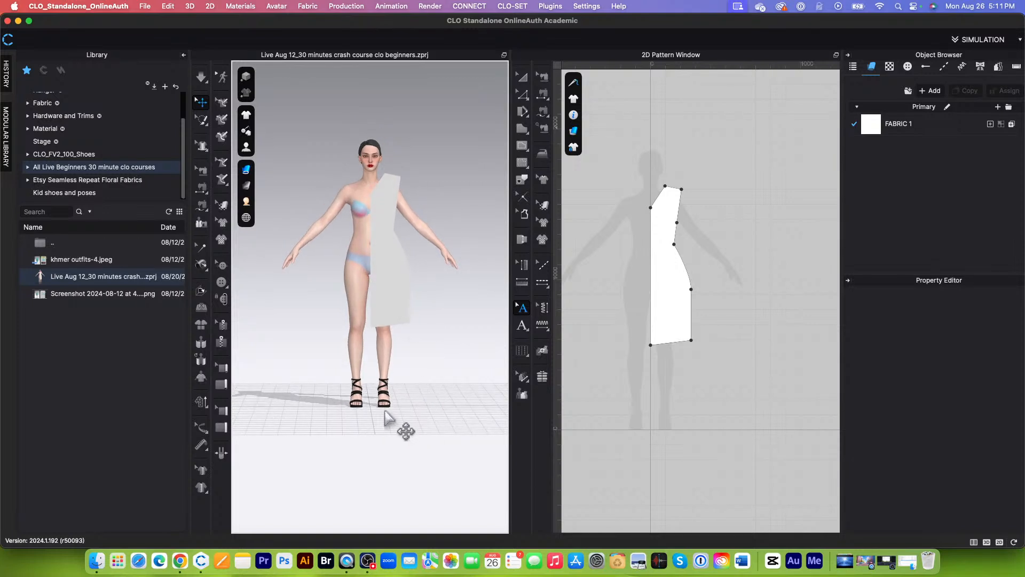
pyautogui.scroll(2, 403, 424)
pyautogui.scroll(2, 391, 412)
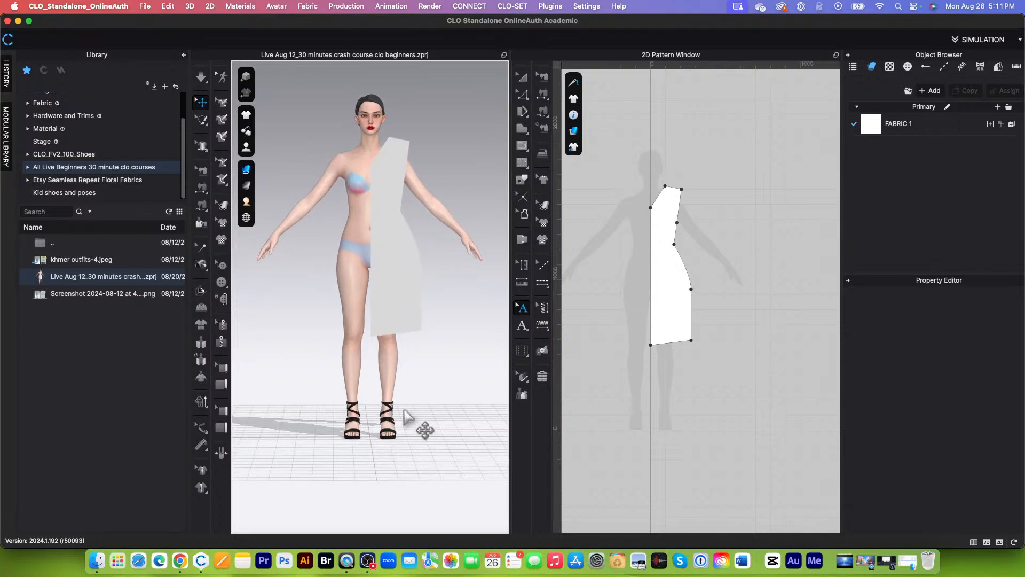
pyautogui.scroll(-3, 401, 418)
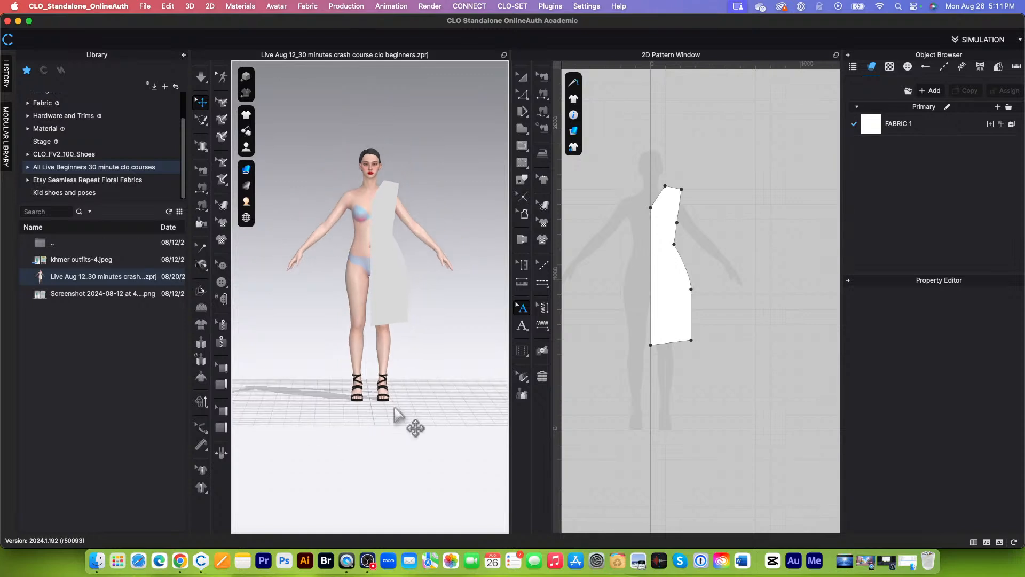
pyautogui.scroll(1, 395, 410)
# Try the Show Grid environment display behind the avatar in the 3D window
pyautogui.click(246, 217)
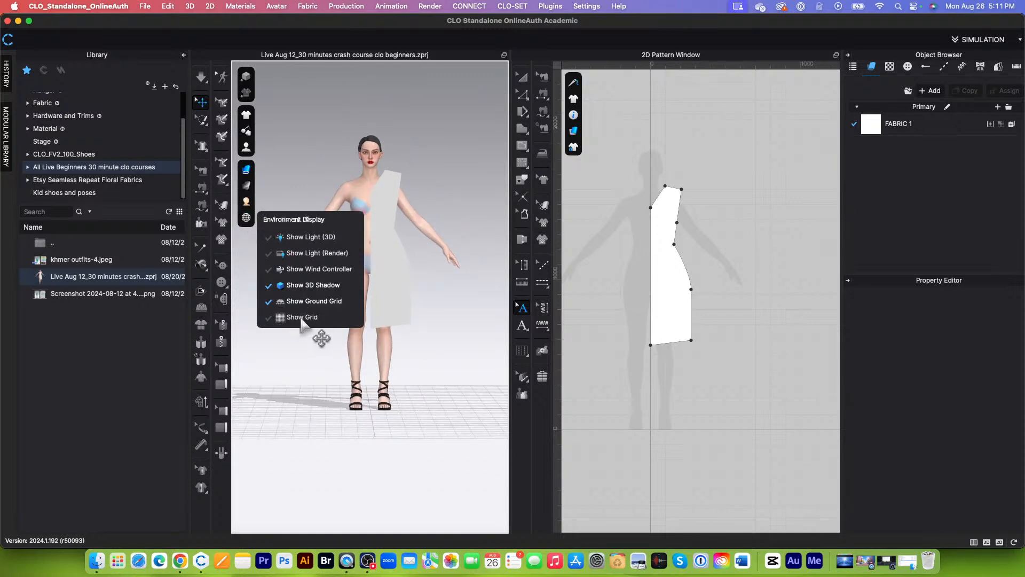
pyautogui.click(302, 319)
pyautogui.scroll(-2, 400, 412)
pyautogui.scroll(2, 400, 343)
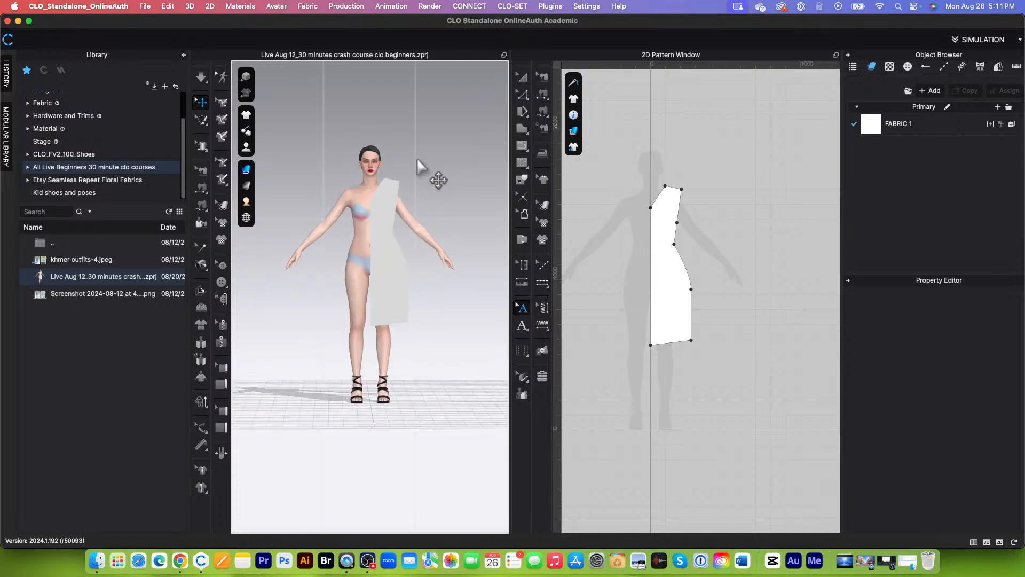
pyautogui.scroll(2, 422, 170)
pyautogui.click(246, 218)
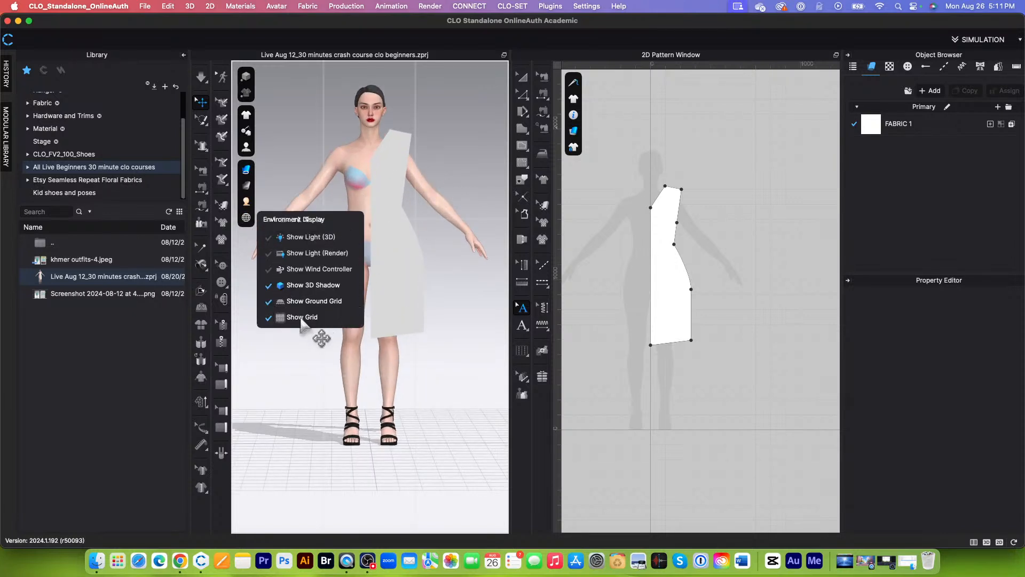
# Turn on Quality Render for the 3D window and inspect the avatar and dress pattern up close
pyautogui.scroll(-2, 367, 350)
pyautogui.scroll(-2, 367, 350)
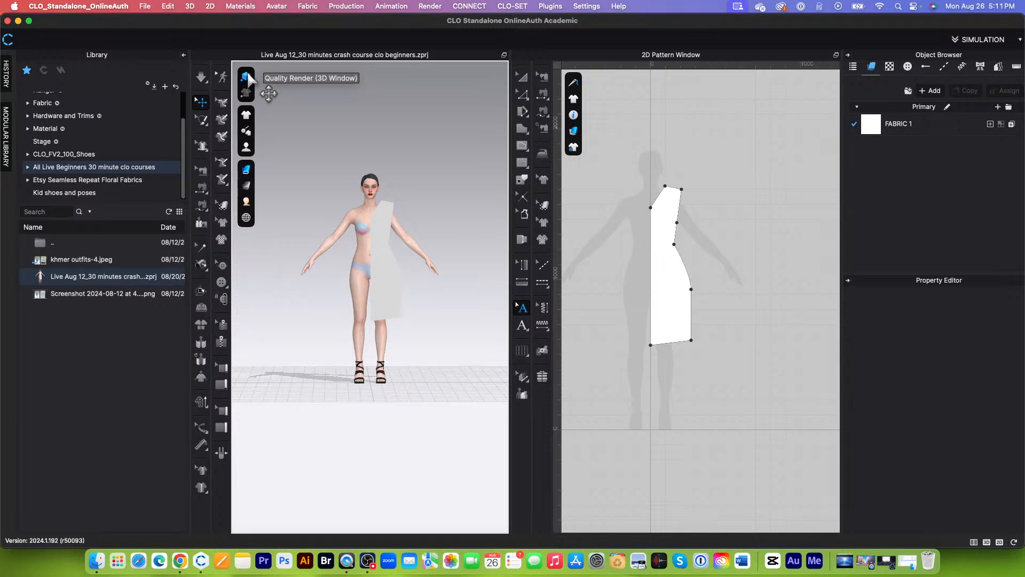
pyautogui.scroll(5, 411, 333)
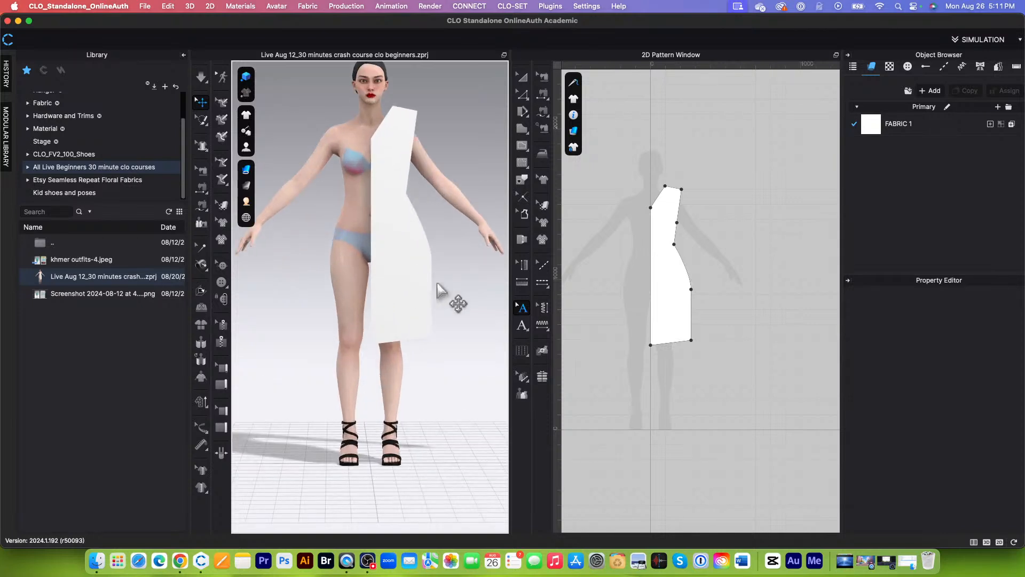
pyautogui.moveTo(442, 386); pyautogui.dragTo(434, 400, button='middle')
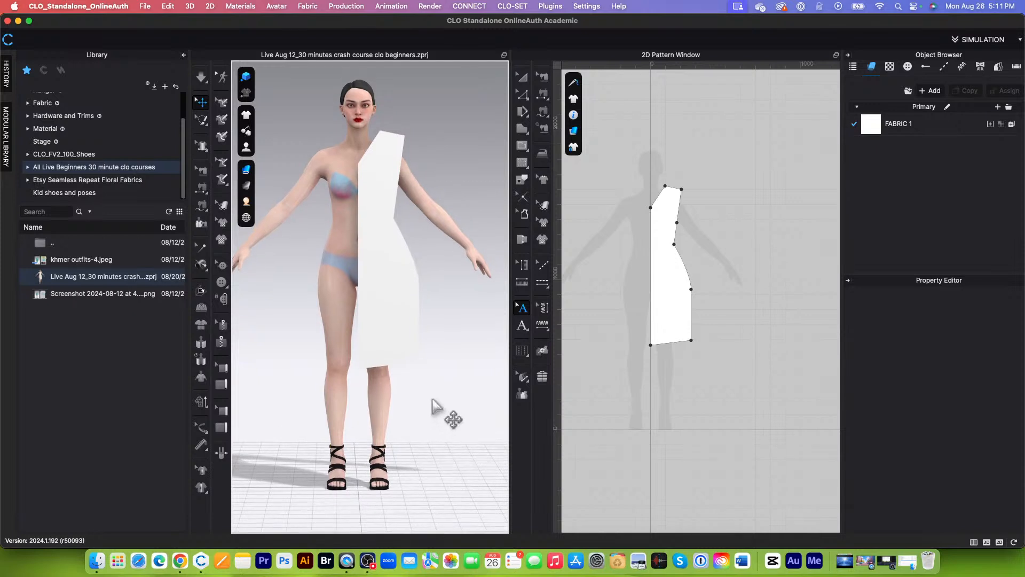
pyautogui.scroll(1, 478, 309)
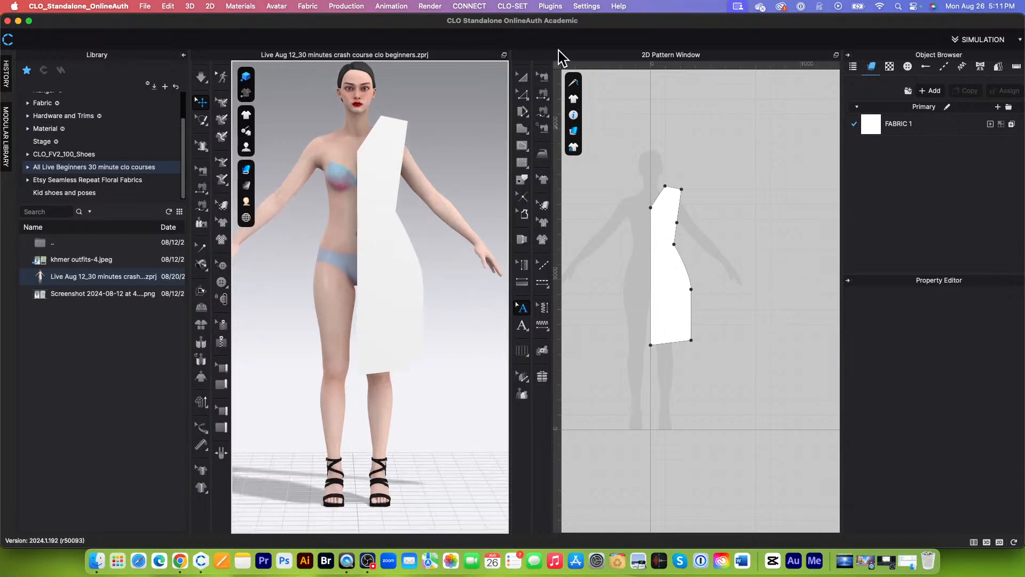
# Select the half dress pattern and set its FABRIC 1 front material type to Fabric_Silk/Satin
pyautogui.click(522, 76)
pyautogui.click(677, 282)
pyautogui.scroll(5, 679, 299)
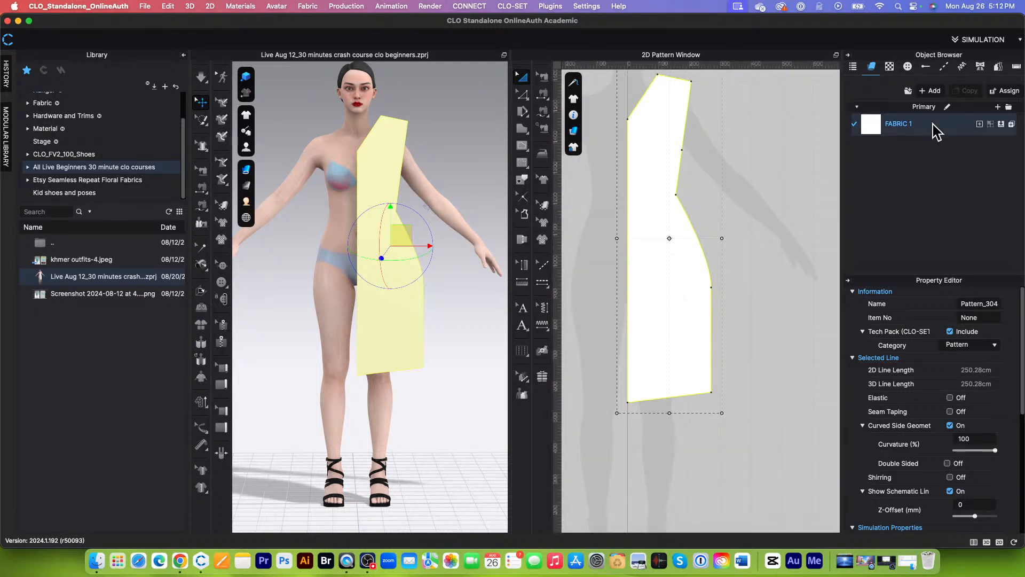
pyautogui.scroll(-3, 942, 306)
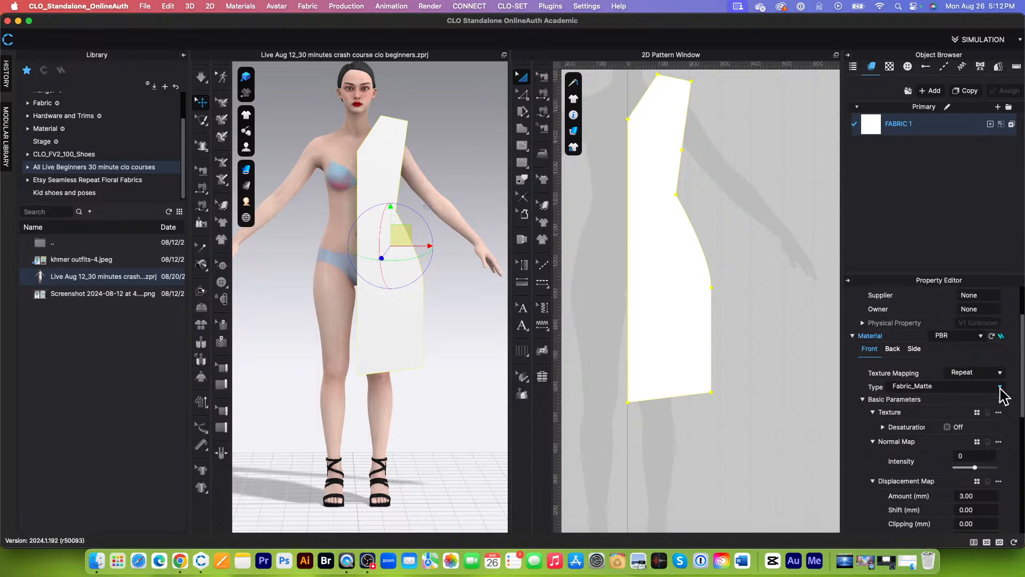
pyautogui.click(1001, 387)
pyautogui.click(930, 401)
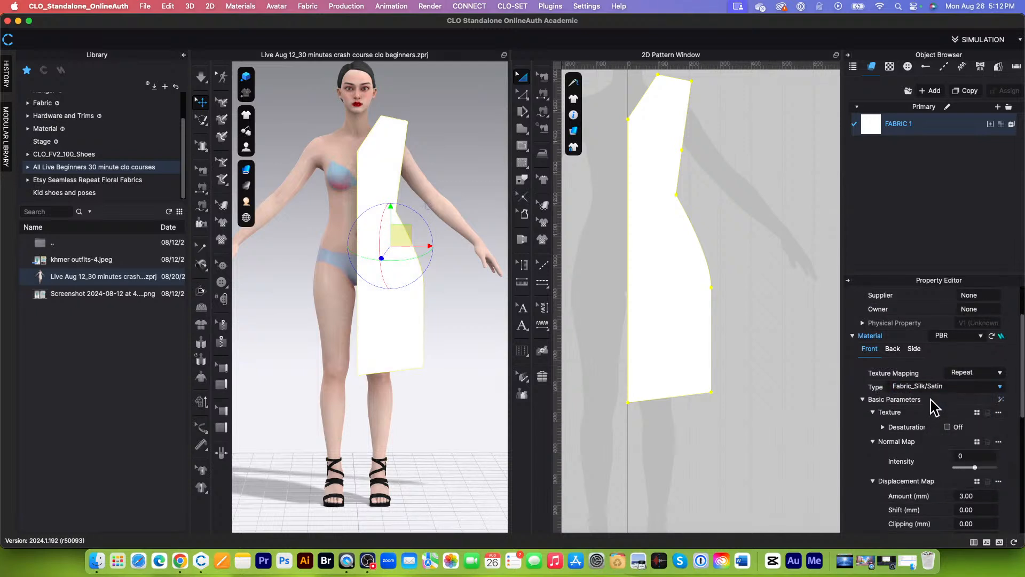
# Set the FABRIC 1 colour to the light cyan 63FAFA and apply it to the half dress pattern
pyautogui.scroll(-2, 790, 343)
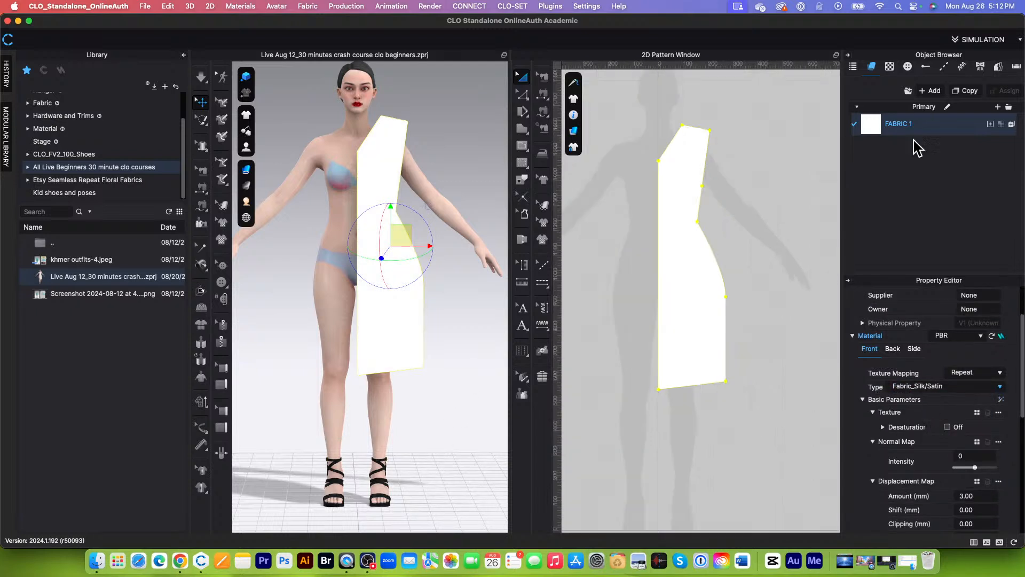
pyautogui.scroll(-5, 1009, 443)
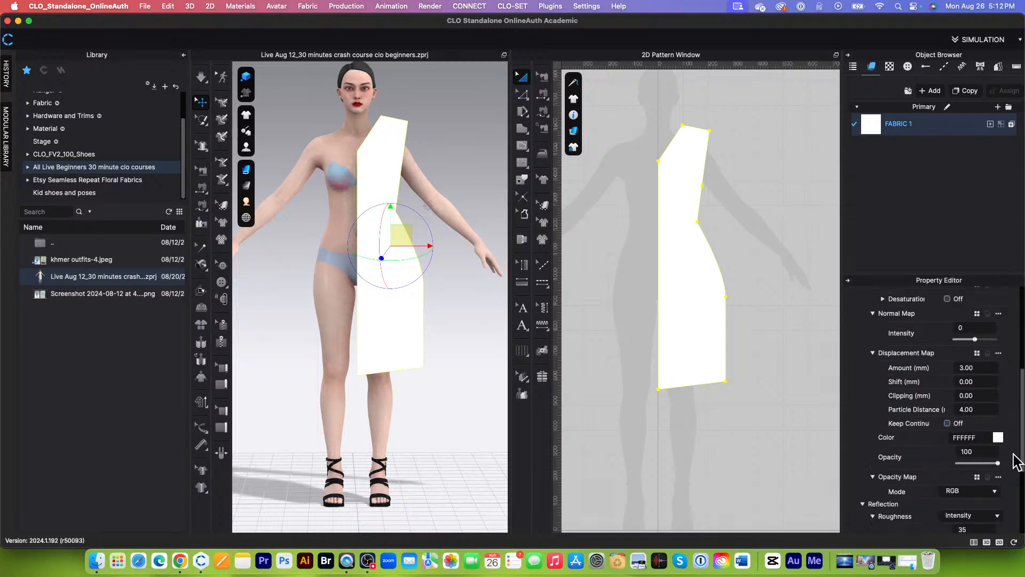
pyautogui.click(997, 438)
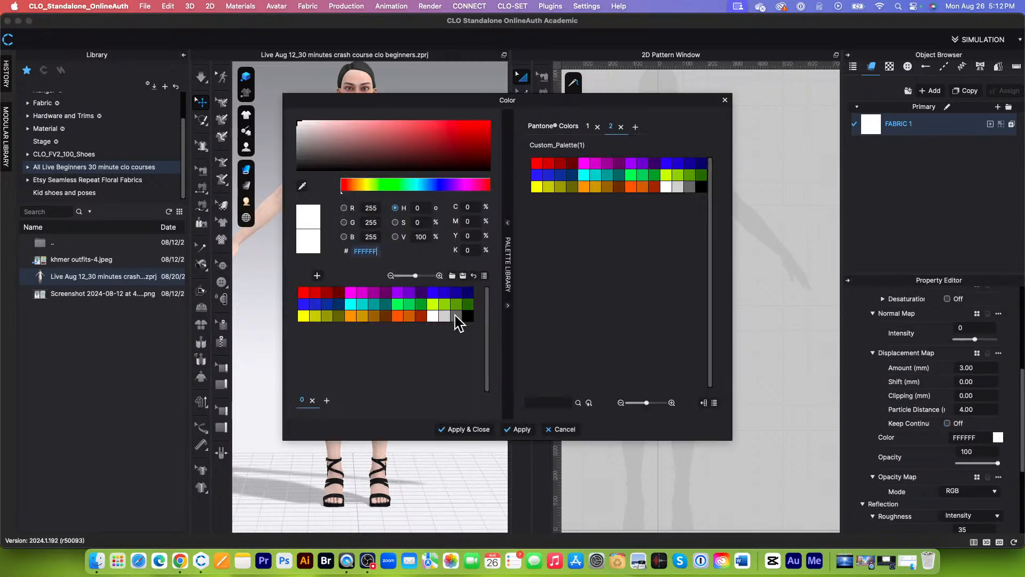
pyautogui.click(365, 124)
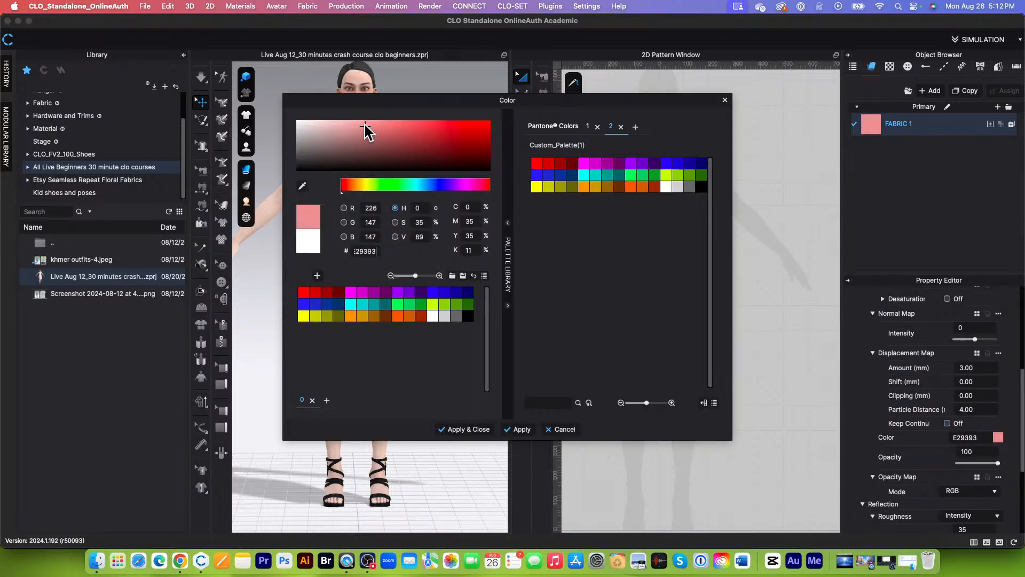
pyautogui.click(351, 304)
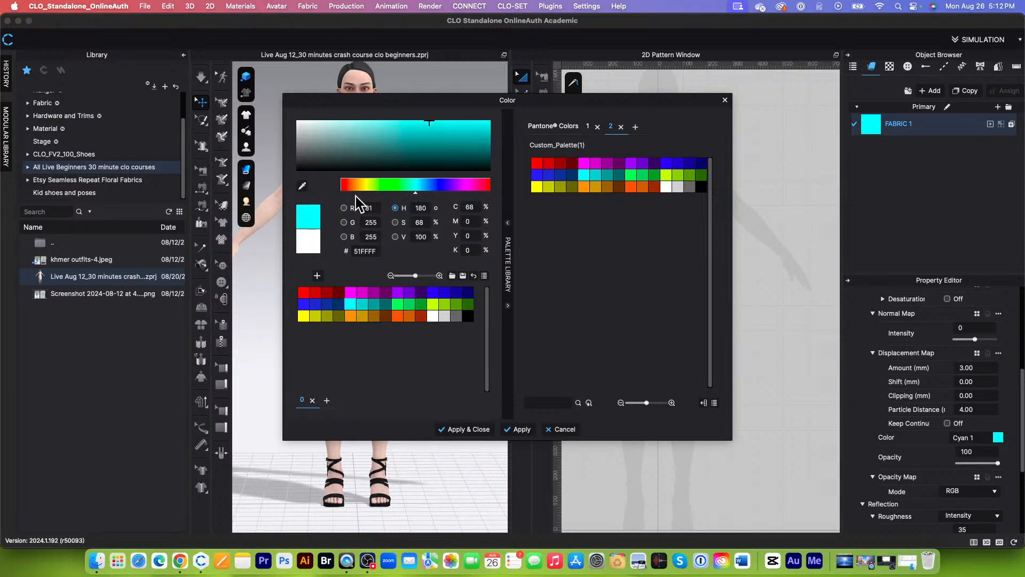
pyautogui.click(429, 123)
pyautogui.moveTo(431, 122); pyautogui.dragTo(415, 122)
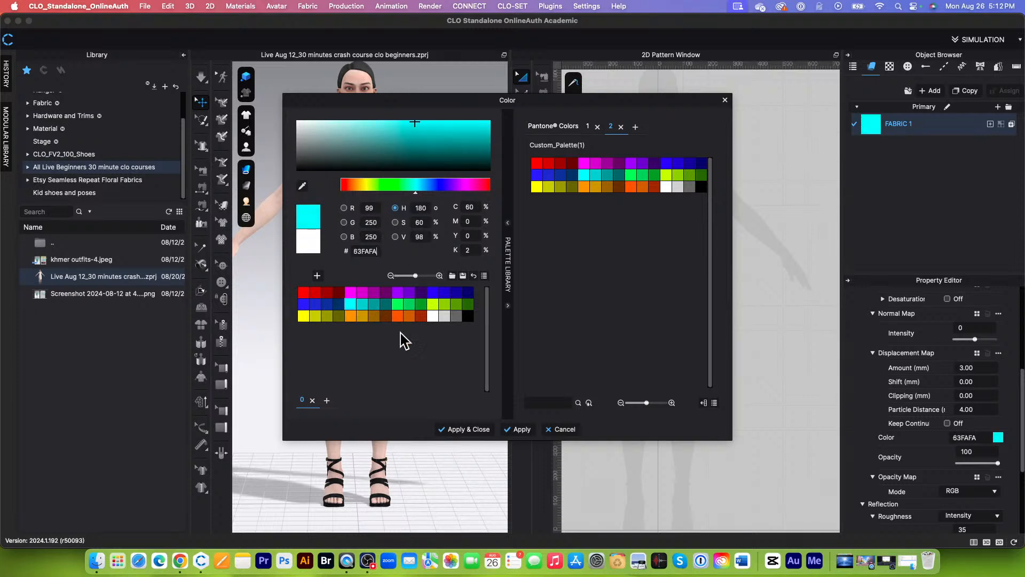
pyautogui.click(465, 428)
pyautogui.click(457, 274)
pyautogui.scroll(3, 458, 290)
pyautogui.scroll(-3, 458, 290)
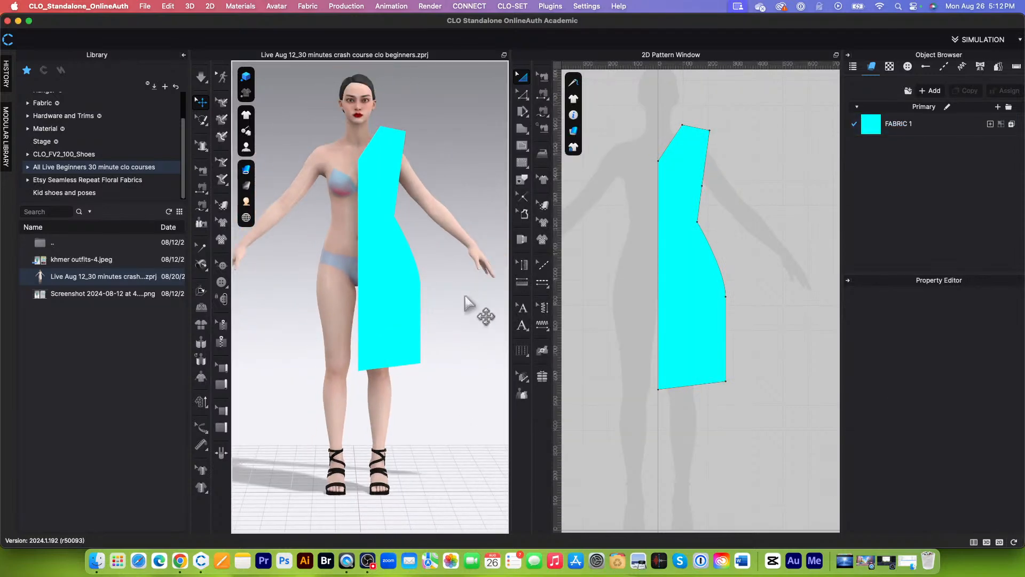
# Change the front material type of FABRIC 1 to Fabric_Shiny and inspect the dress pattern on the avatar
pyautogui.click(702, 271)
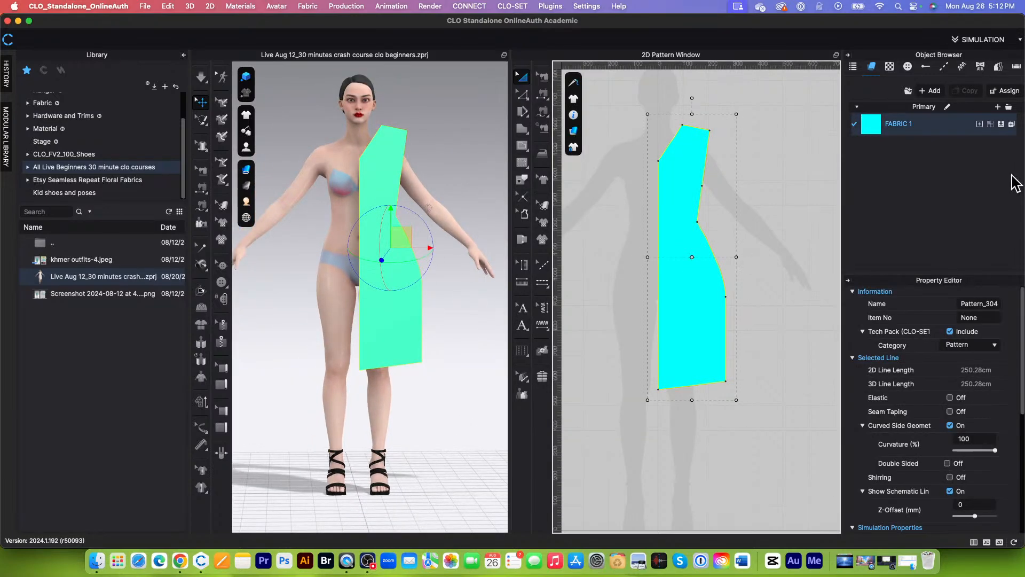
pyautogui.click(471, 317)
pyautogui.scroll(2, 470, 316)
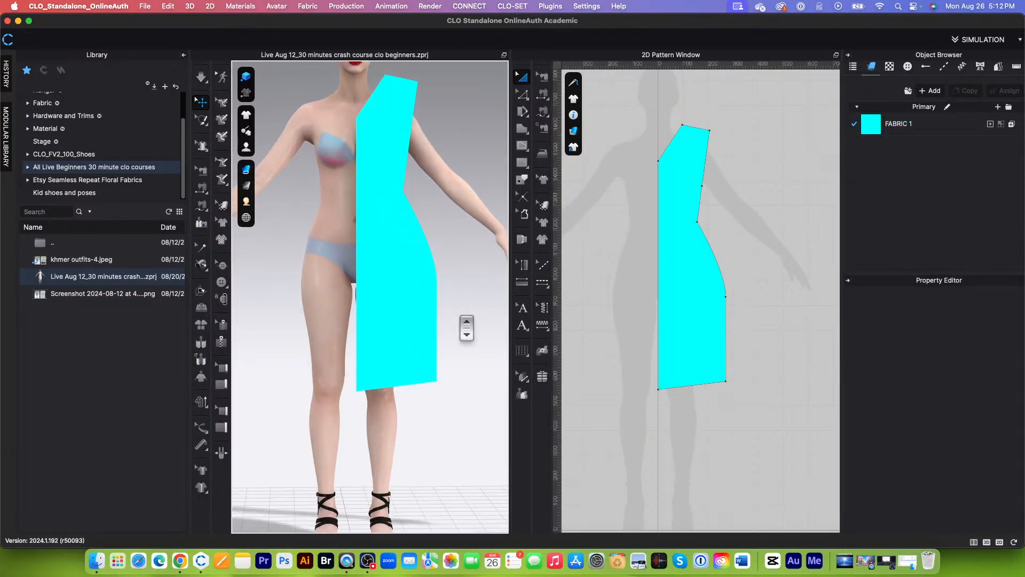
pyautogui.click(932, 124)
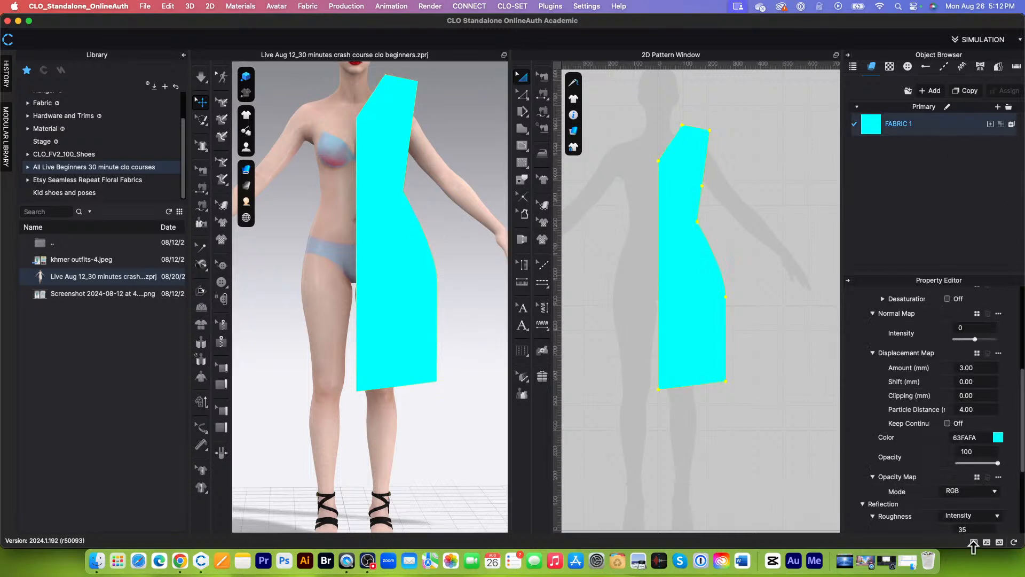
pyautogui.scroll(5, 961, 472)
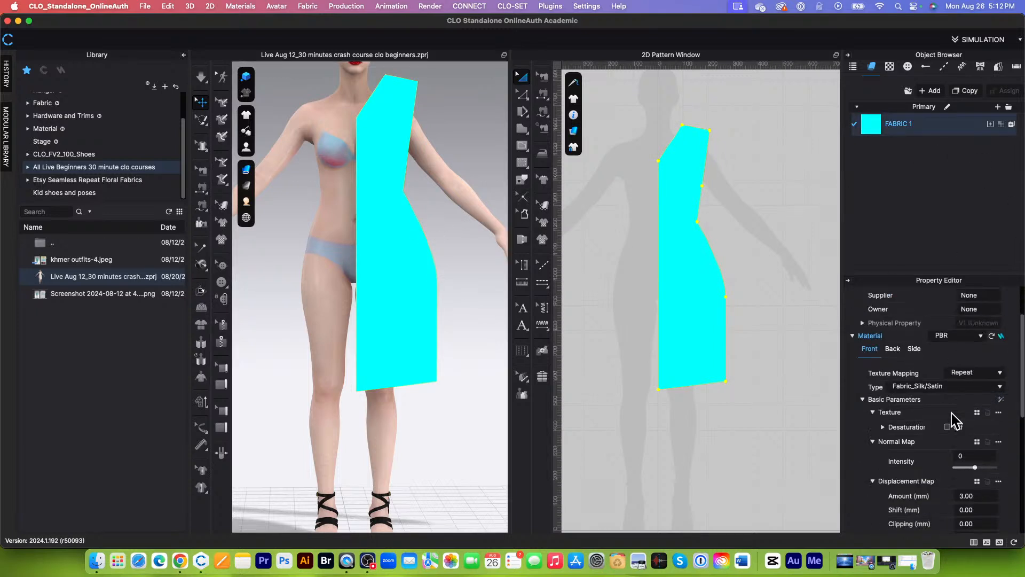
pyautogui.click(999, 386)
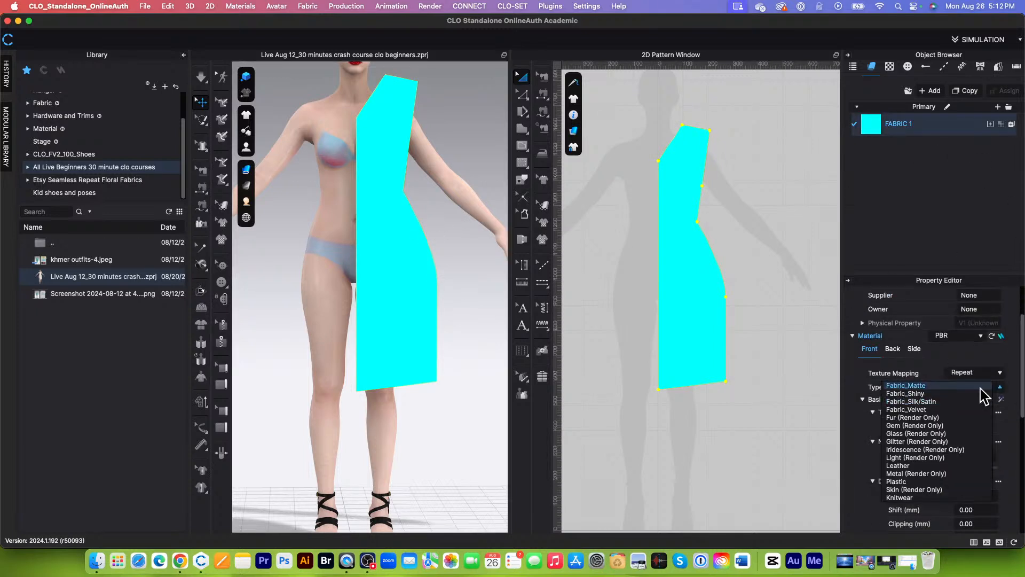
pyautogui.click(927, 399)
pyautogui.moveTo(487, 460); pyautogui.dragTo(332, 434, button='right')
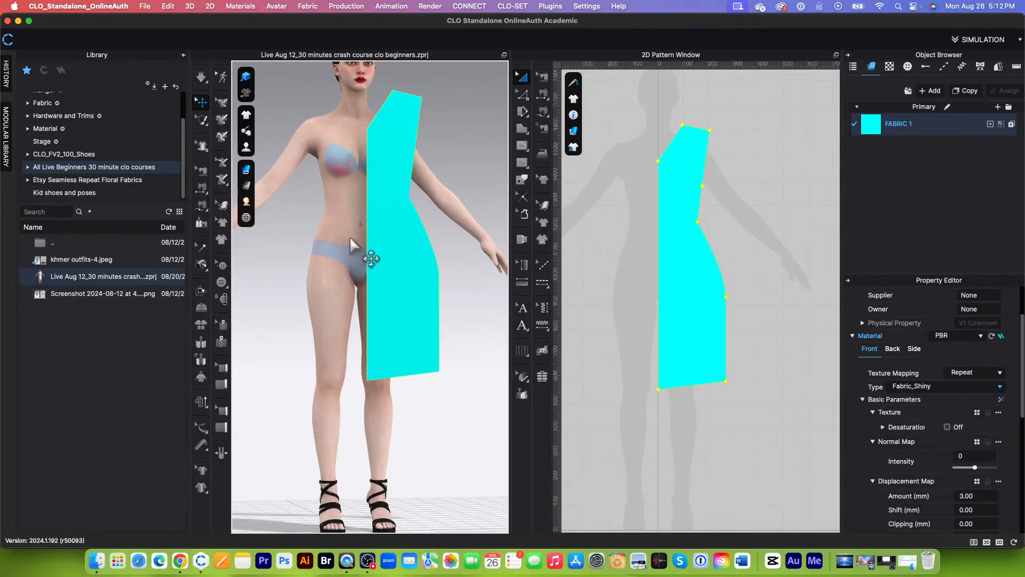
pyautogui.scroll(-3, 367, 257)
pyautogui.moveTo(442, 321); pyautogui.dragTo(292, 213, button='right')
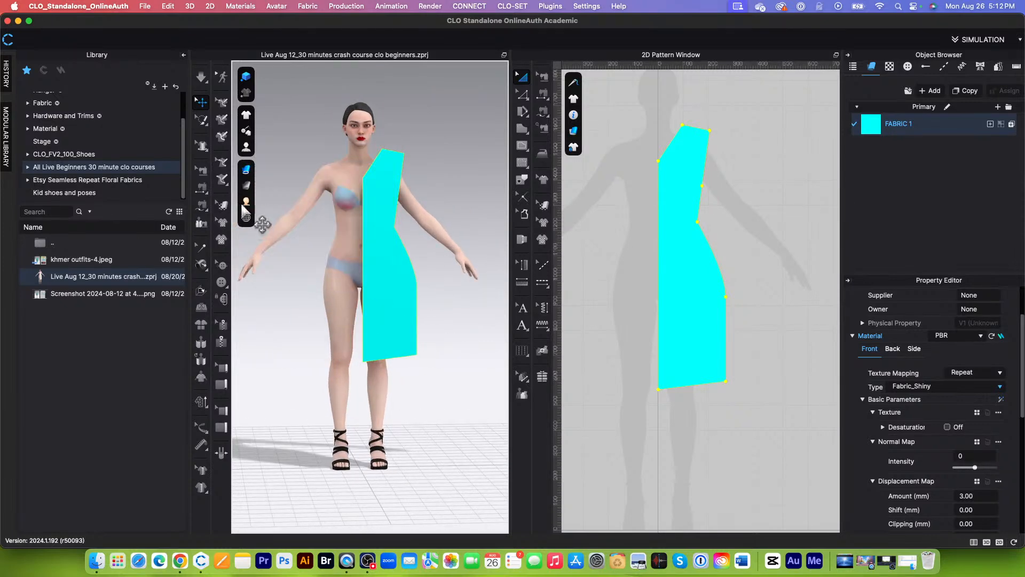
# Hide the avatar and inspect the half dress pattern on its own in the 3D window
pyautogui.moveTo(248, 150)
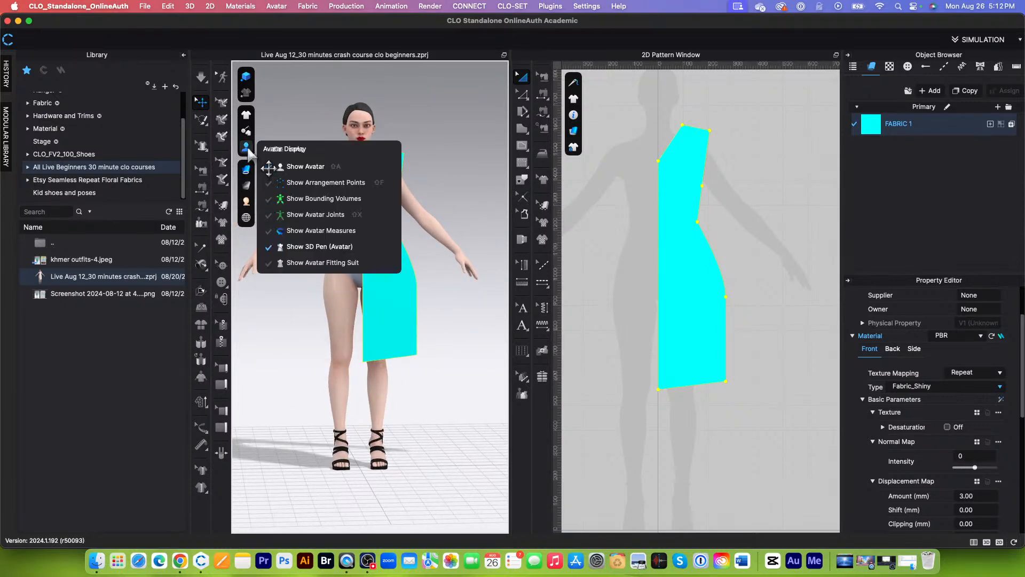
pyautogui.click(315, 169)
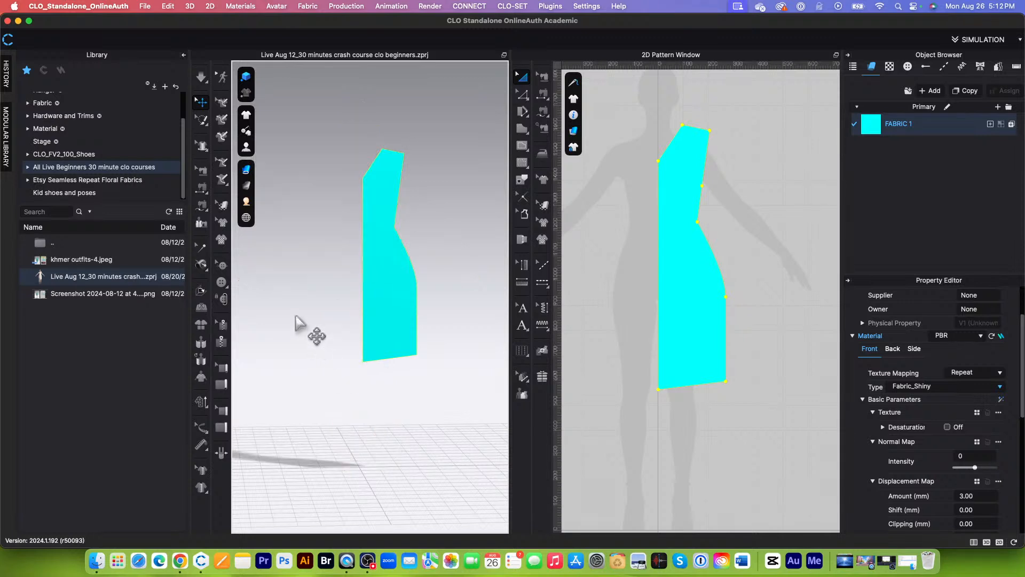
pyautogui.moveTo(293, 328)
pyautogui.mouseDown(button='right')
pyautogui.moveTo(486, 338)
pyautogui.moveTo(393, 355)
pyautogui.moveTo(327, 416)
pyautogui.moveTo(378, 405)
pyautogui.moveTo(330, 312)
pyautogui.moveTo(411, 342)
pyautogui.moveTo(349, 358)
pyautogui.moveTo(238, 350)
pyautogui.moveTo(419, 350)
pyautogui.moveTo(263, 343)
pyautogui.moveTo(378, 344)
pyautogui.moveTo(290, 345)
pyautogui.mouseUp(button='right')
pyautogui.scroll(-5, 298, 355)
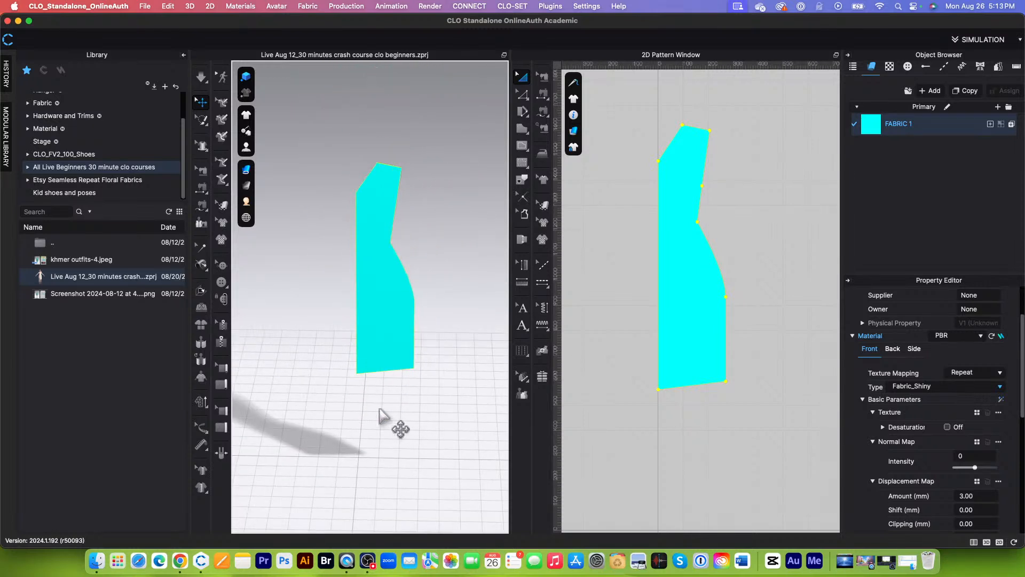
pyautogui.scroll(5, 380, 411)
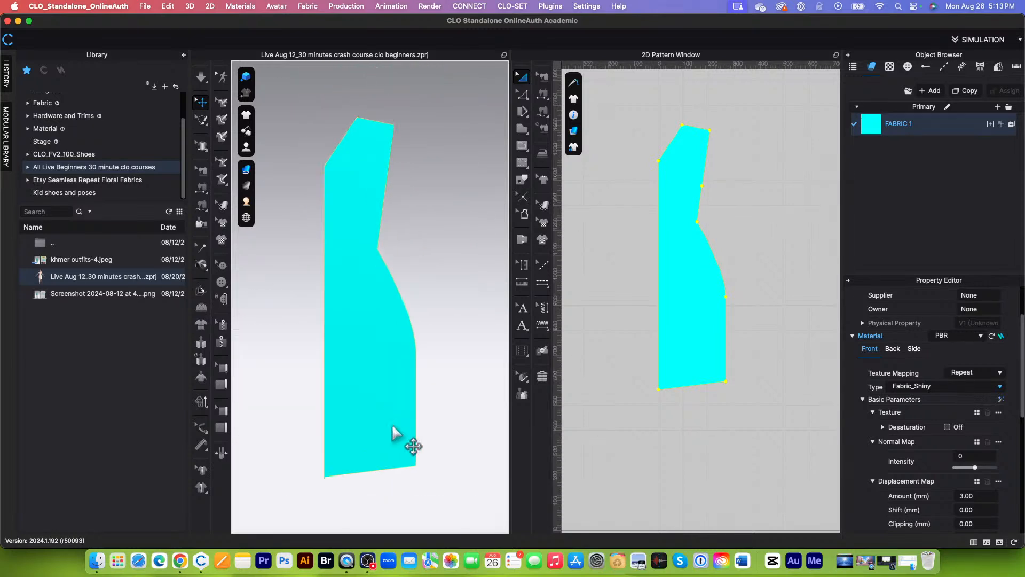
pyautogui.moveTo(404, 531); pyautogui.dragTo(426, 476, button='middle')
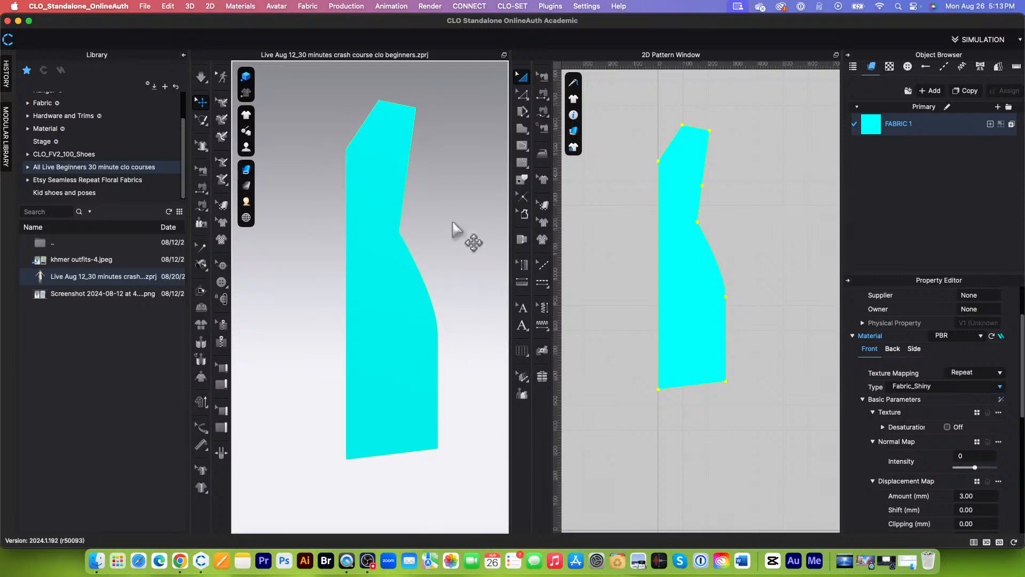
pyautogui.scroll(-3, 452, 223)
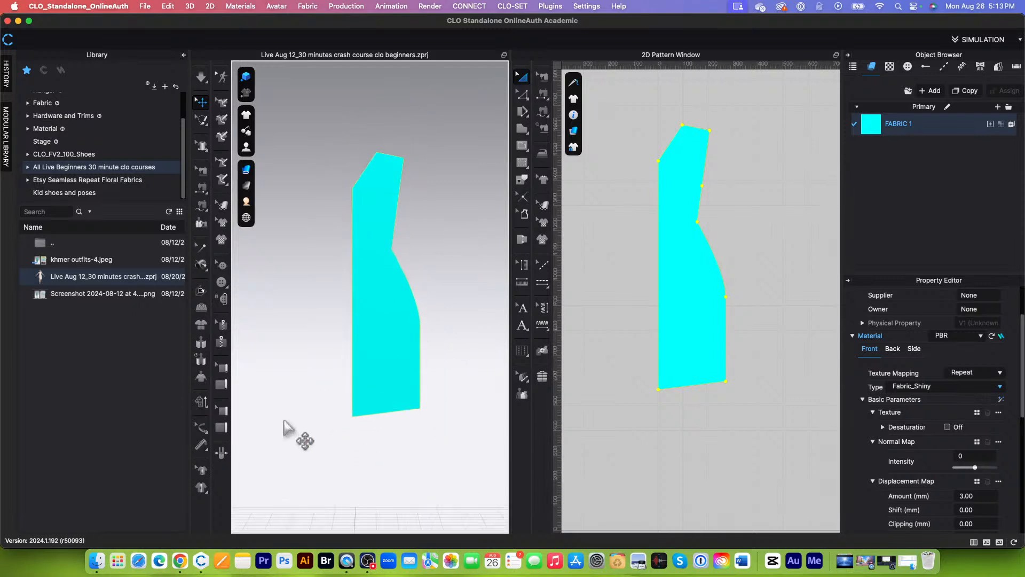
pyautogui.moveTo(284, 419); pyautogui.dragTo(320, 419, button='right')
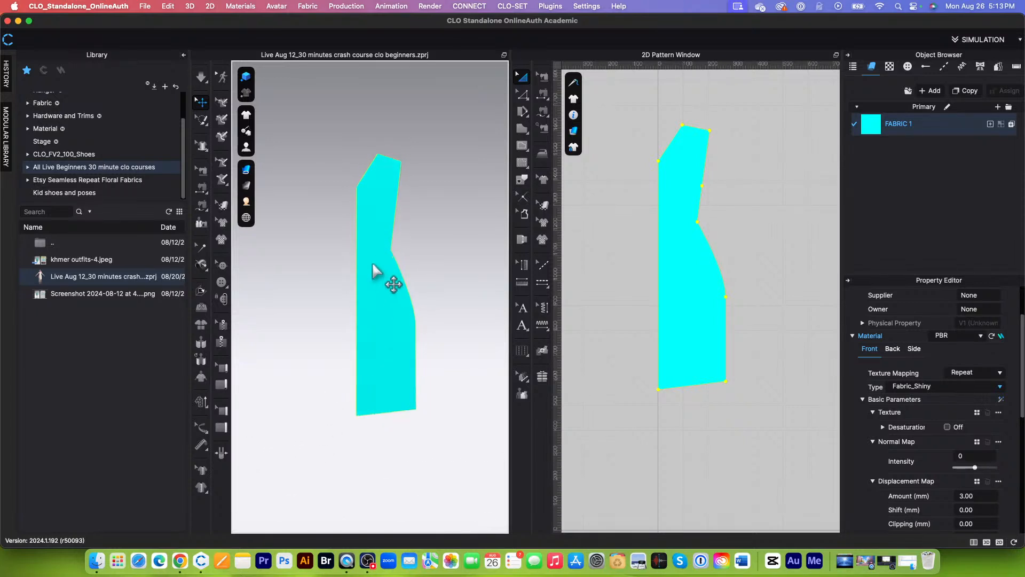
pyautogui.scroll(-2, 398, 292)
pyautogui.scroll(2, 373, 408)
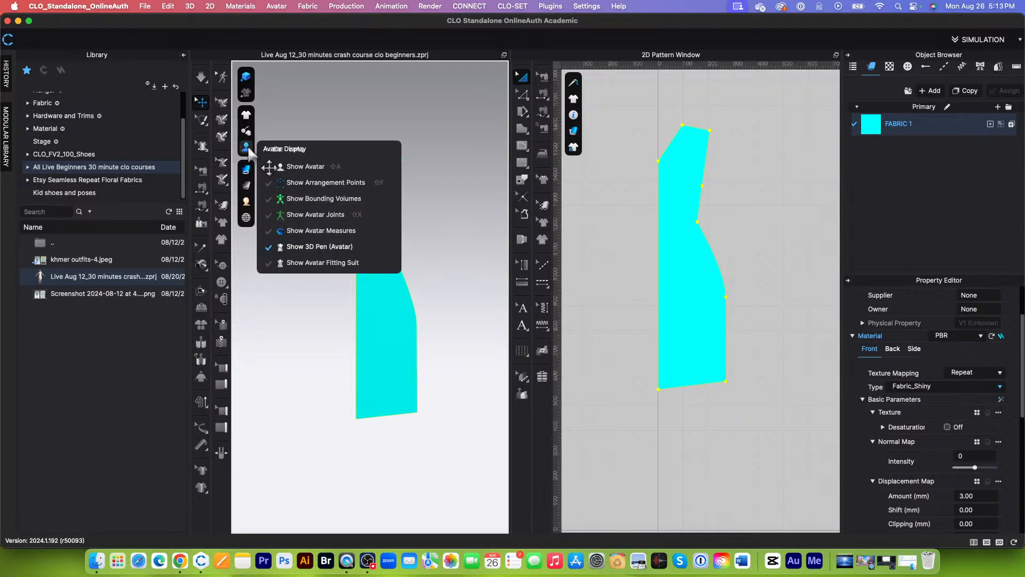
# Show the avatar again and set the 3D window to the front view
pyautogui.click(300, 168)
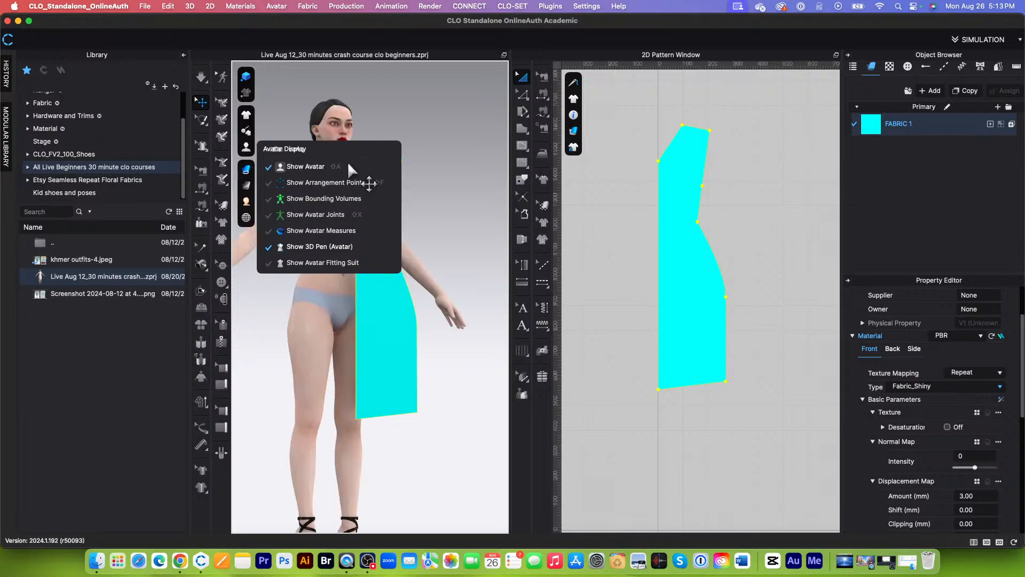
pyautogui.scroll(-3, 454, 369)
pyautogui.press('2')
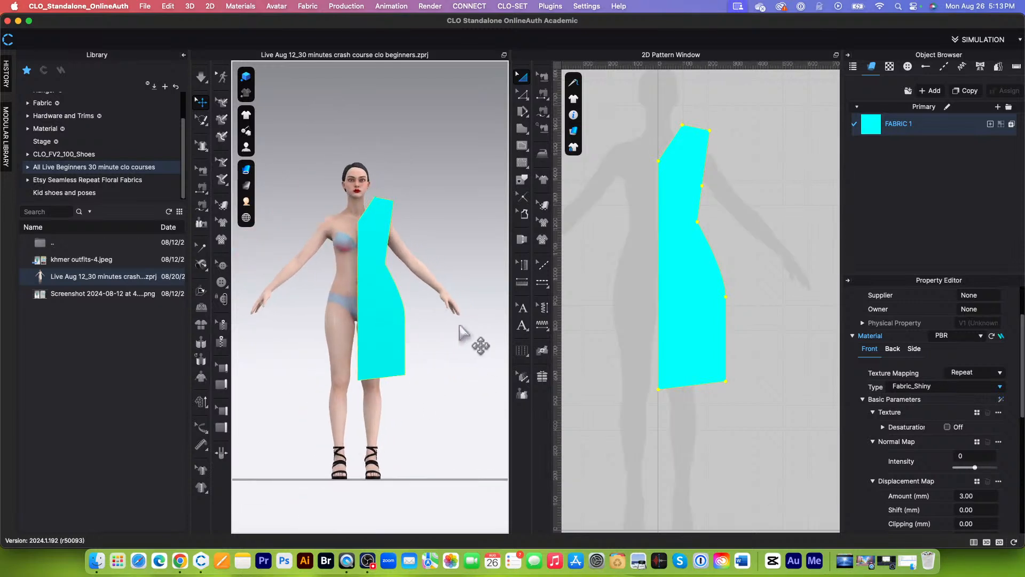
pyautogui.scroll(1, 459, 326)
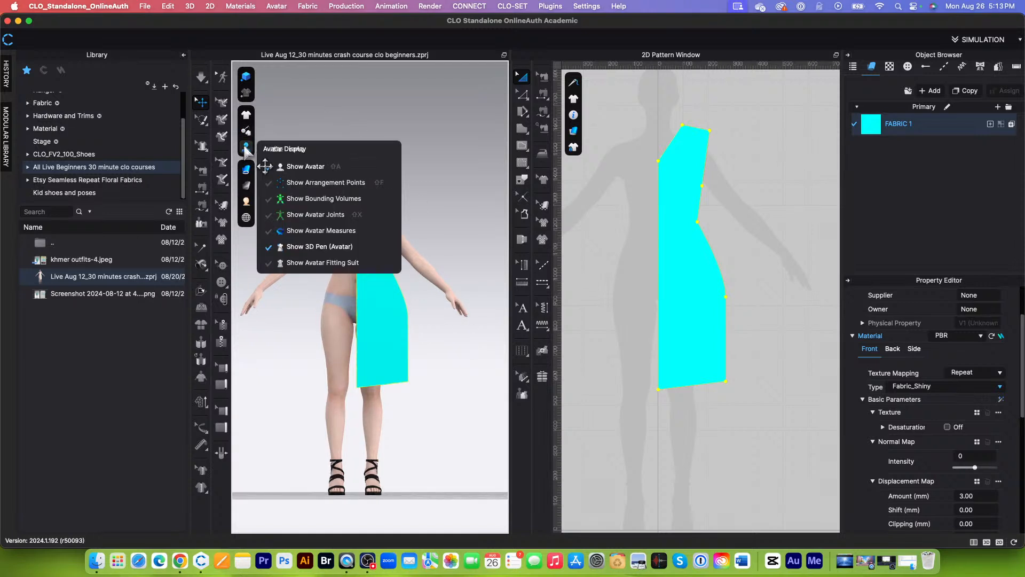
# Review the 3D window's trim display options, including Show Button, and the 2D window's garment display options
pyautogui.moveTo(246, 129)
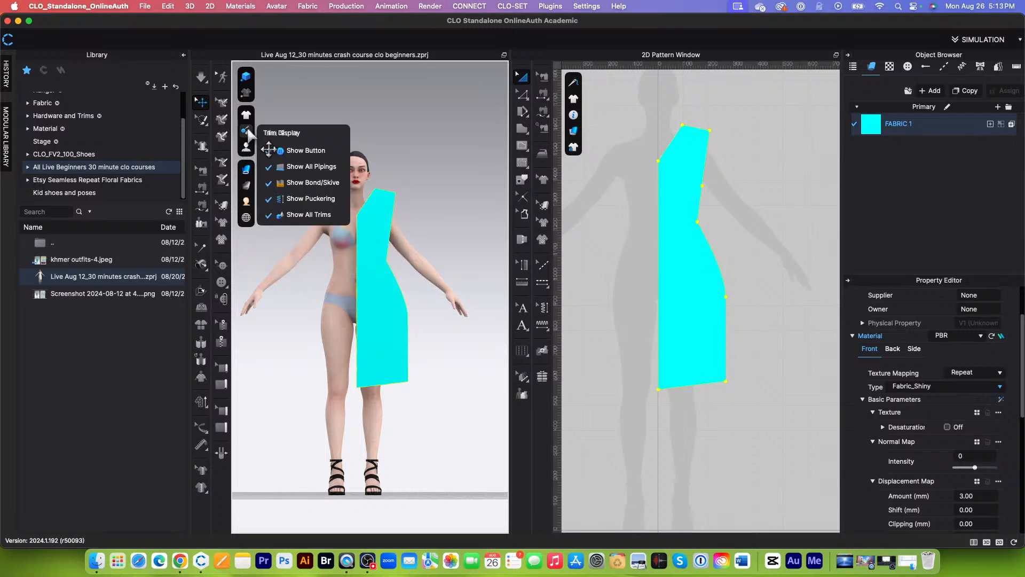
pyautogui.click(312, 151)
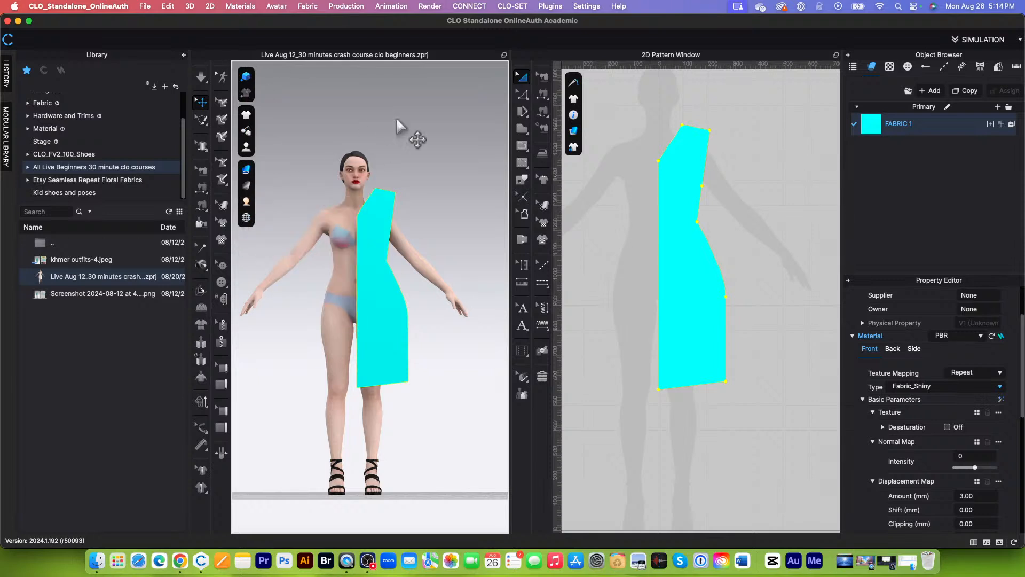
pyautogui.moveTo(574, 85)
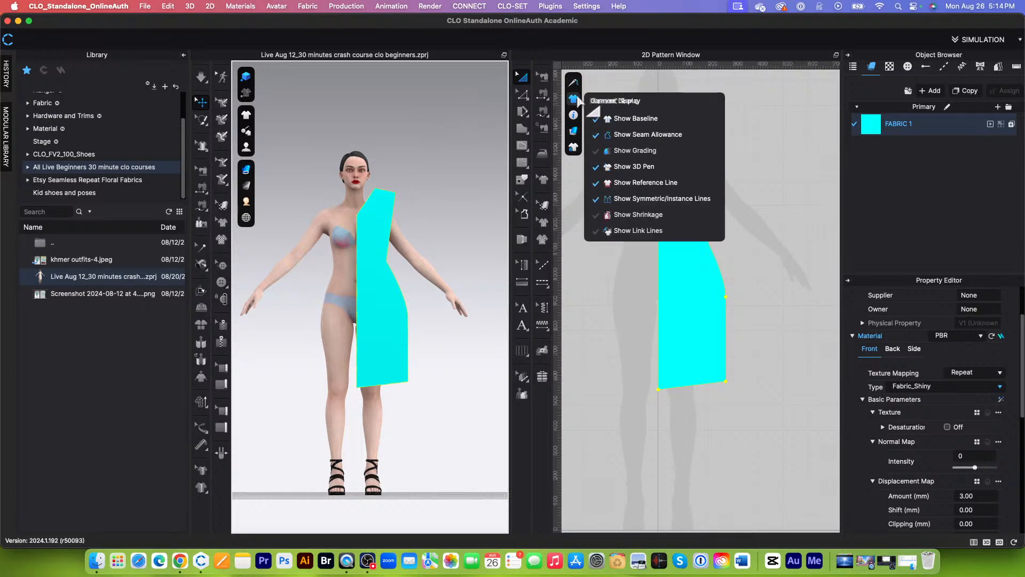
pyautogui.scroll(3, 708, 291)
pyautogui.scroll(-4, 687, 353)
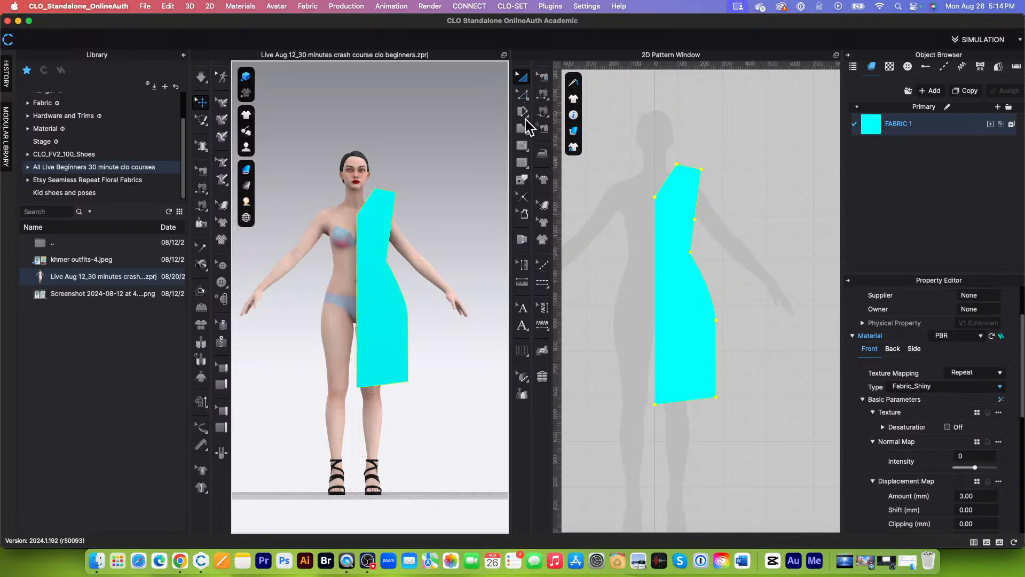
# Review the pattern point and curve editing tools for the 2D window and return to the Transform Pattern tool
pyautogui.click(521, 97)
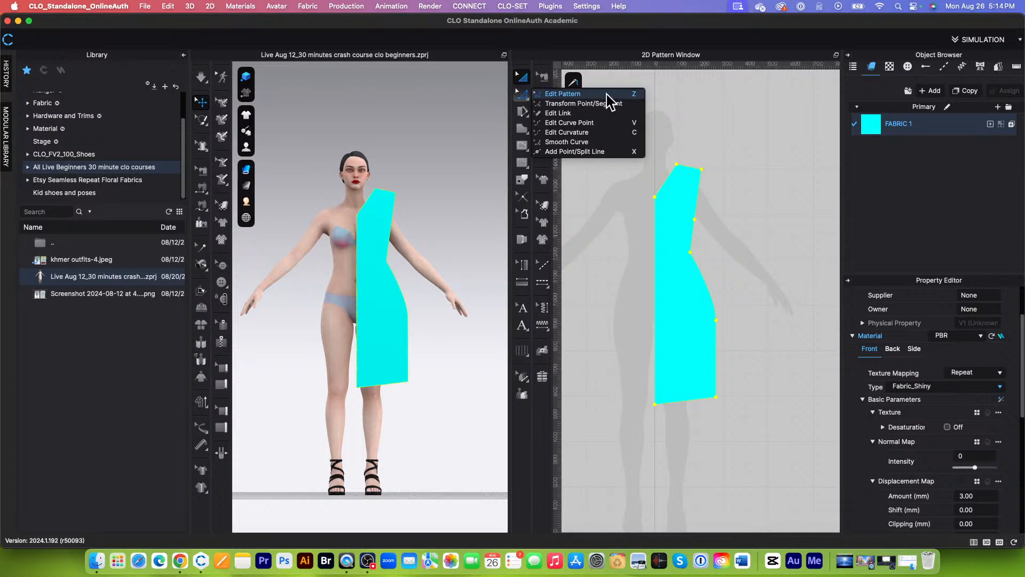
pyautogui.click(540, 94)
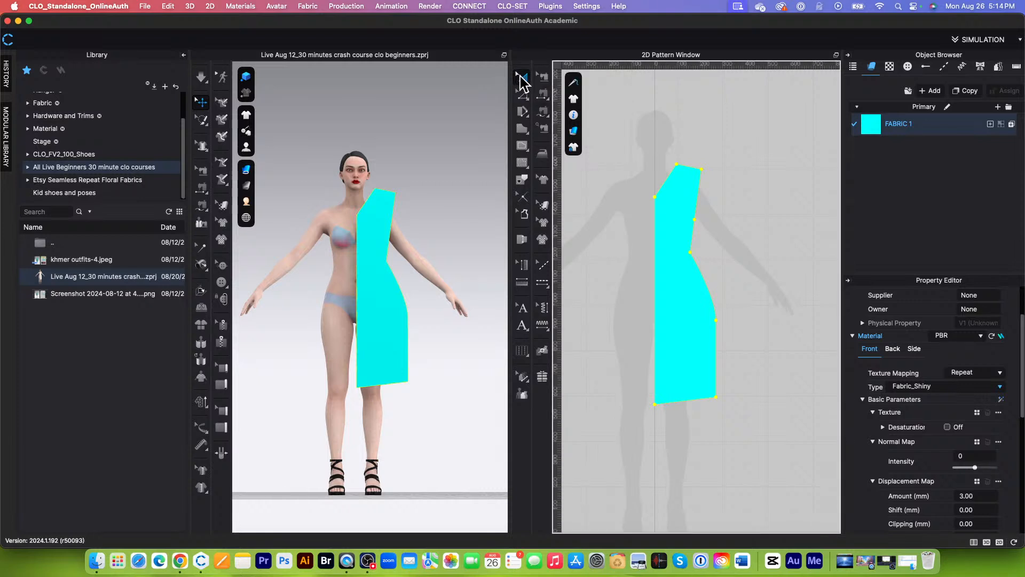
pyautogui.click(522, 80)
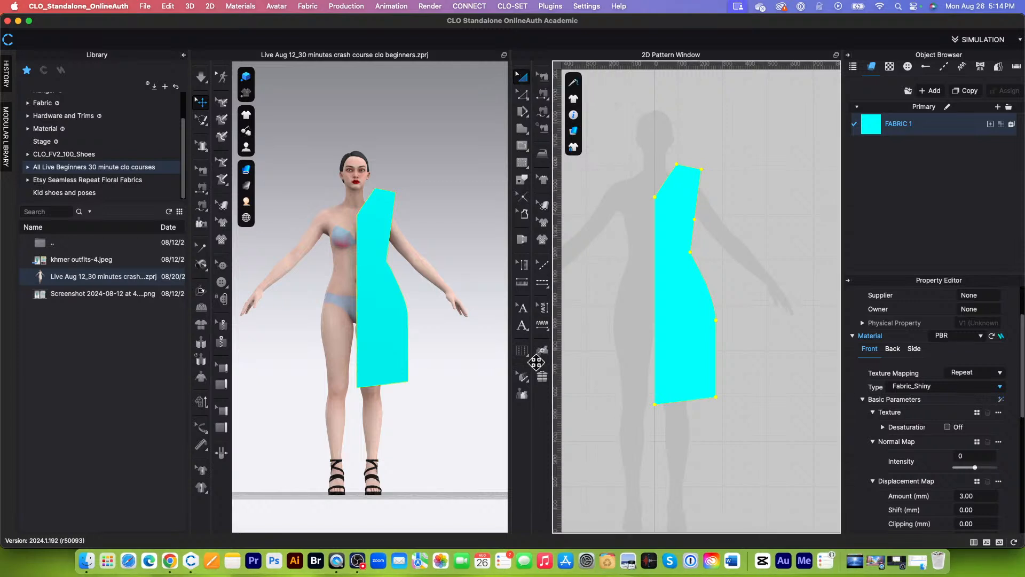
# Activate the Edit Annotation tool for the 2D pattern
pyautogui.click(522, 328)
pyautogui.click(523, 324)
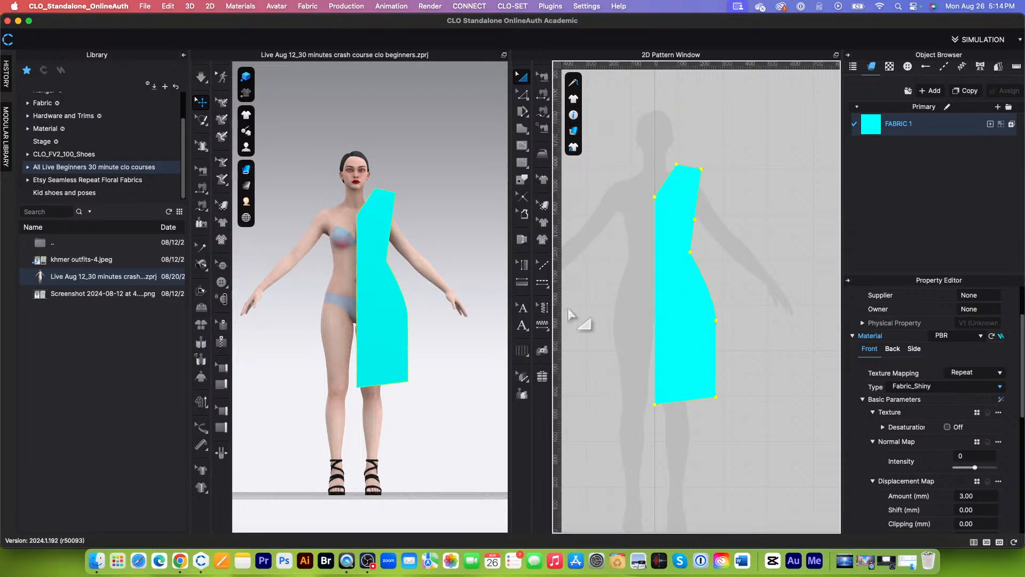
pyautogui.click(523, 307)
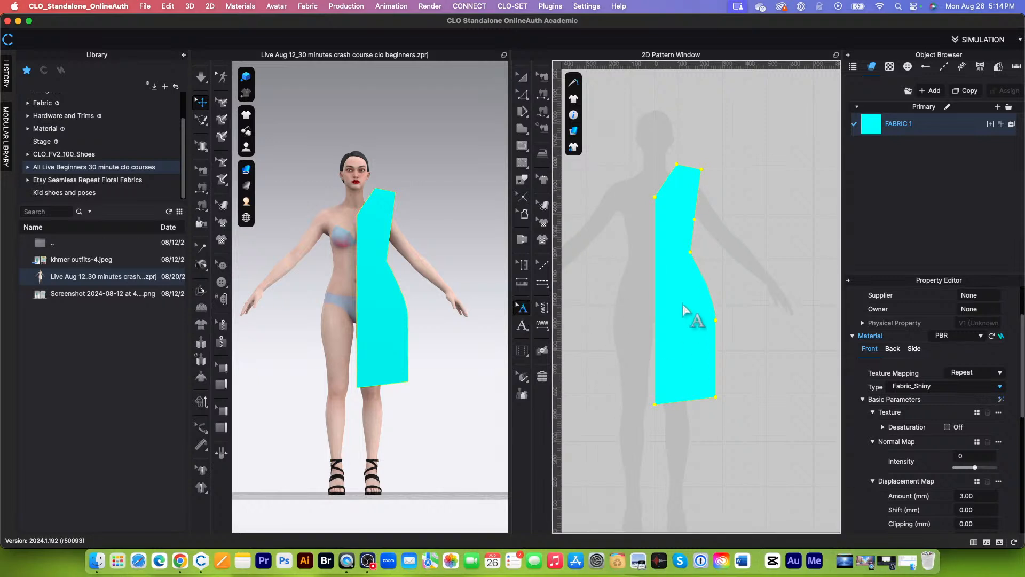
pyautogui.scroll(5, 684, 304)
pyautogui.scroll(-4, 684, 304)
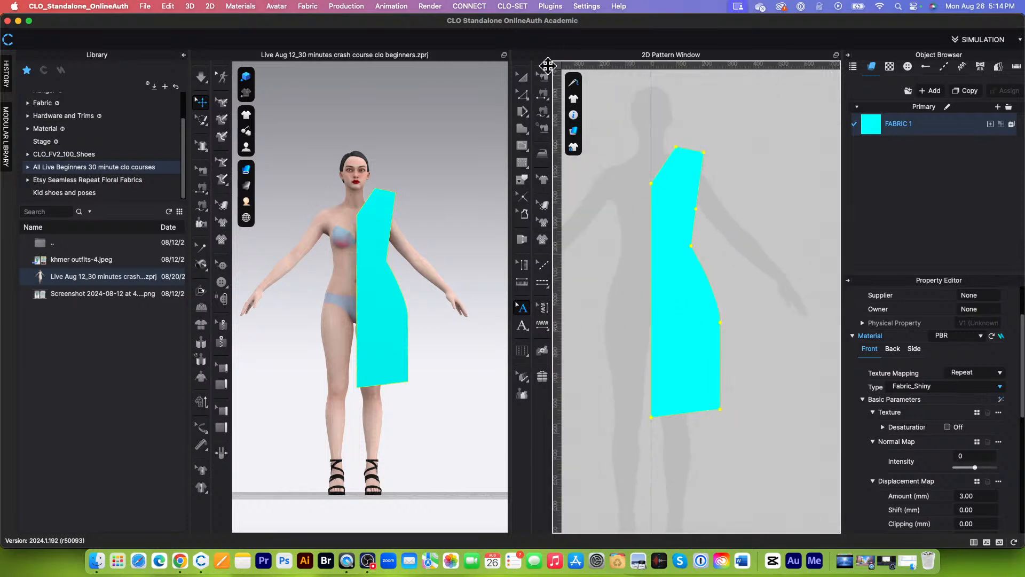
# Bring up the choice of Edit Pattern tools for the 2D window
pyautogui.click(527, 99)
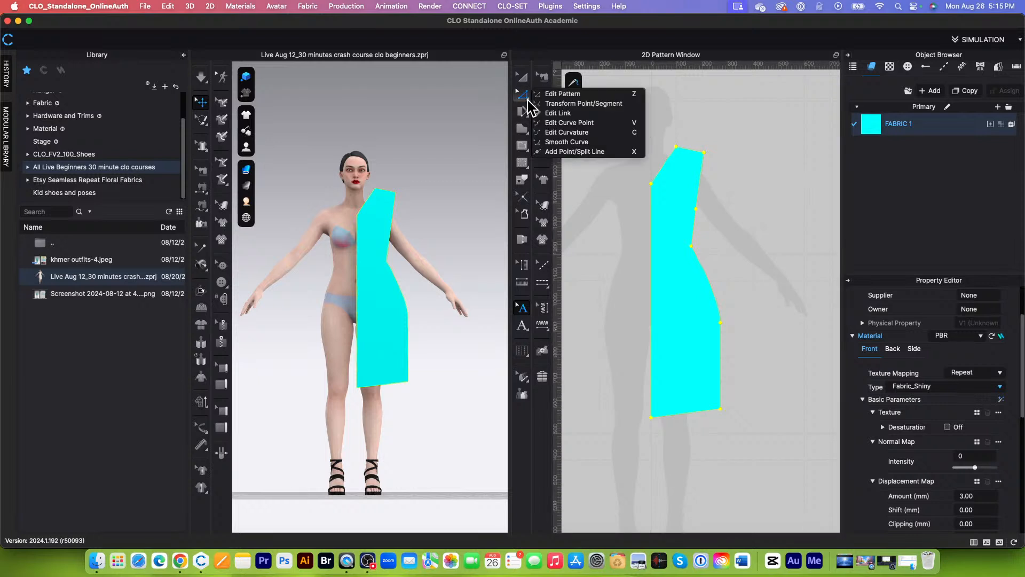